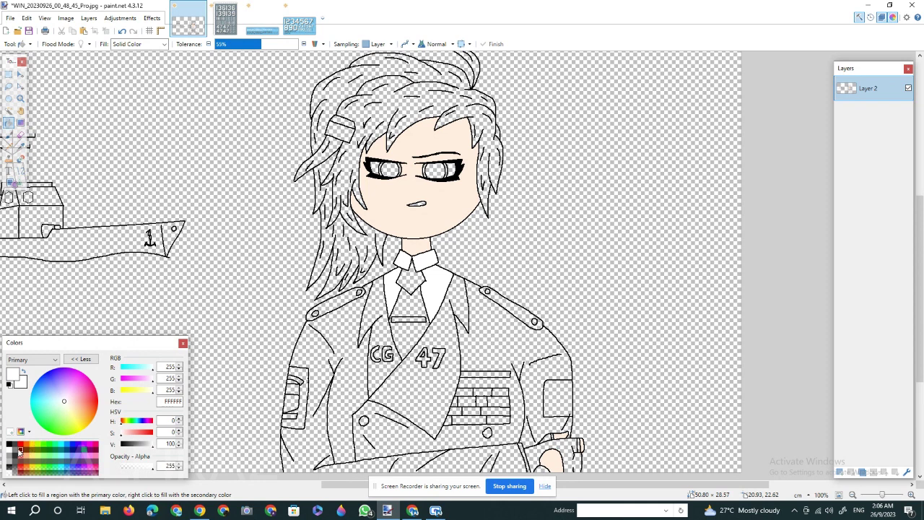
- Fill the uniform jacket, including lapels, sleeves and epaulettes, with near-black 111111
left_click(11, 449)
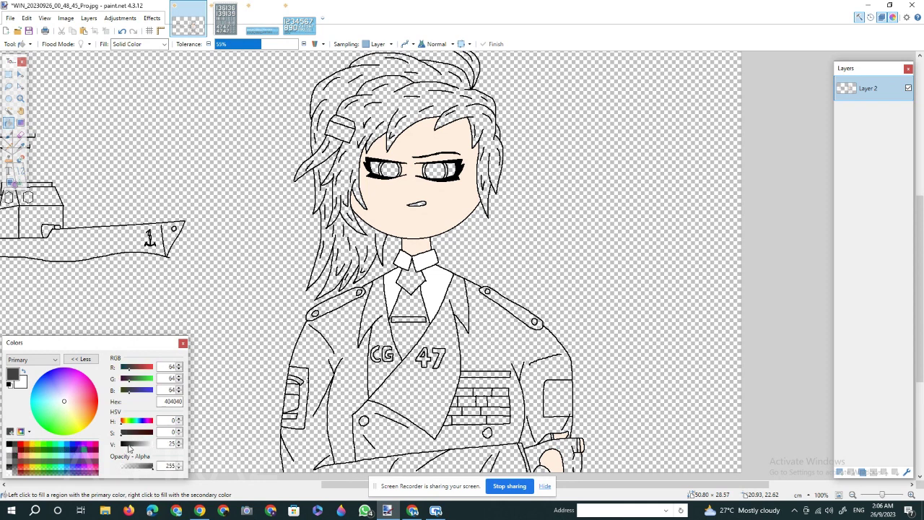
left_click(363, 380)
left_click(401, 396)
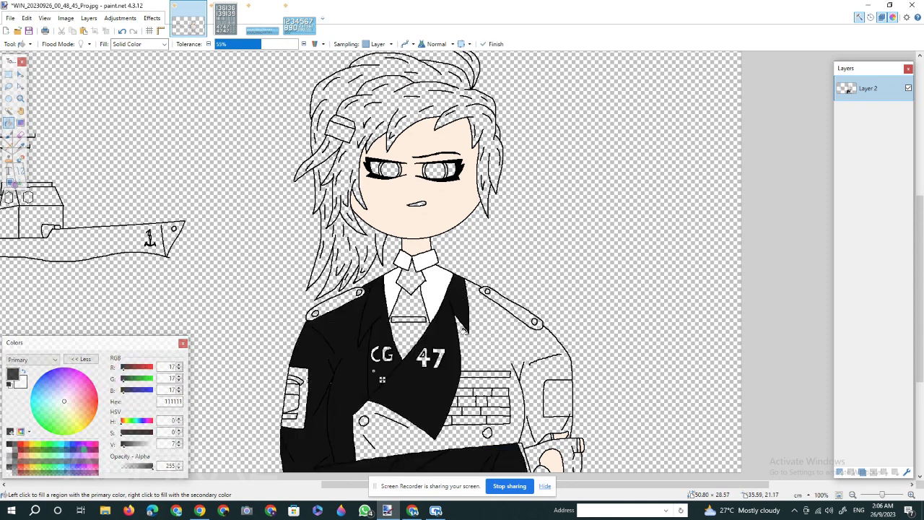
left_click(465, 333)
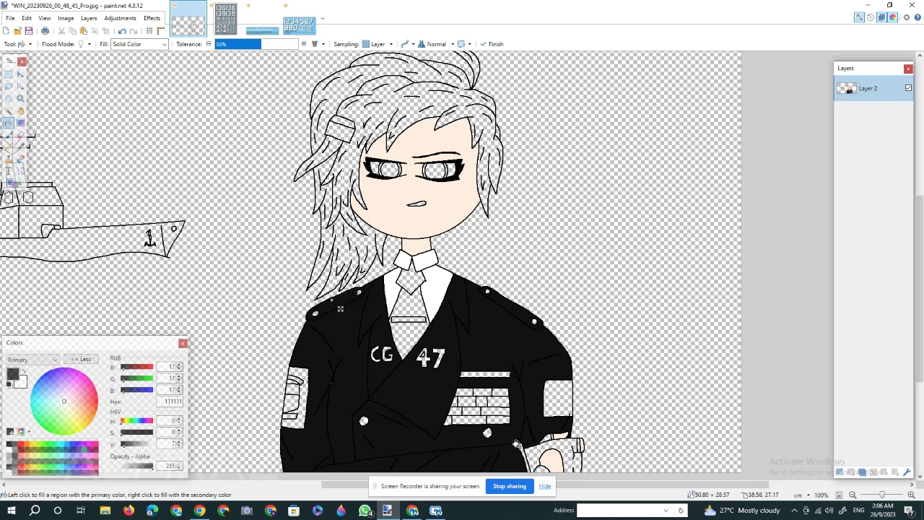
left_click(517, 445)
left_click(502, 43)
- Fill the CG and 47 lettering on the jacket's chest with grey 808080
left_click(13, 449)
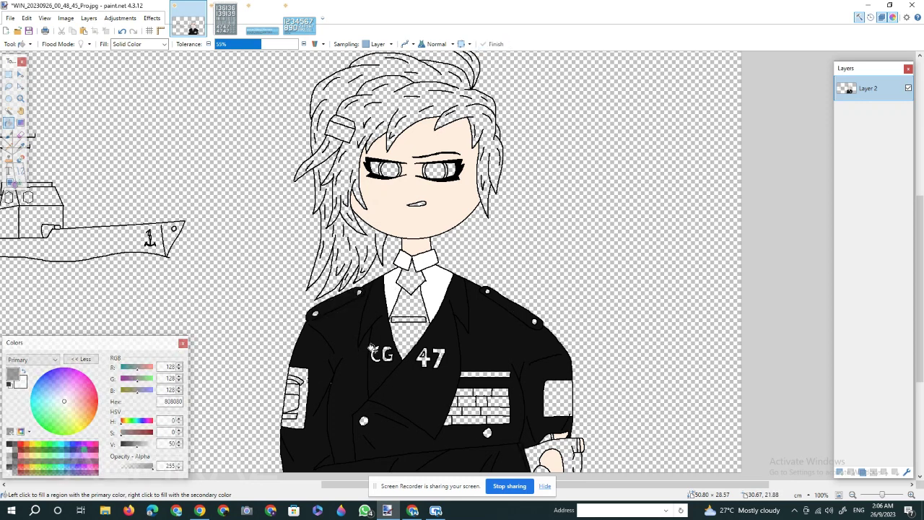
left_click(382, 352)
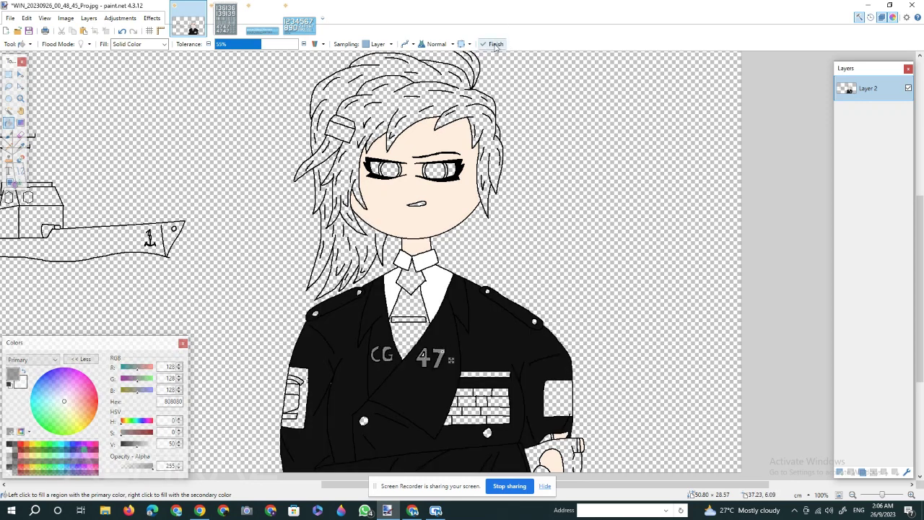
left_click(495, 46)
- Sample the jacket's near-black colour and fill the background of the shield badge on the sleeve with white
left_click(21, 147)
left_click(339, 325)
left_click(8, 123)
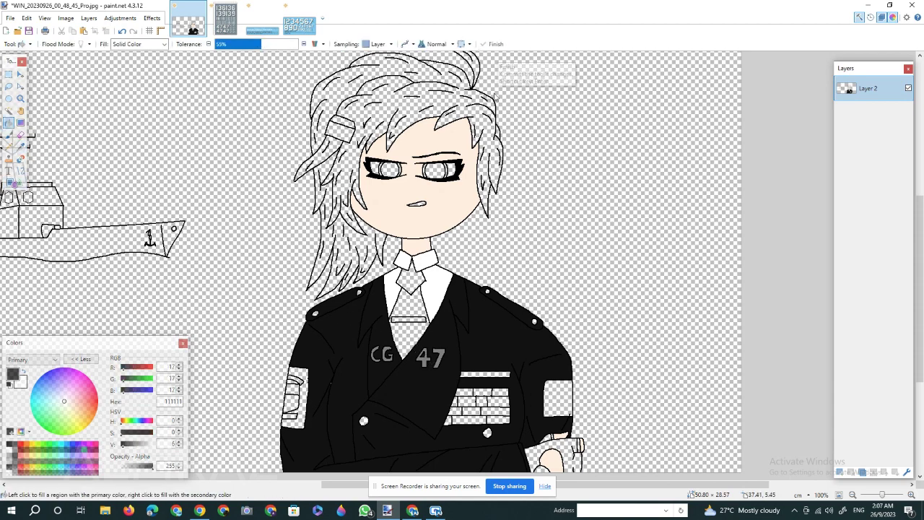
left_click(11, 449)
left_click(296, 390)
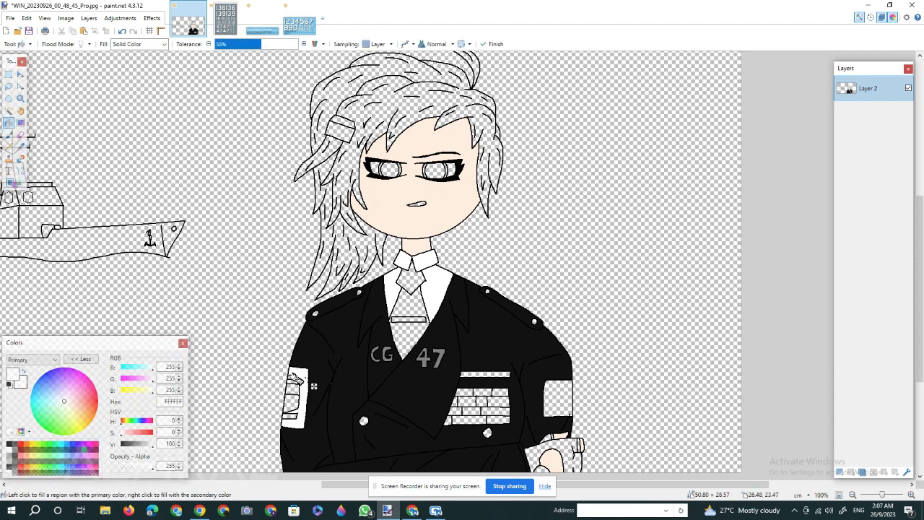
- Switch to Chrome, search Google Images for "CG-47 badge" and view the Wikipedia USS Ticonderoga emblem as a colour reference
left_click(412, 510)
left_click(174, 67)
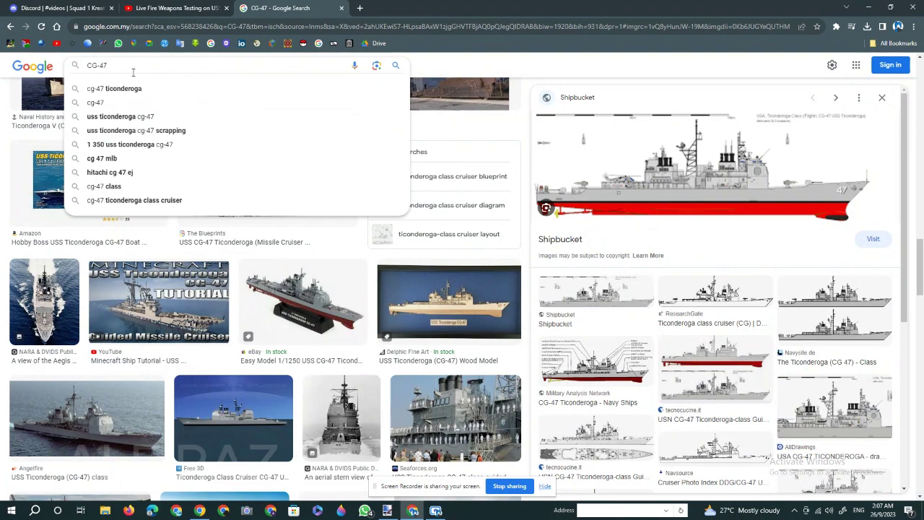
type("badge")
key("Return")
left_click(124, 126)
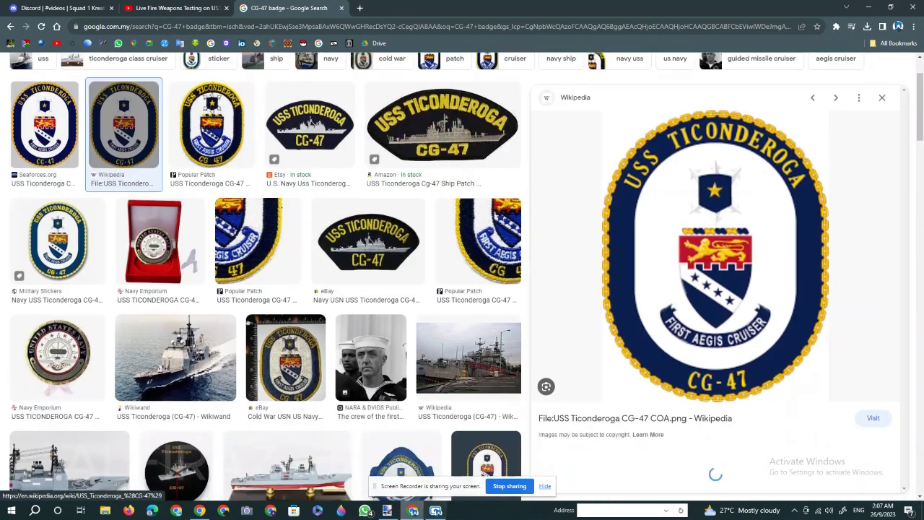
left_click(388, 510)
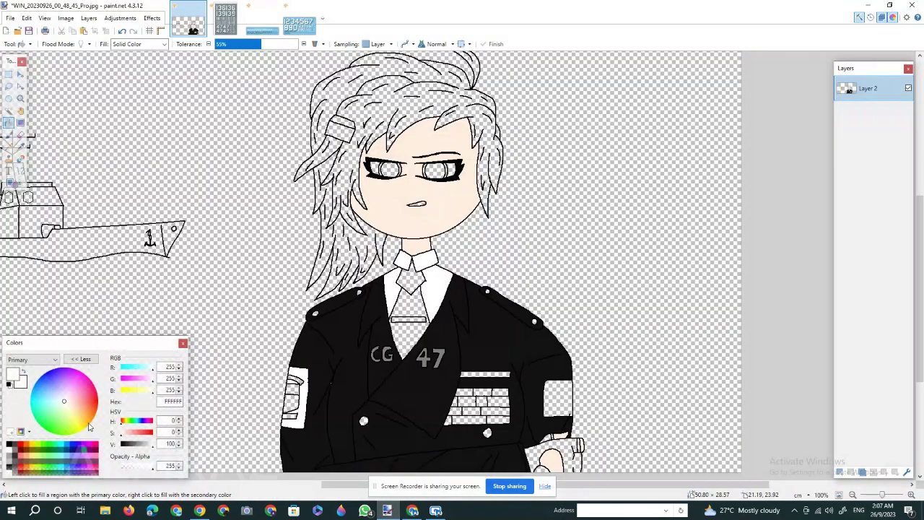
left_click(412, 511)
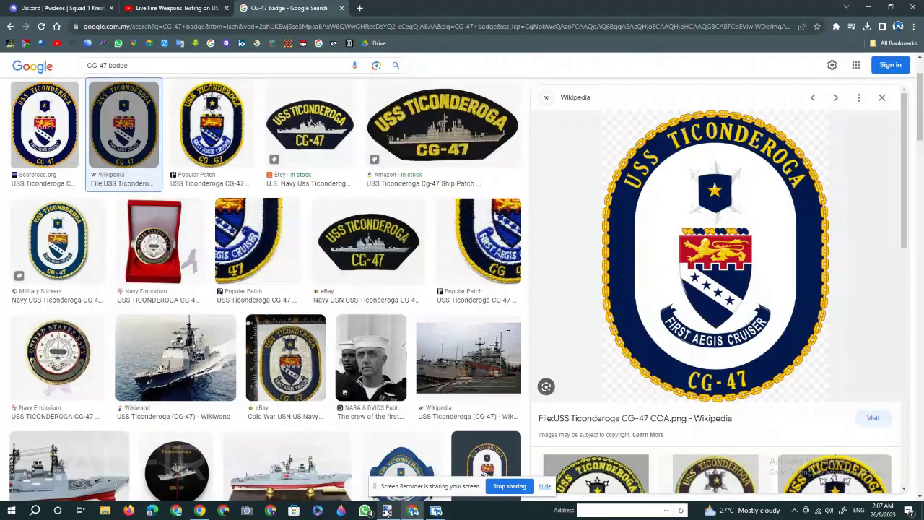
- Switch back to paint.net and fill the badge's shield red on its upper part and navy below, with the remaining parts white
left_click(387, 510)
left_click(20, 445)
left_click(293, 389)
left_click(493, 44)
left_click(73, 450)
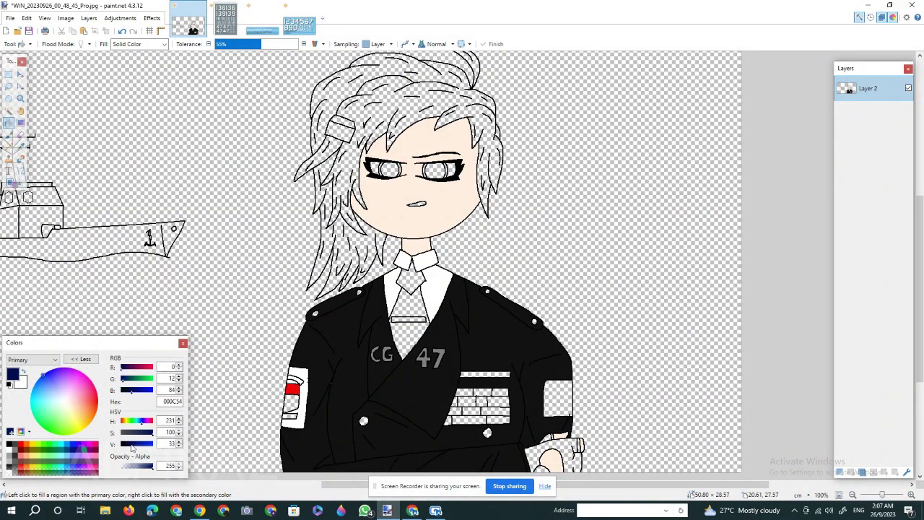
left_click(289, 408)
left_click(9, 455)
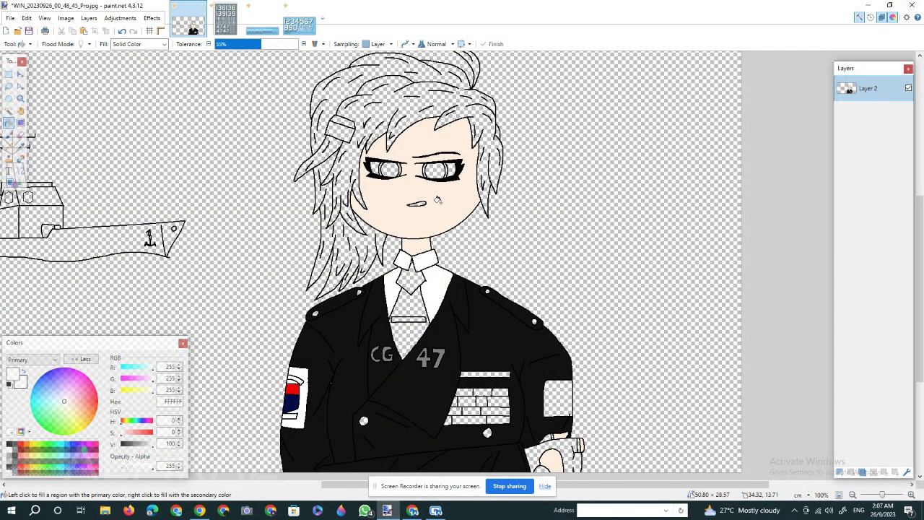
- Fill the jacket's front buttons and the epaulette buttons with grey 808080
scroll(438, 200, "down", 3)
left_click(15, 454)
left_click(364, 306)
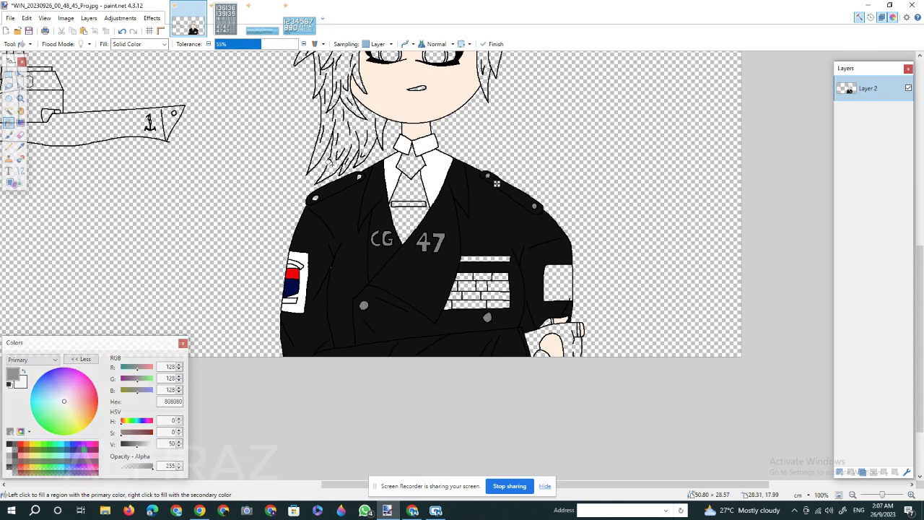
left_click(494, 44)
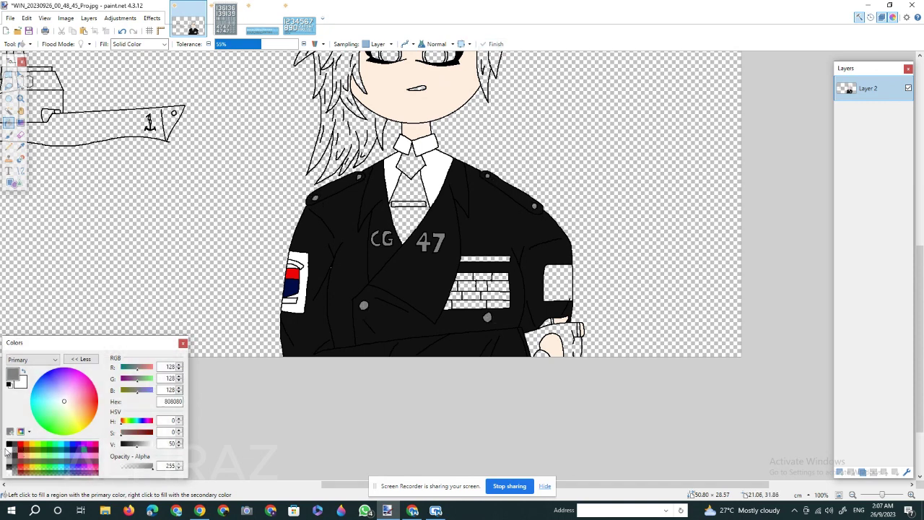
- Fill the tie with dark navy 000421 and the tie clip with yellow FFD800
left_click(68, 463)
left_click(415, 184)
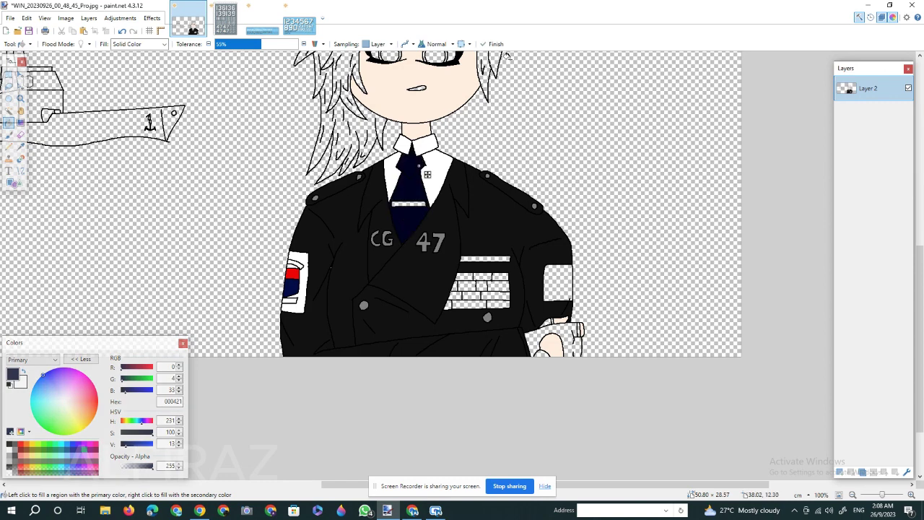
left_click(30, 445)
left_click(407, 203)
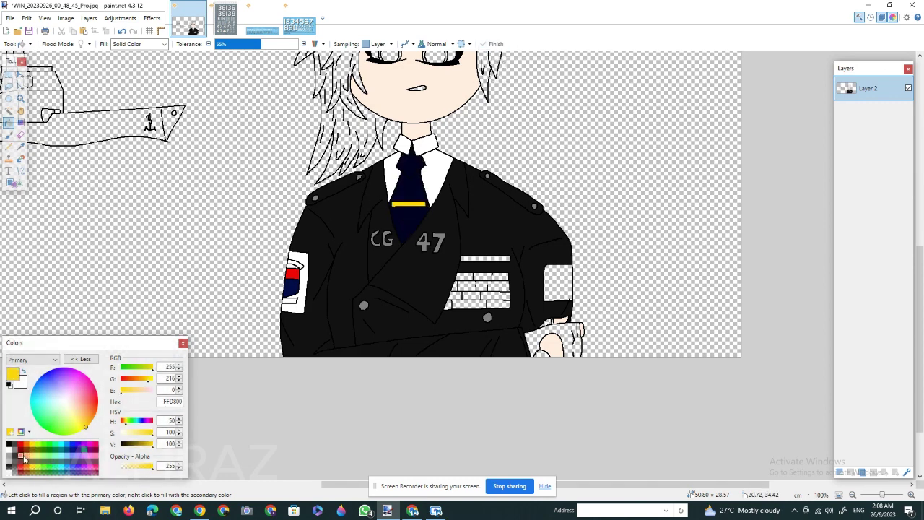
- Fill the separate regions of the glove on the folded arm's hand with dark navy
left_click(72, 451)
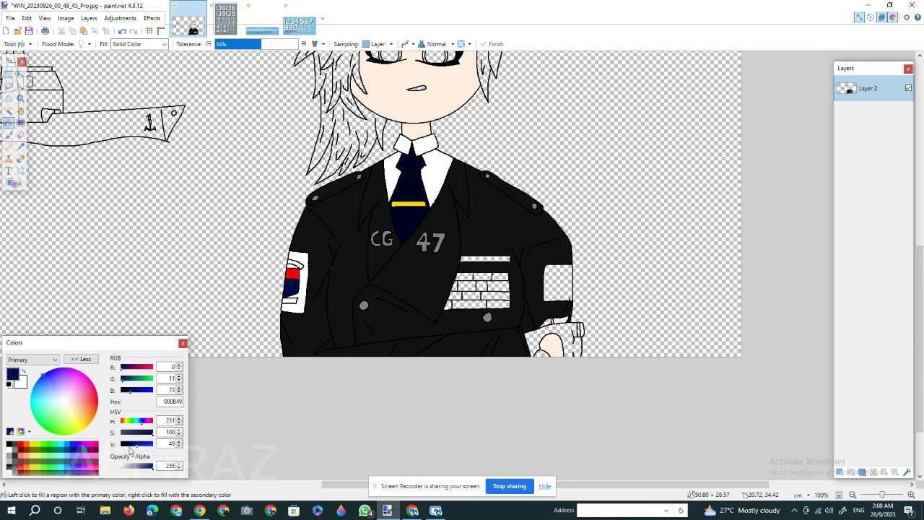
left_click(554, 332)
left_click(913, 495)
left_click(913, 495)
left_click_drag(605, 485, 683, 486)
scroll(433, 325, "down", 2)
left_click(378, 358)
left_click(503, 283)
left_click(460, 303)
- Lower the fill tolerance to 21% and fill the glove, including its small remaining section, with darker navy 000526
left_click(232, 44)
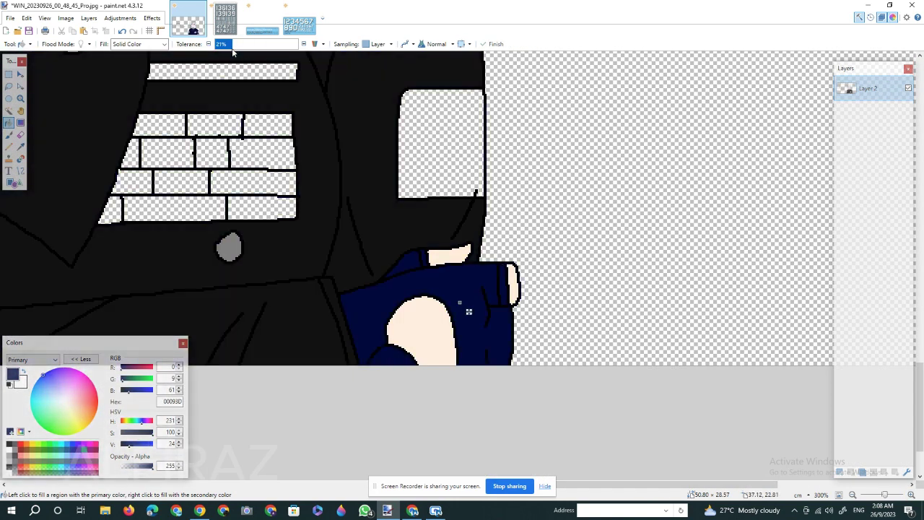
left_click(126, 444)
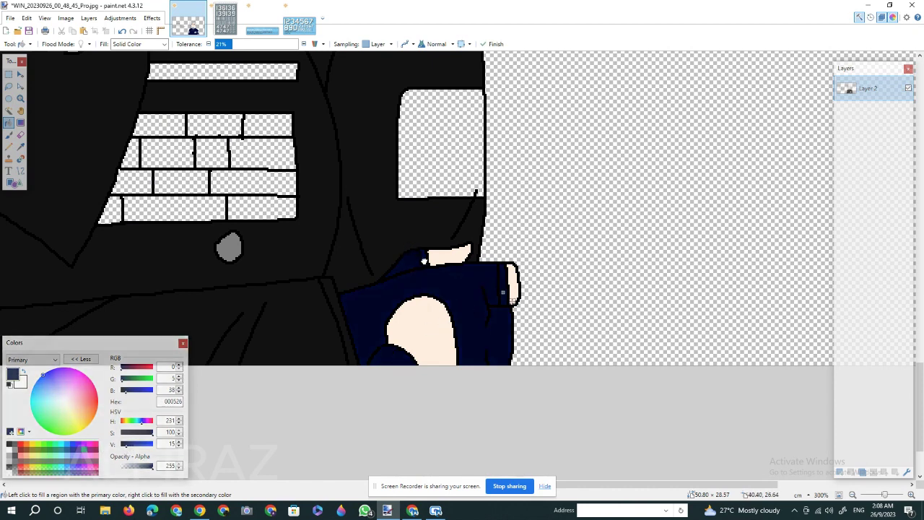
left_click(425, 261)
left_click(494, 44)
- Select the empty rectangular flag patch on the sleeve above the glove and fill it with white
left_click(853, 495)
scroll(433, 332, "up", 1)
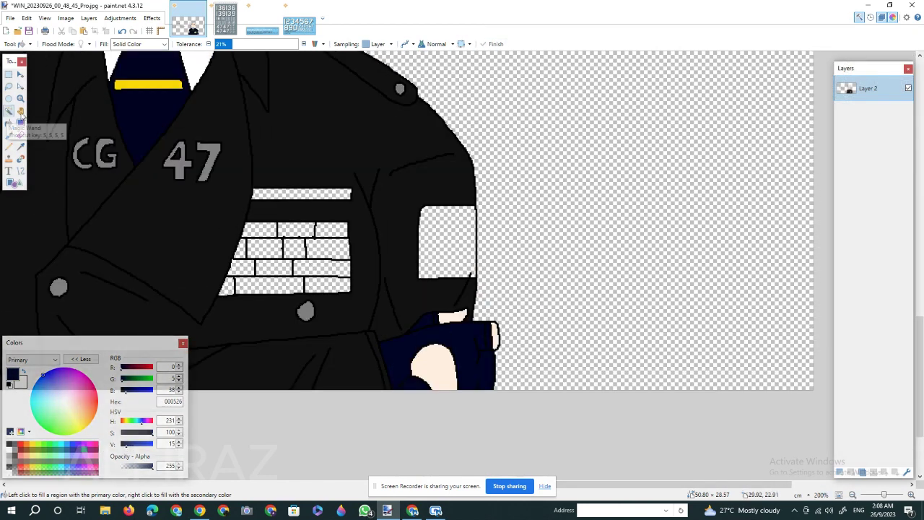
left_click(441, 242)
left_click(8, 443)
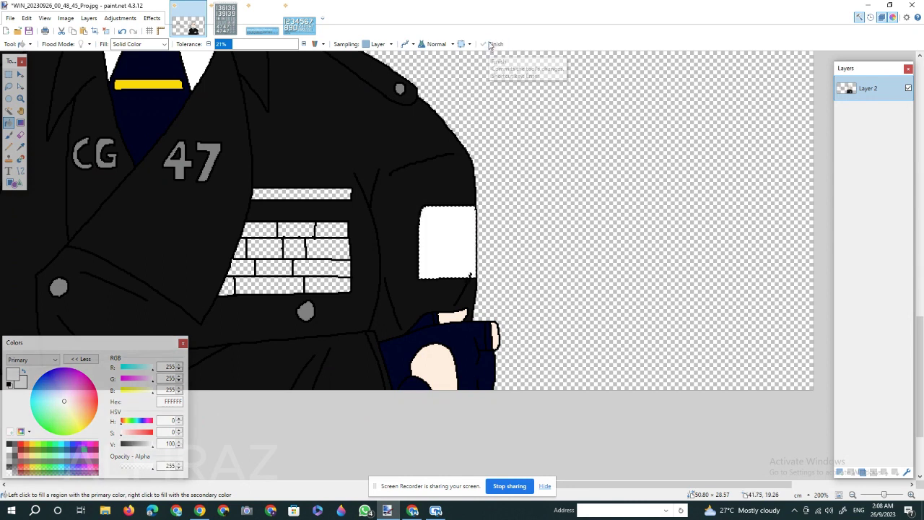
- Outline the flag's canton in the patch's upper part with the brush, fill it with dark navy 00041E and deselect the patch
left_click(8, 135)
left_click(73, 449)
left_click_drag(137, 444, 125, 444)
mouse_move(469, 207)
left_mouse_down()
mouse_move(448, 238)
mouse_move(421, 241)
mouse_move(466, 239)
mouse_move(421, 241)
left_mouse_up()
left_click(122, 31)
left_click(122, 31)
left_click(8, 122)
left_click(440, 223)
left_click(495, 44)
left_click(105, 31)
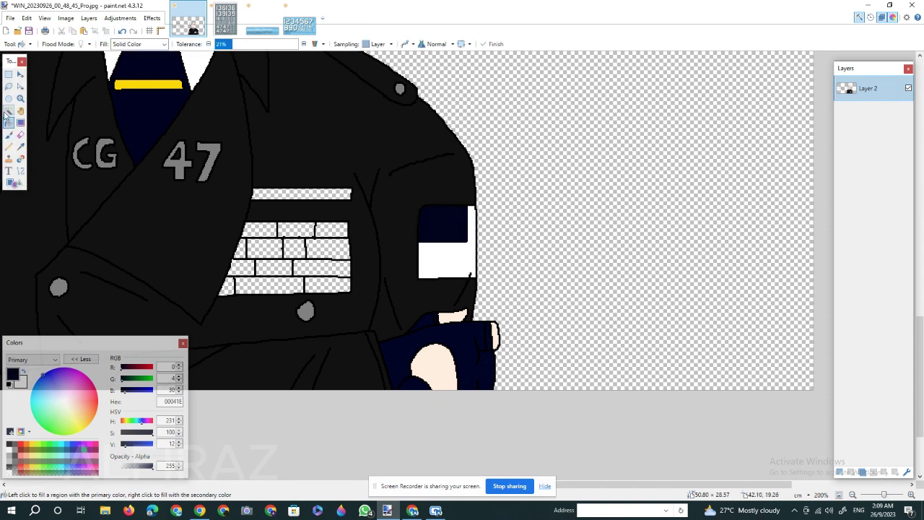
- Select the white area of the flag patch, paint horizontal red CE0000 stripes with brush width 5 and deselect it
left_click(9, 110)
left_click(449, 254)
left_click(9, 134)
left_click(21, 444)
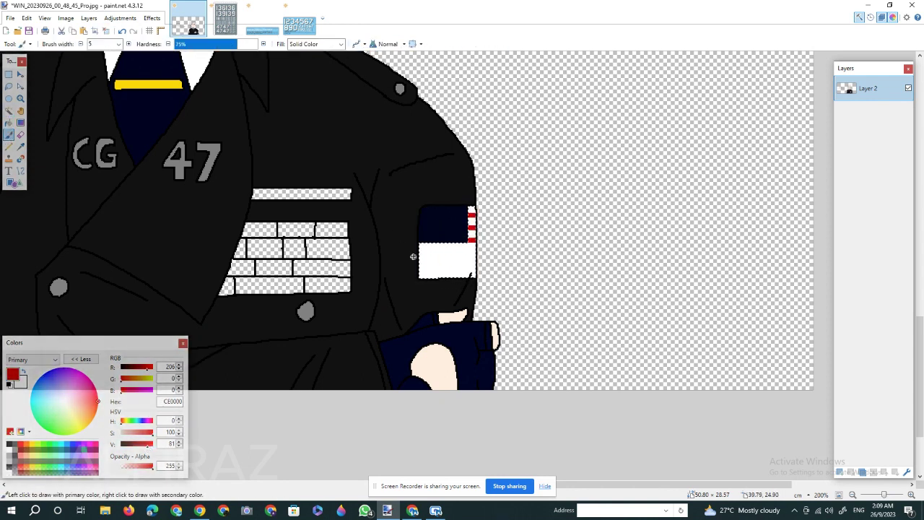
left_click(106, 33)
- Select the flag's navy canton and paint rows of small white dots as stars with brush width 3
left_click(9, 111)
left_click(443, 225)
left_click(9, 449)
left_click(9, 135)
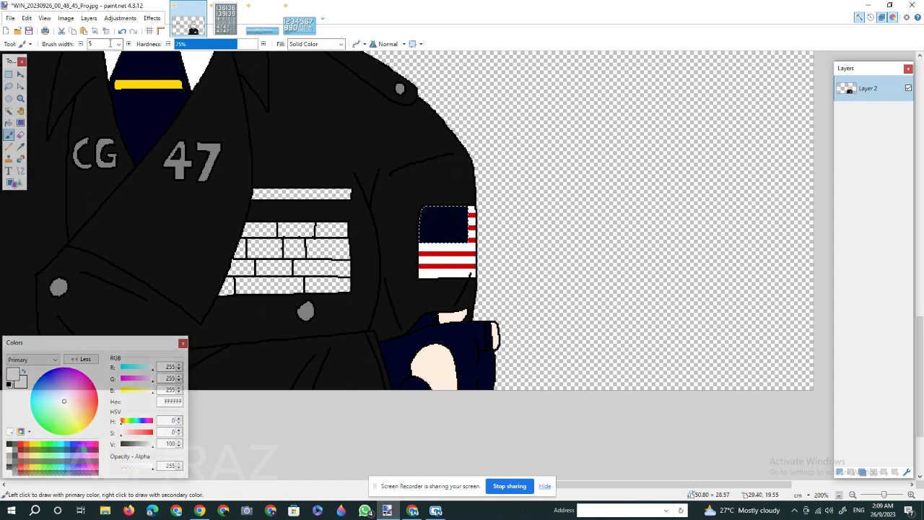
left_click(118, 44)
left_click(101, 72)
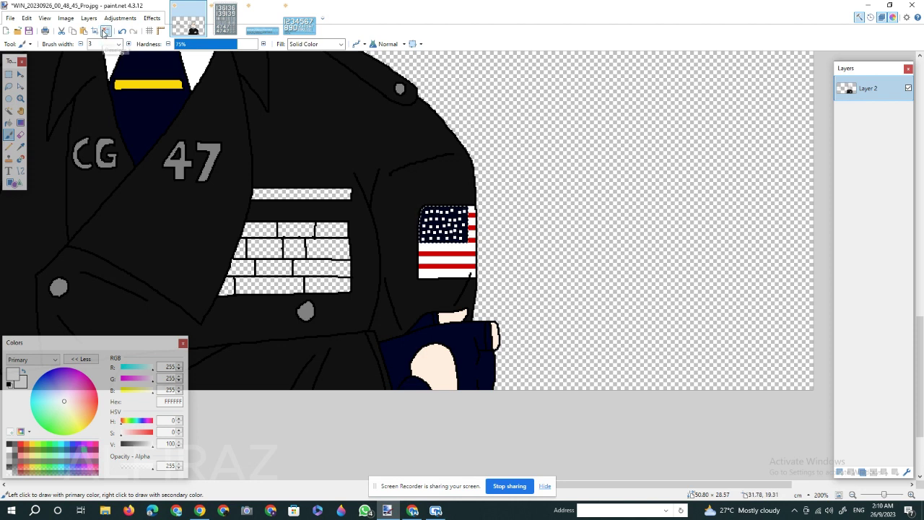
- Fill scattered ribbon blocks on the chest with red CC0000 and others with dark green 0D2D00
left_click(9, 122)
left_click(27, 445)
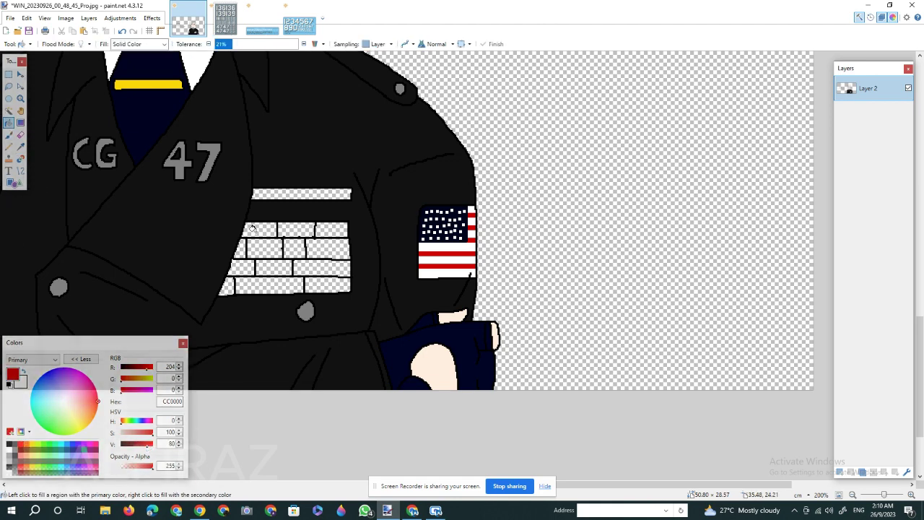
left_click(44, 450)
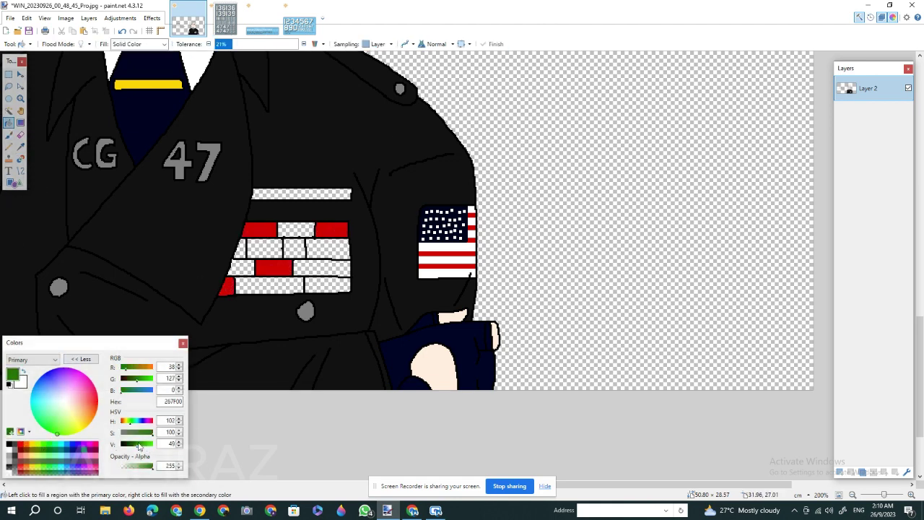
left_click_drag(137, 445, 127, 445)
left_click(257, 284)
left_click(325, 249)
- Fill three of the remaining ribbon blocks, one in each of the lower three rows, with orange
left_click(32, 443)
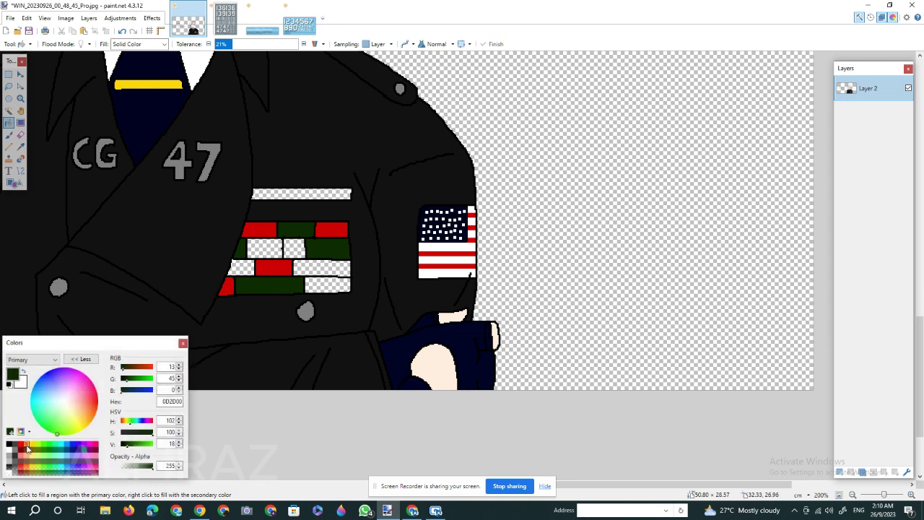
left_click(241, 267)
left_click(493, 45)
- Fill the last two ribbon blocks with yellow FFD800 and the long bar above the ribbons with white
left_click(32, 444)
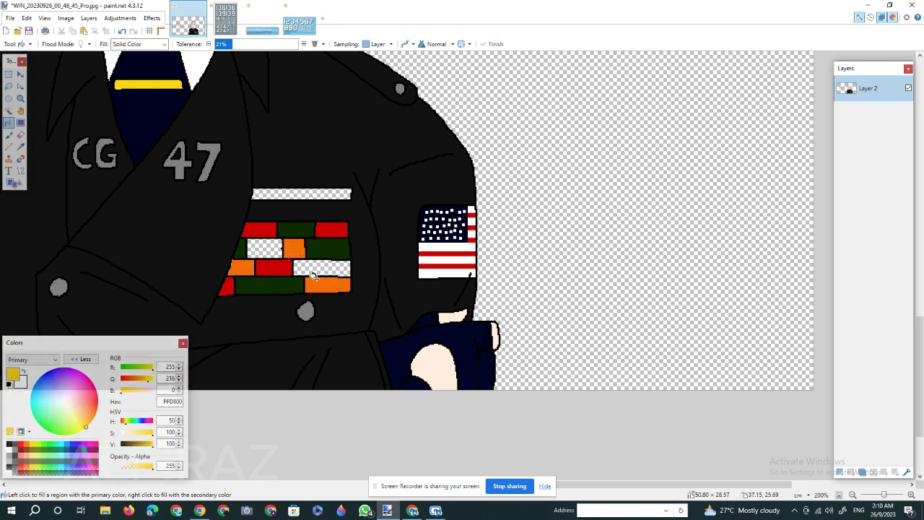
left_click(323, 269)
left_click(270, 250)
left_click(491, 45)
left_click(9, 450)
left_click(309, 193)
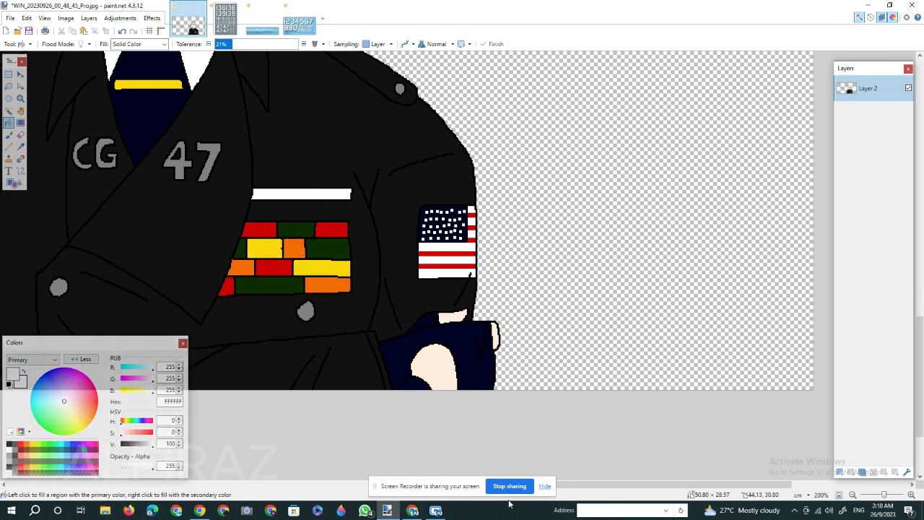
- Fill the outer whites of both eyes with white FFFFFF
left_click(852, 494)
left_click_drag(635, 486, 526, 486)
scroll(606, 441, "up", 4)
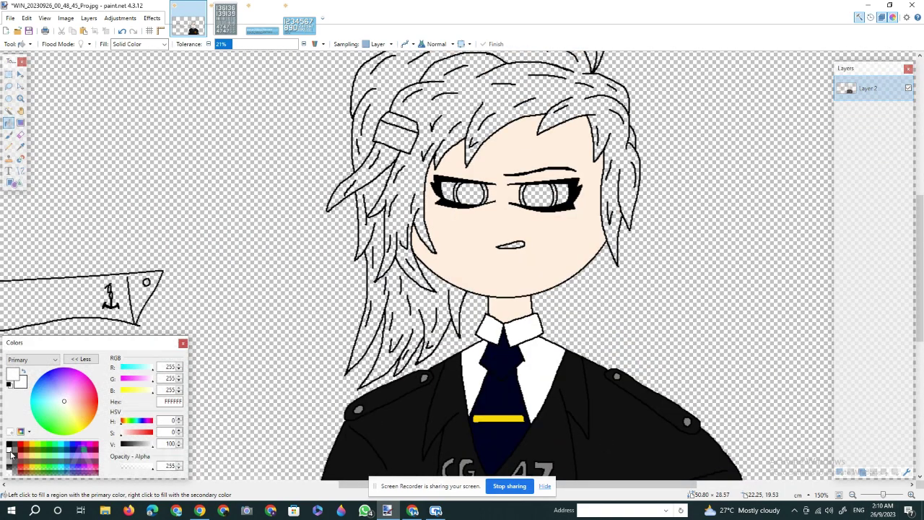
left_click(447, 195)
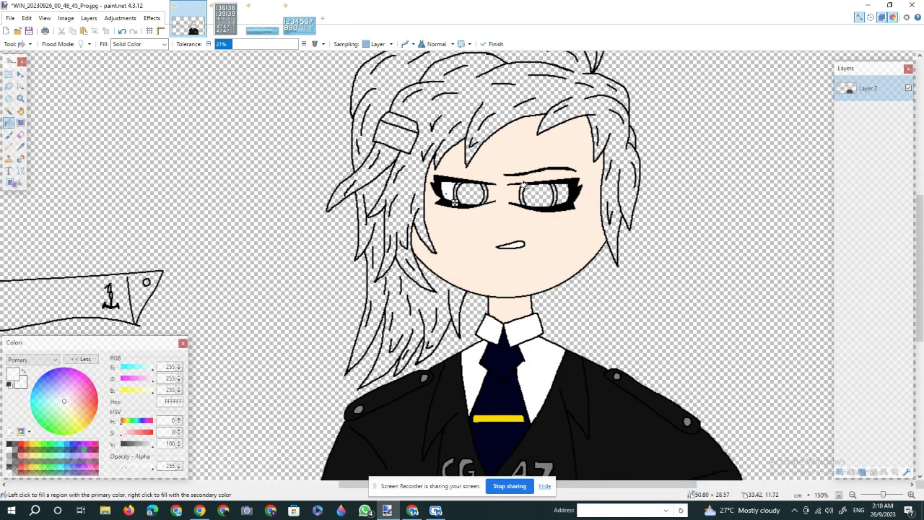
double_click(912, 495)
double_click(912, 495)
left_click(912, 495)
scroll(427, 334, "up", 5)
left_click_drag(578, 486, 620, 486)
scroll(252, 289, "up", 2)
scroll(252, 289, "down", 2)
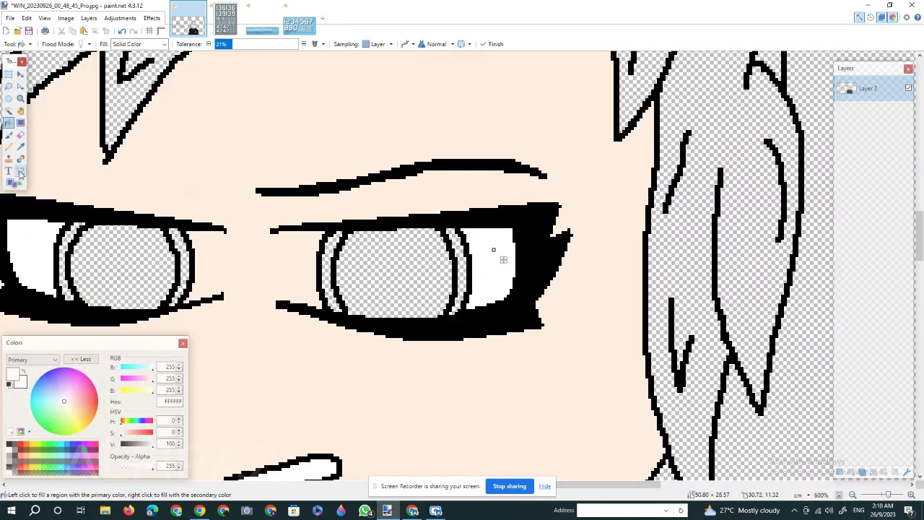
- Close the inner corners of both eyes with thin white Pencil lines and fill the enclosed areas with white FFFFFF
left_click(20, 171)
key("p")
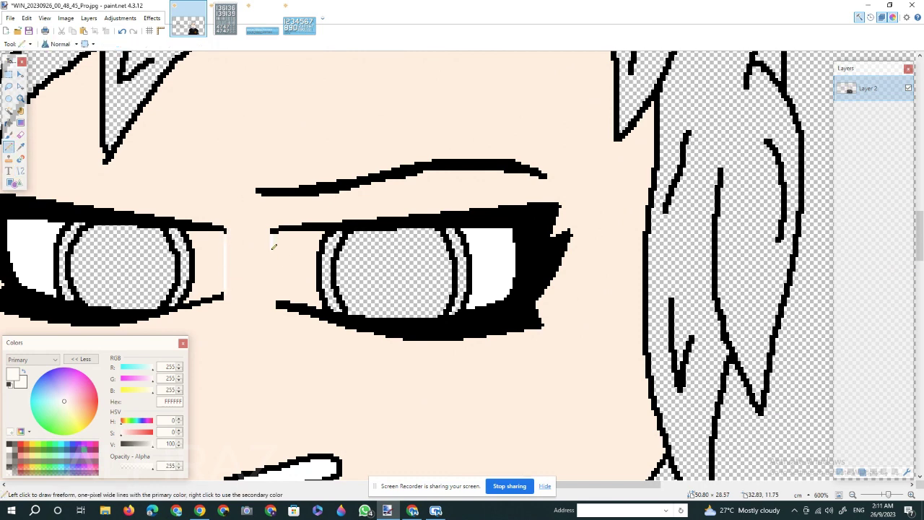
key("f")
left_click(216, 252)
left_click(299, 252)
- Fill the centres of both irises with dark grey 191919 and their outer rings with dark navy 000628
left_click(125, 444)
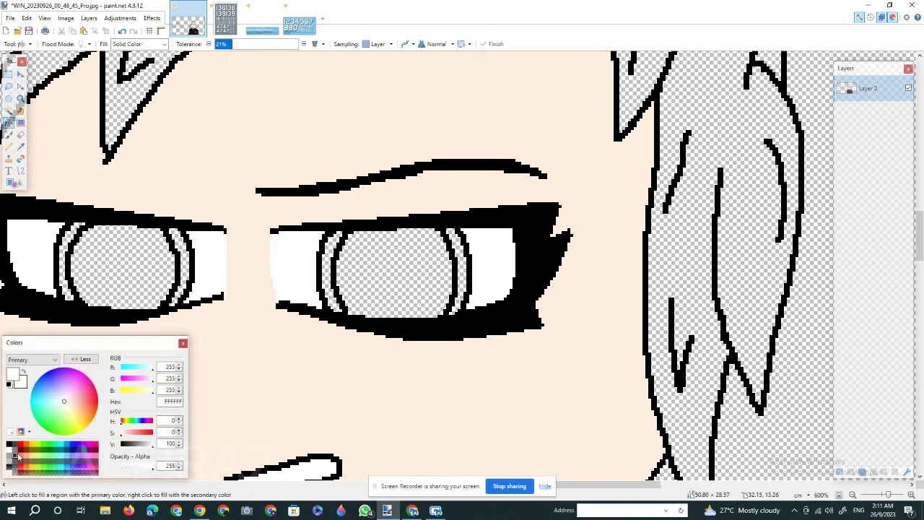
left_click(124, 444)
left_click(123, 268)
left_click(390, 276)
left_click_drag(613, 489, 586, 489)
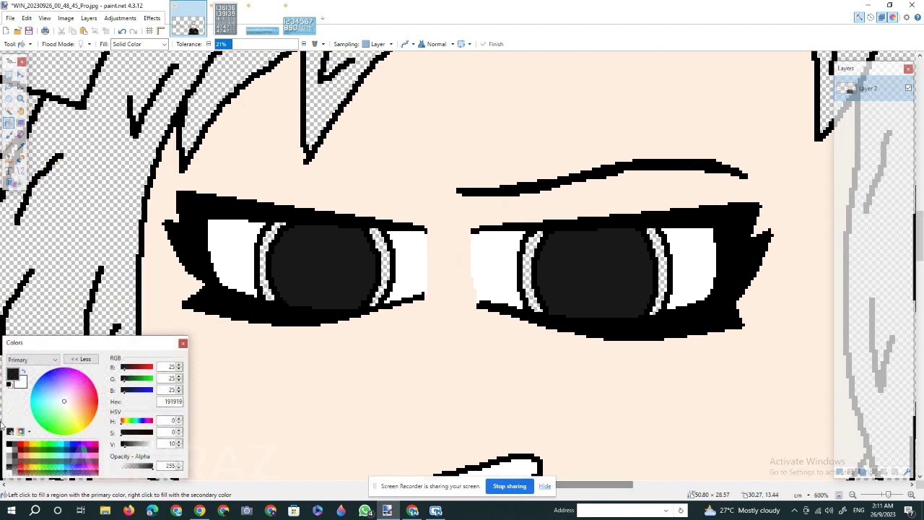
left_click(126, 445)
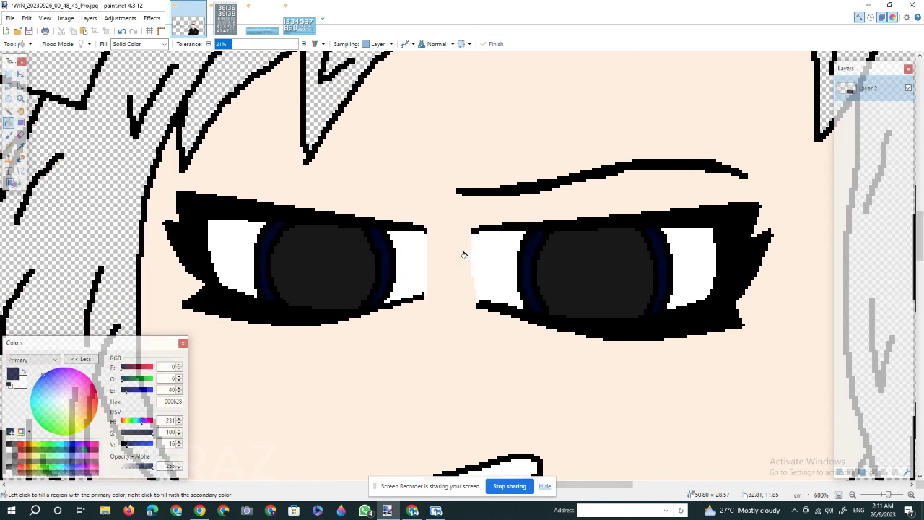
- Fill all the hair sections, including the side locks and the curl on the crown, with near-black 1E1E1E
scroll(551, 446, "up", 5)
left_click(854, 495)
left_click(854, 495)
left_click(854, 495)
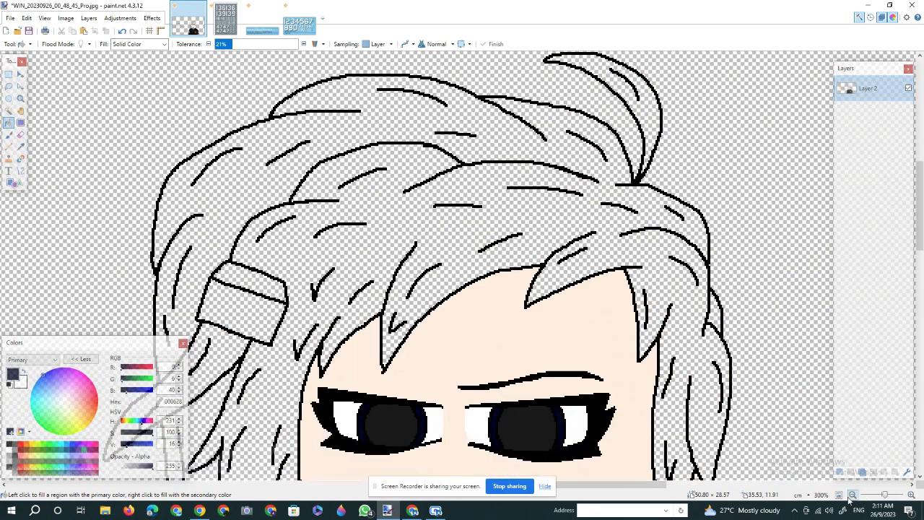
left_click(853, 495)
scroll(245, 424, "down", 1)
scroll(246, 424, "down", 2)
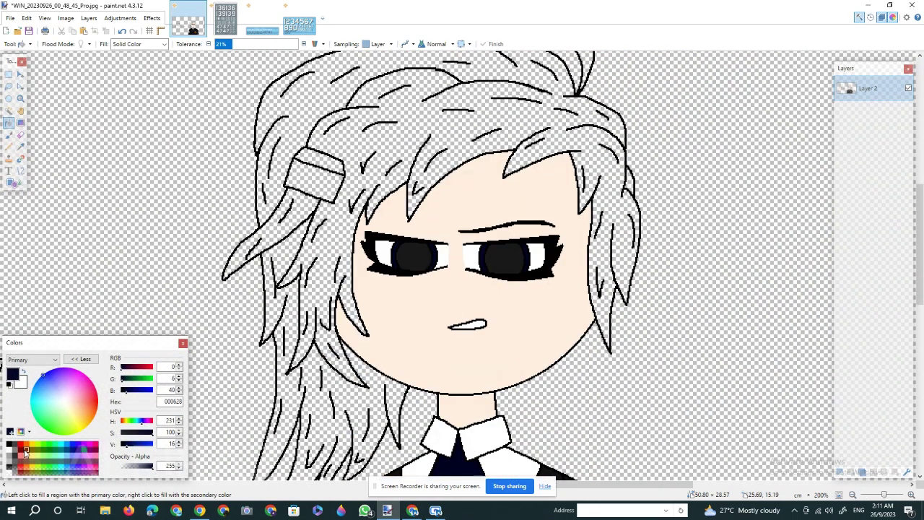
left_click(124, 444)
left_click(285, 294)
left_click(284, 261)
left_click(273, 233)
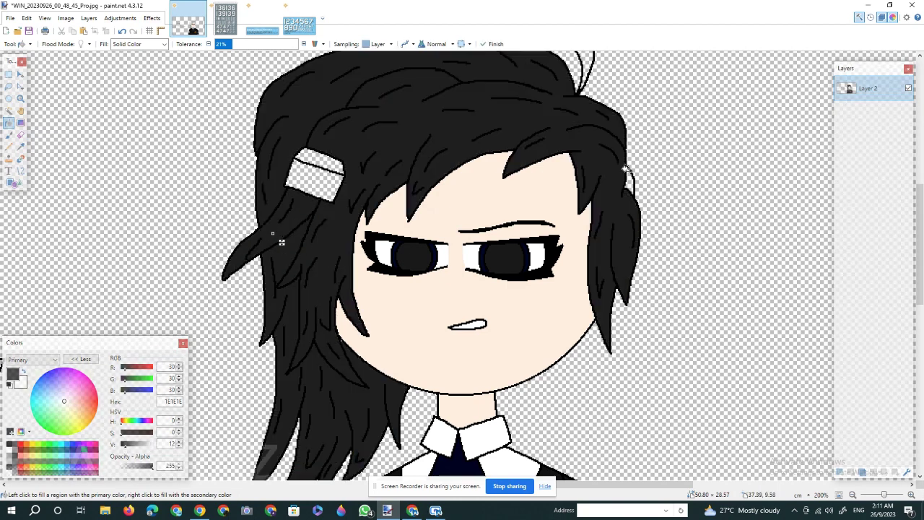
left_click(630, 181)
scroll(603, 155, "up", 1)
left_click(583, 92)
- Draw a small black circle with the Pencil in the upper band of the hair clip, redrawing it after a bad attempt
left_click(854, 495)
scroll(534, 345, "down", 2)
scroll(394, 202, "down", 1)
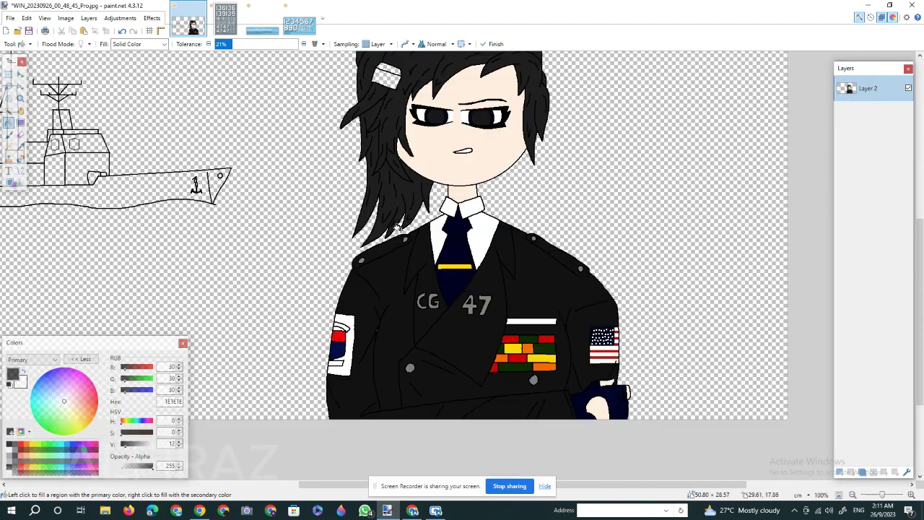
scroll(398, 230, "up", 3)
scroll(377, 320, "up", 5)
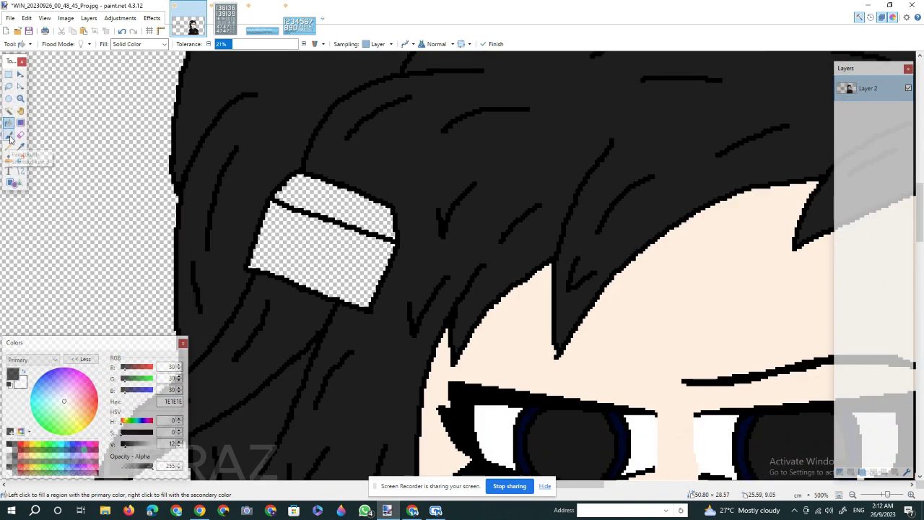
left_click(9, 147)
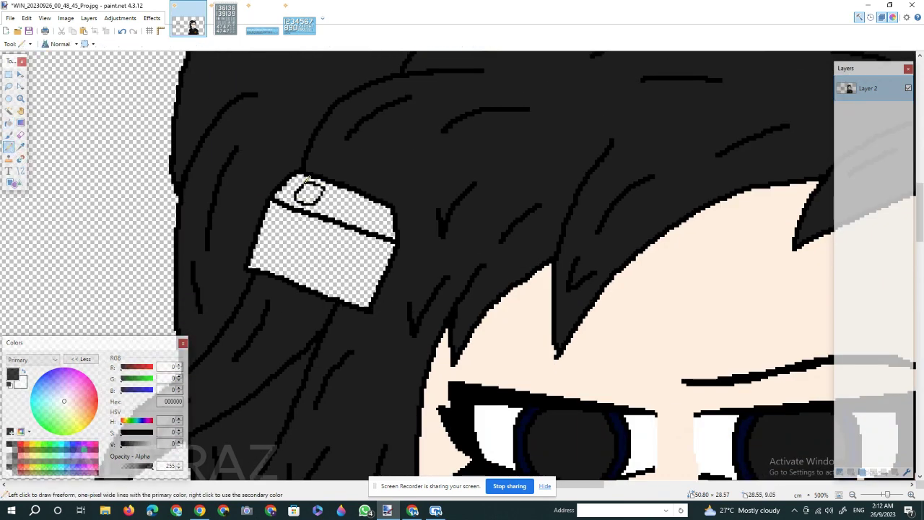
key("ctrl+z")
scroll(370, 321, "down", 1)
- Fill both sections of the hair clip around the small circle with light grey BCBCBC
key("k")
left_click(333, 181)
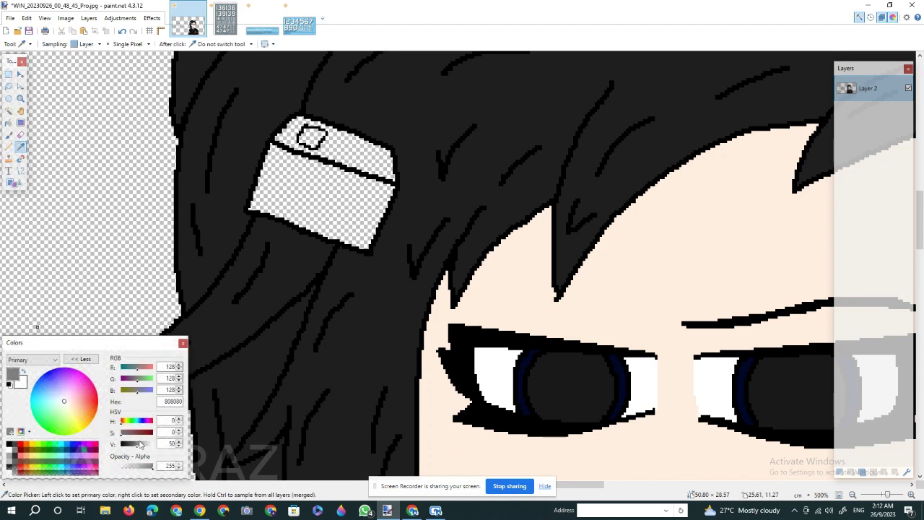
key("f")
left_click(272, 175)
left_click(364, 146)
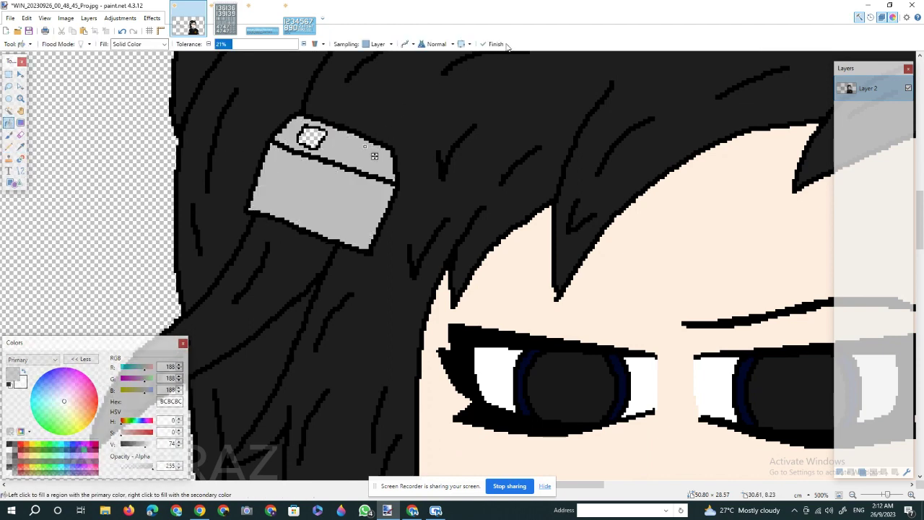
- Fill the small circle on the hair clip with pale yellow FFF6C9
left_click(31, 445)
left_click(131, 433)
left_click_drag(131, 436, 128, 433)
left_click(312, 137)
- Add a new empty layer and move it beneath the line-art layer
scroll(431, 374, "down", 8)
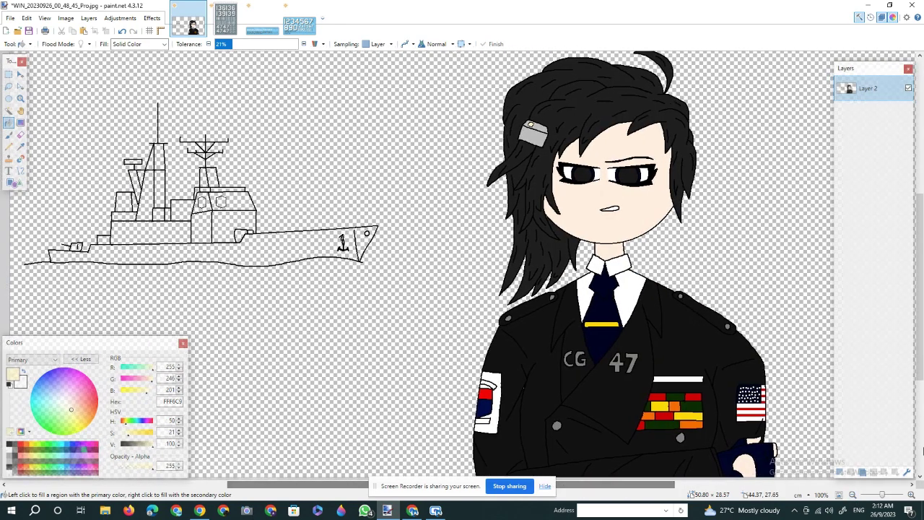
left_click(853, 495)
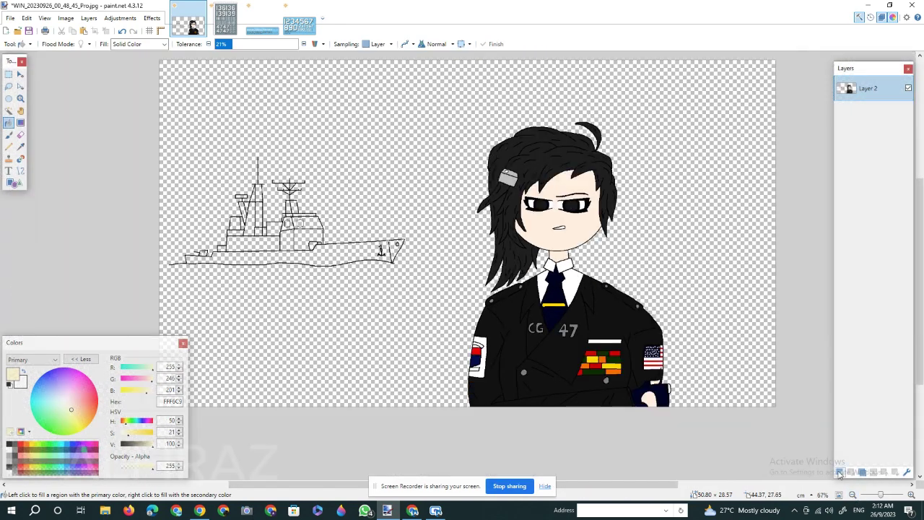
left_click(839, 472)
left_click_drag(852, 88, 814, 149)
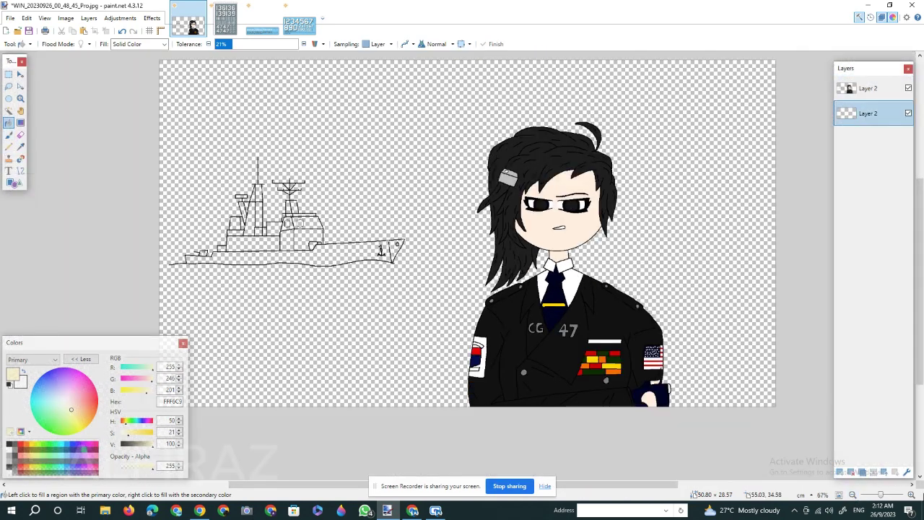
- Set the primary colour to grey 969696 for filling the ship
left_click(911, 495)
left_click(911, 494)
left_click(911, 495)
left_click(911, 494)
left_click(546, 486)
left_click_drag(488, 485, 291, 484)
scroll(338, 354, "up", 2)
left_click(15, 450)
left_click(489, 316)
left_click(852, 495)
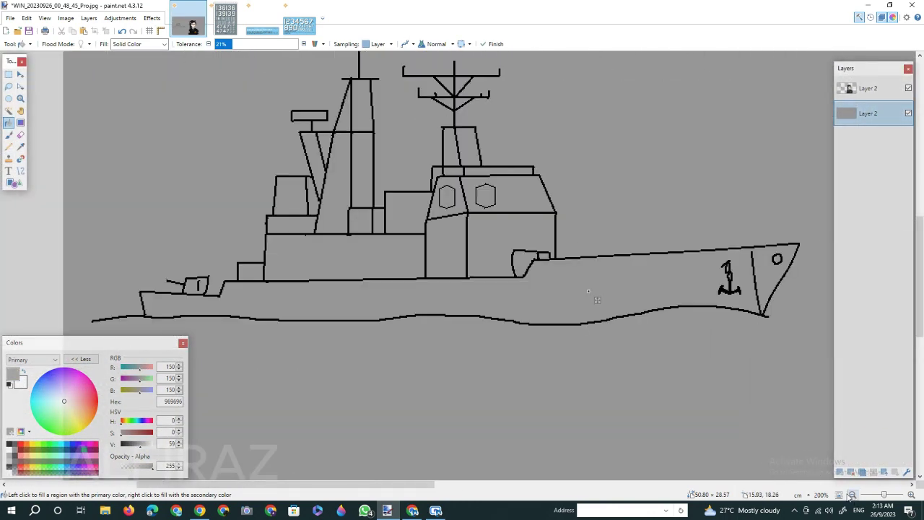
left_click(122, 31)
- On the line-art layer, fill the ship's hull, bow section and the lower superstructure blocks with grey 969696
left_click(869, 88)
left_click(592, 290)
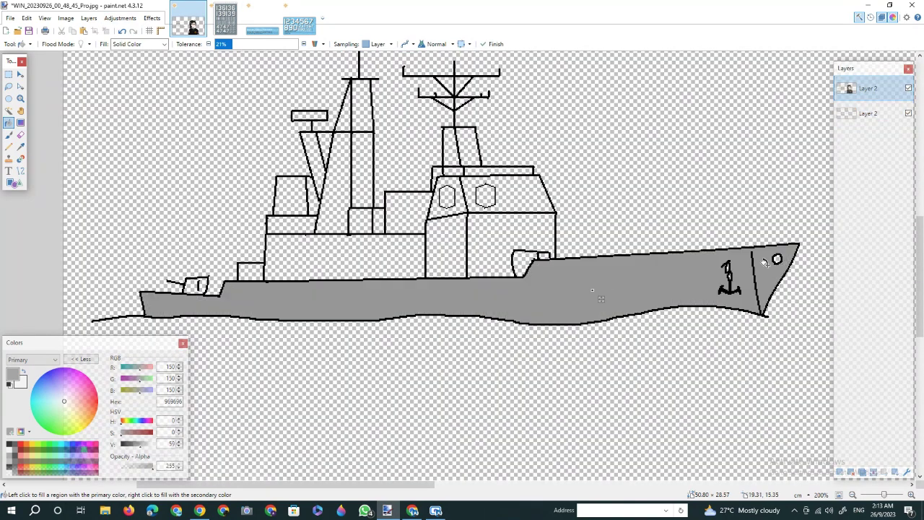
left_click(481, 258)
left_click(437, 238)
left_click(347, 256)
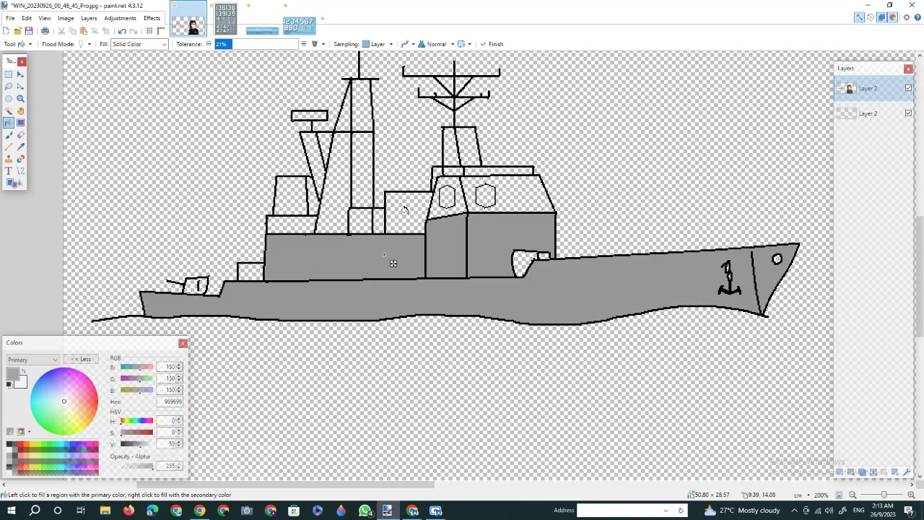
- Fill the ship's upper deckhouse blocks, forward gun and bridge walls with the same grey 969696, leaving the windows empty
left_click(404, 213)
left_click(359, 220)
left_click(380, 220)
left_click(283, 192)
left_click(313, 199)
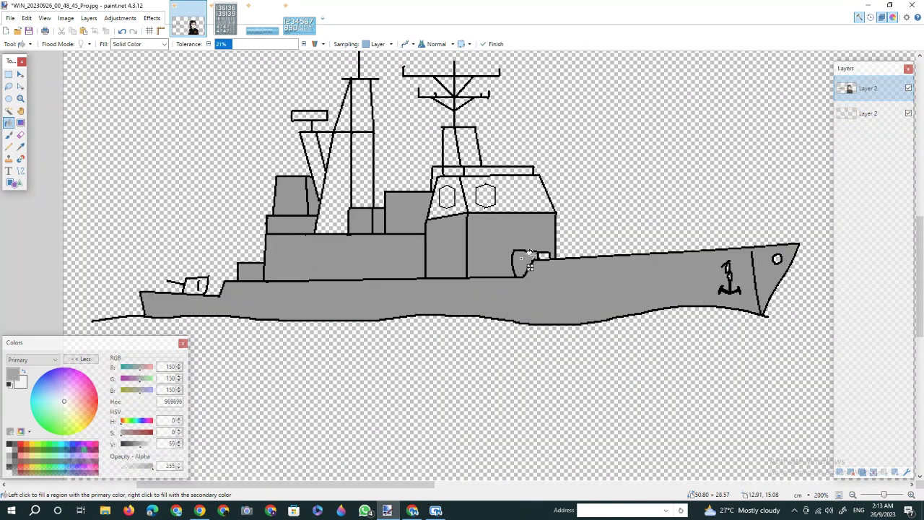
left_click(523, 260)
left_click(519, 201)
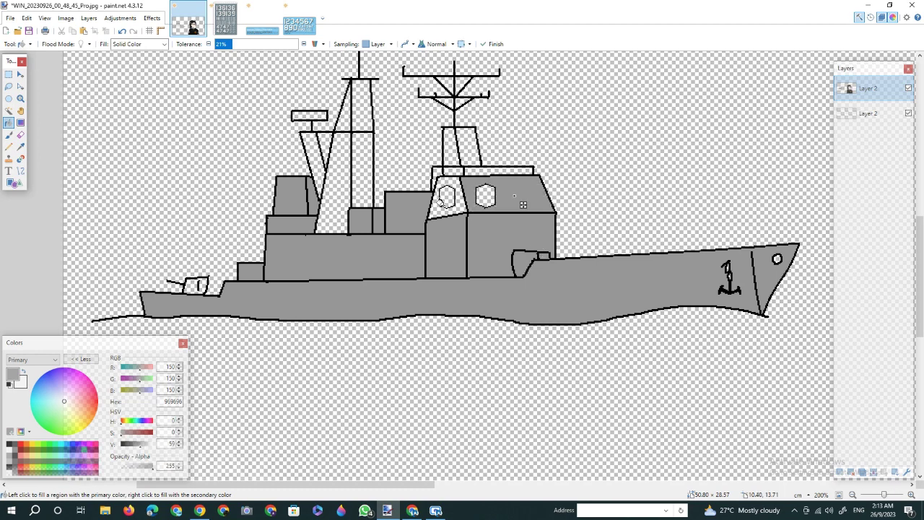
left_click(494, 44)
- Fill the two bridge windows with pale yellow FFF9E0 and the stern gun with grey sampled from the superstructure
left_click(22, 452)
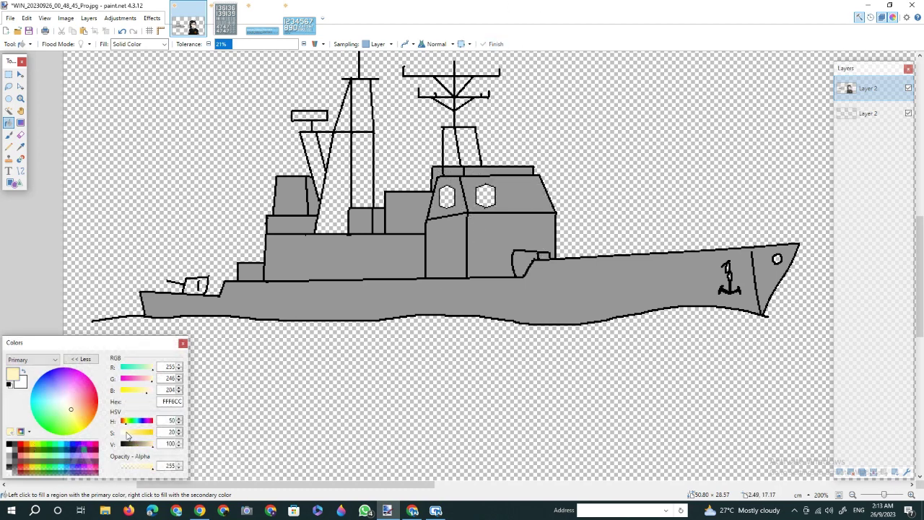
left_click(21, 147)
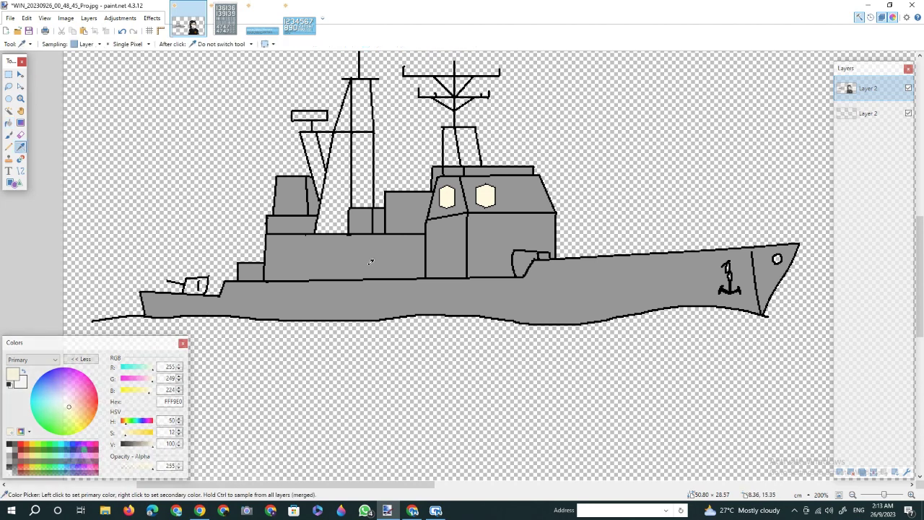
left_click(372, 260)
left_click(192, 287)
left_click(494, 44)
- Select the empty lower layer and set up the Paintbrush with blue 0094FF and a width of 85
scroll(609, 388, "up", 1)
left_click_drag(405, 485, 568, 483)
left_click(853, 495)
left_click(853, 494)
left_click(853, 495)
left_click(872, 114)
left_click(71, 445)
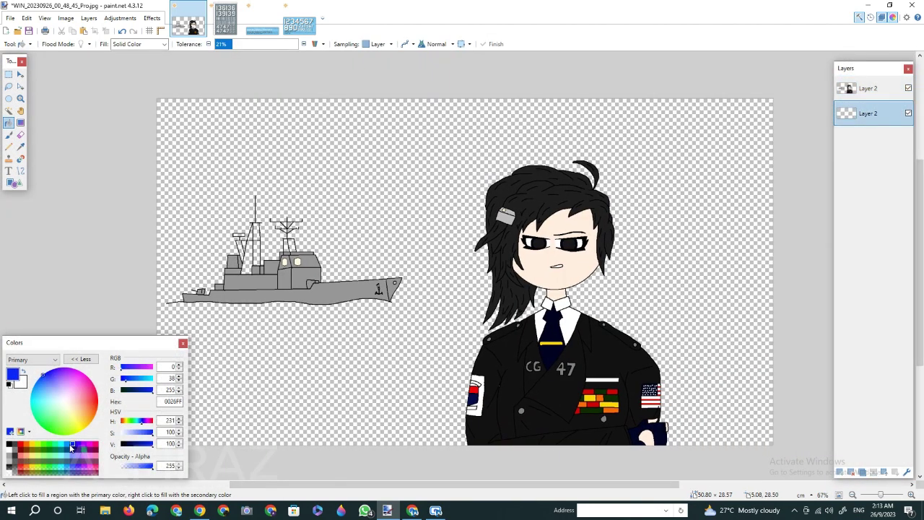
left_click(68, 444)
left_click(9, 135)
left_click(119, 44)
left_click(107, 299)
key("ctrl+minus")
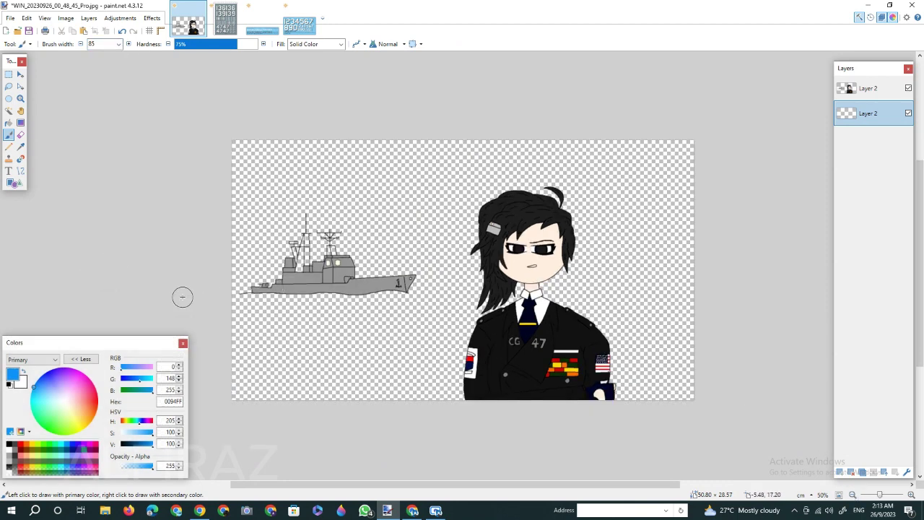
- Paint a straight blue 0094FF horizon band across the canvas behind the ship and fill the area beneath it with the same blue
left_click_drag(181, 292, 743, 290)
left_click(121, 32)
left_click_drag(195, 287, 774, 288)
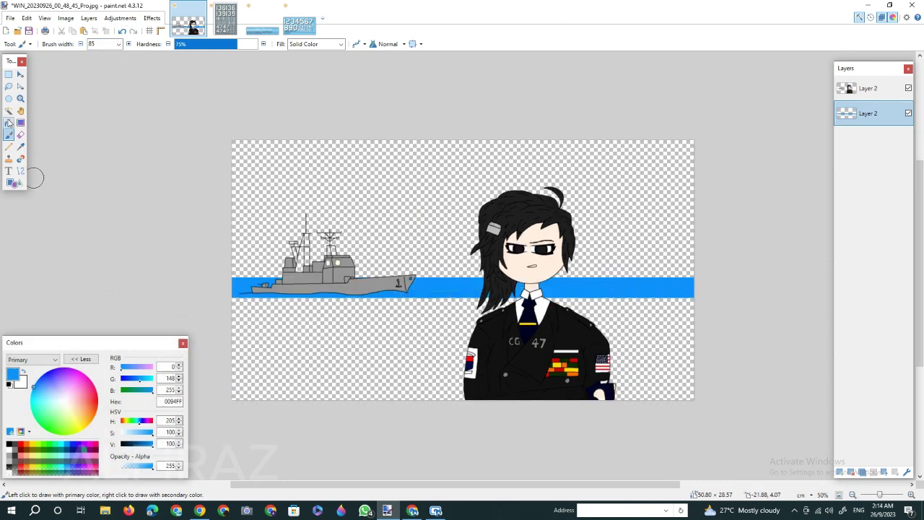
left_click(8, 123)
left_click(362, 308)
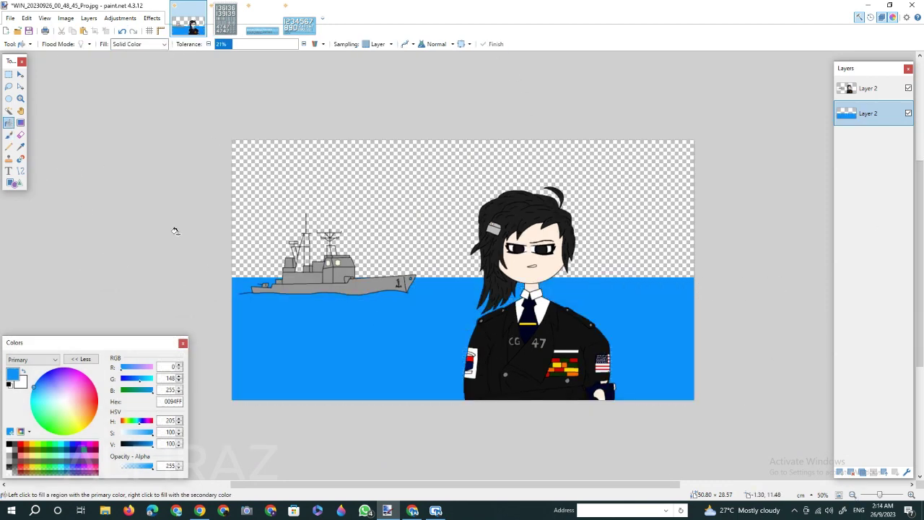
- Add a layer beneath the sea layer and fill it with pale sky blue D1EBFF
key("ctrl+shift+n")
left_click_drag(133, 435, 126, 433)
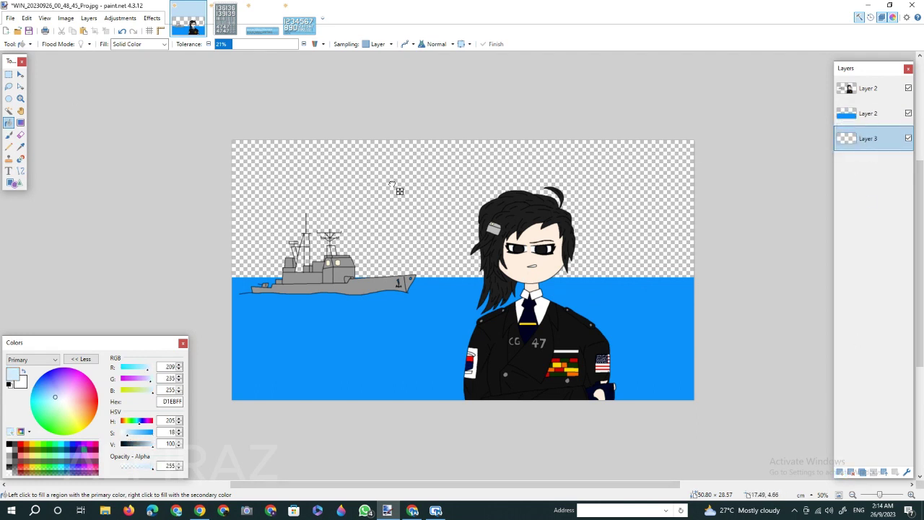
left_click(398, 189)
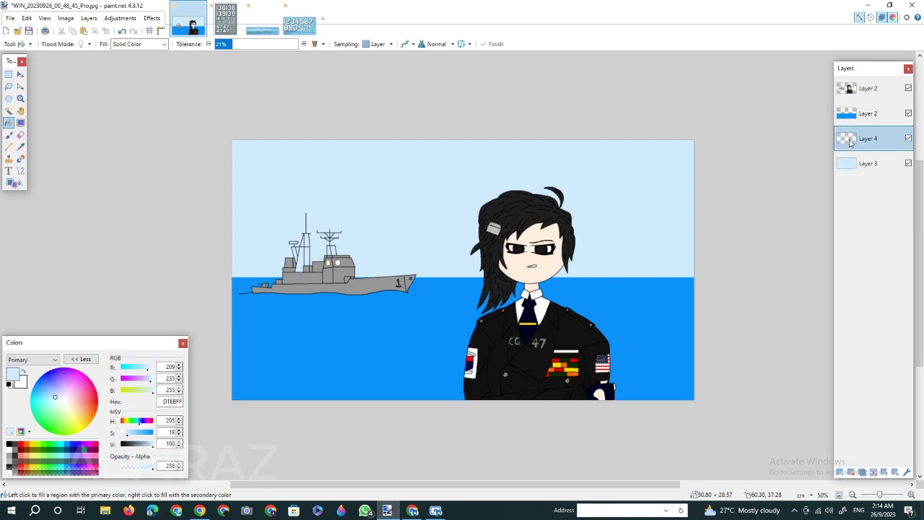
- Add another empty layer at the top of the layer stack and set its opacity to 128
left_click(840, 474)
left_click(906, 473)
left_click(477, 283)
left_click(451, 300)
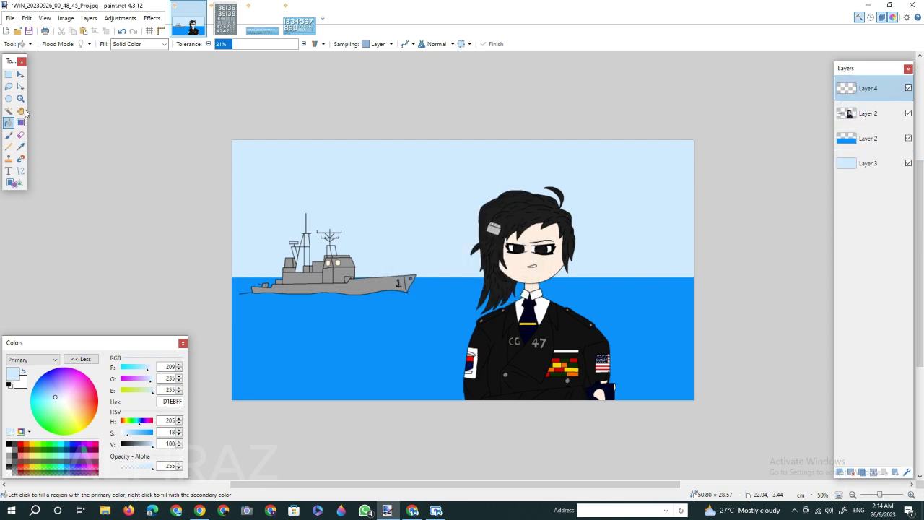
left_click(8, 110)
left_click(912, 495)
scroll(470, 320, "down", 3)
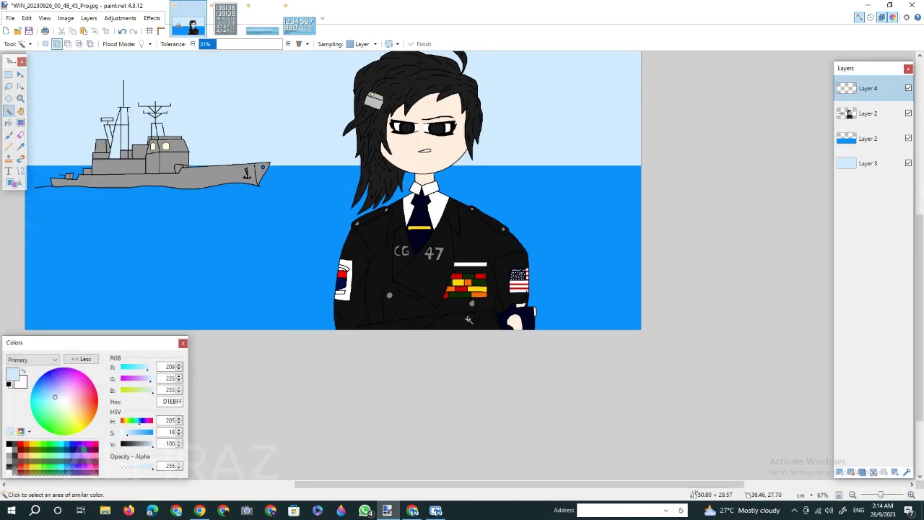
left_click(486, 306)
left_click(122, 31)
left_click(907, 472)
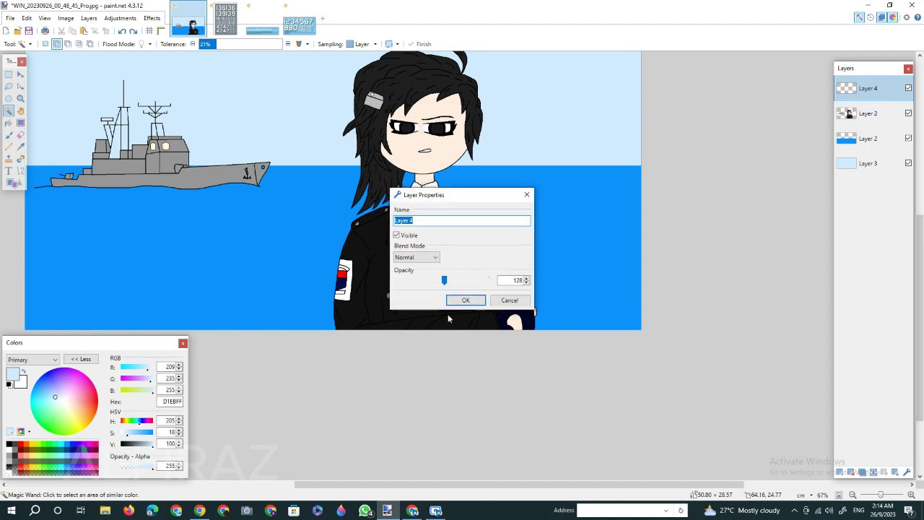
left_click(472, 301)
- On the character layer, select the black areas of the uniform jacket with the Magic Wand, adding each section to the selection
left_click(866, 113)
left_click(473, 247)
left_click(9, 135)
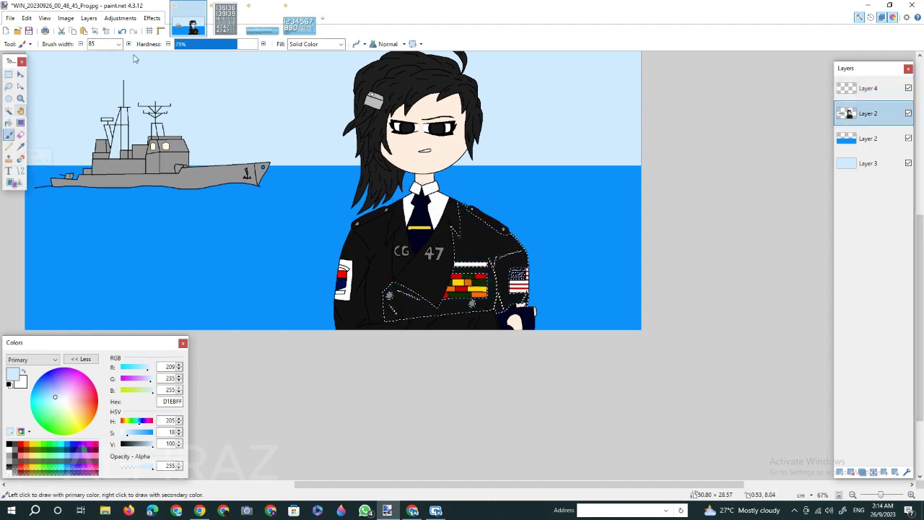
left_click(119, 45)
left_click(91, 137)
left_click(9, 110)
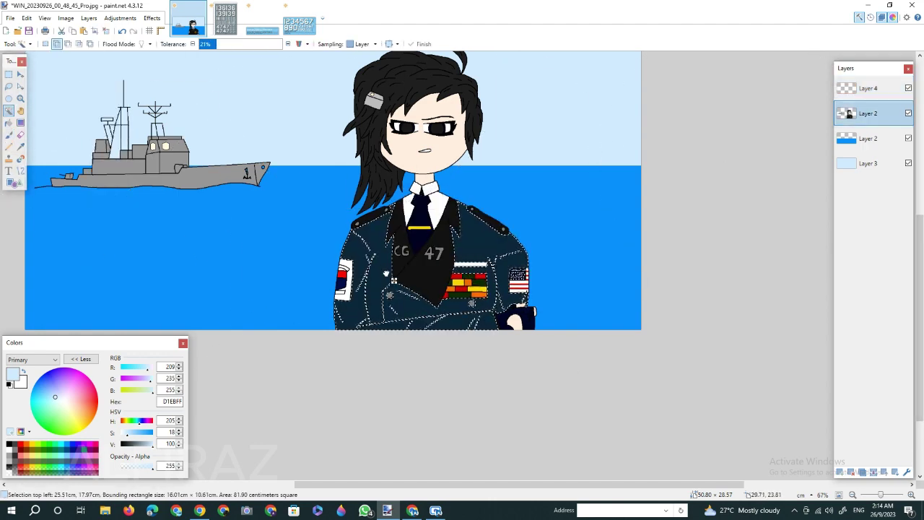
- On the top layer, shade the selected jacket areas with an 850-wide, 0% hardness black 000000 brush and clear the selection
key("ctrl+minus")
key("ctrl+minus")
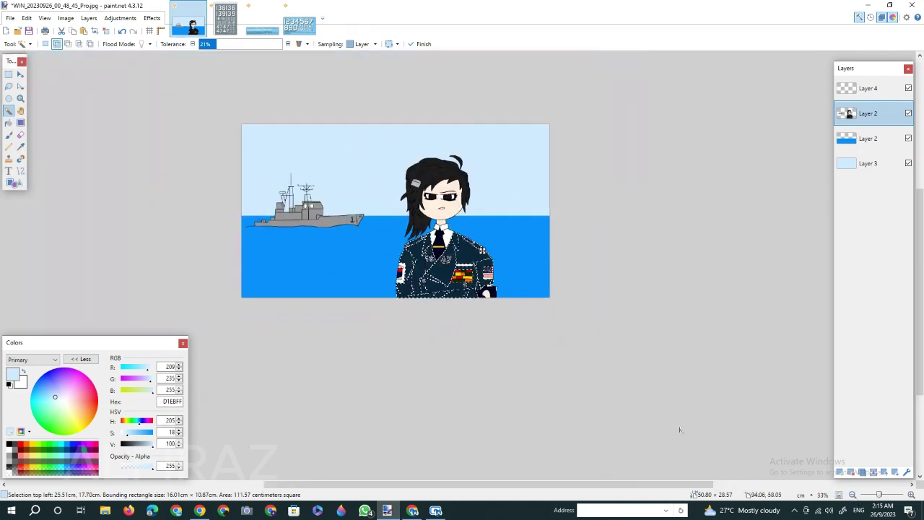
key("b")
left_click(868, 88)
left_click(176, 44)
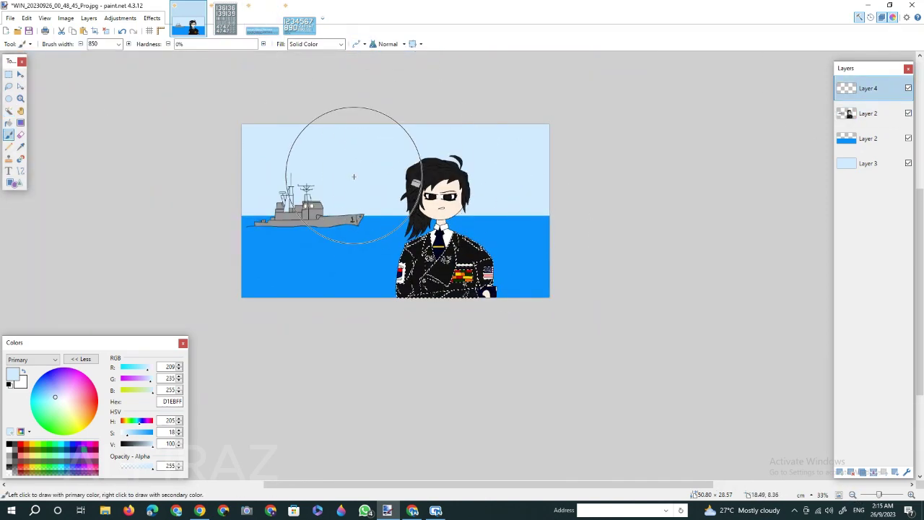
left_click(122, 31)
left_click(9, 444)
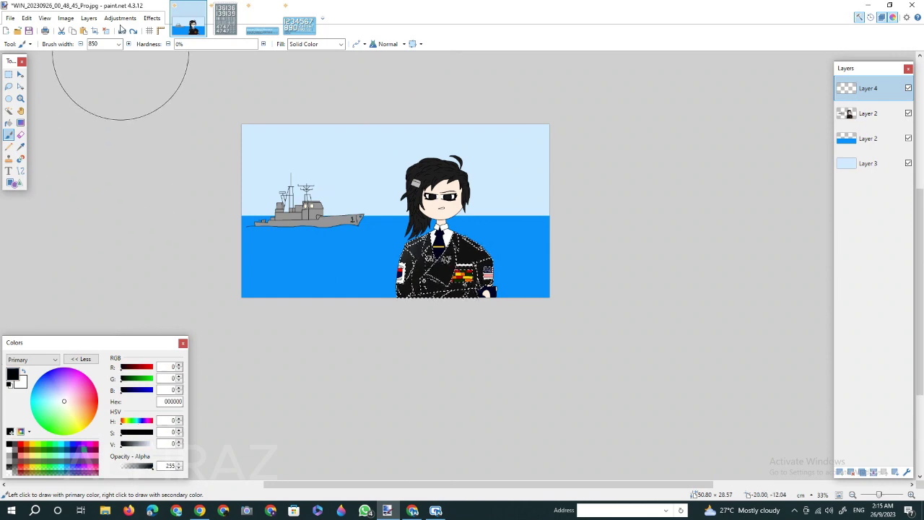
left_click(122, 31)
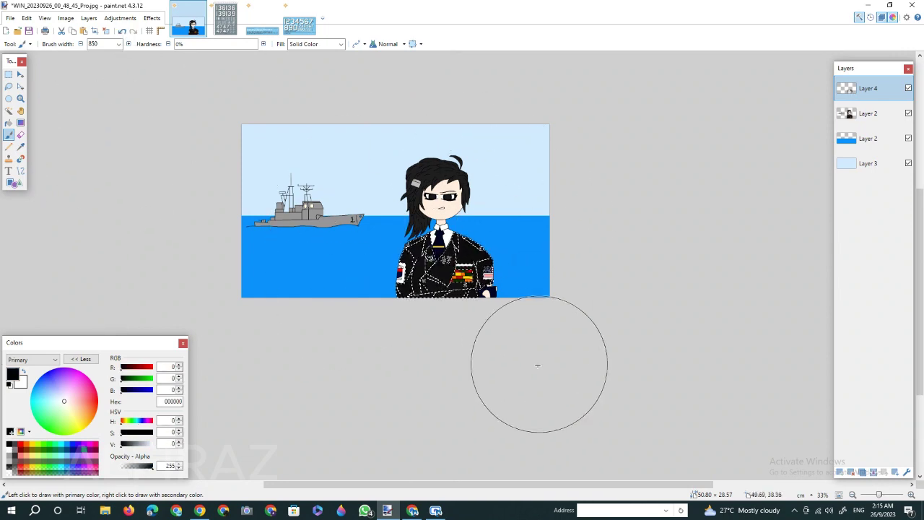
left_click(106, 31)
- On the character layer, select the jacket's front section around the medal ribbons with the Magic Wand
left_click_drag(879, 495, 882, 494)
left_click(868, 113)
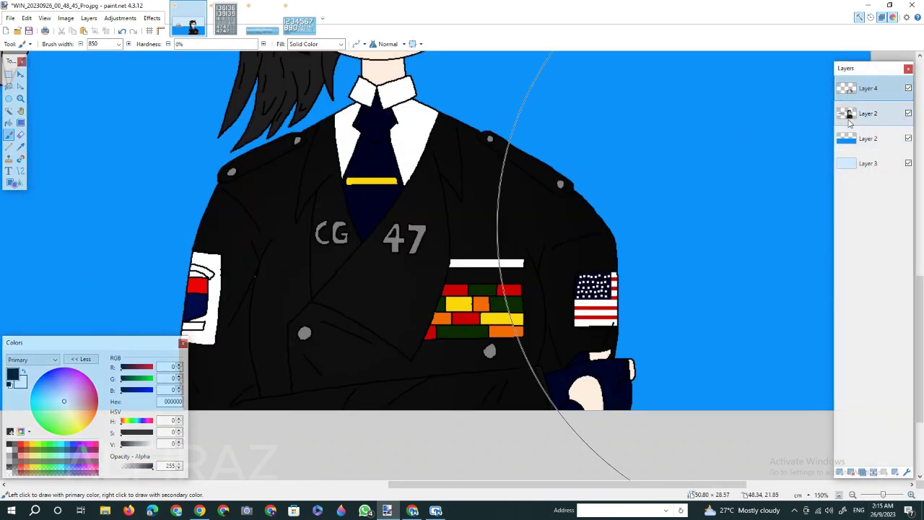
left_click(9, 111)
left_click(288, 306)
scroll(426, 373, "down", 2)
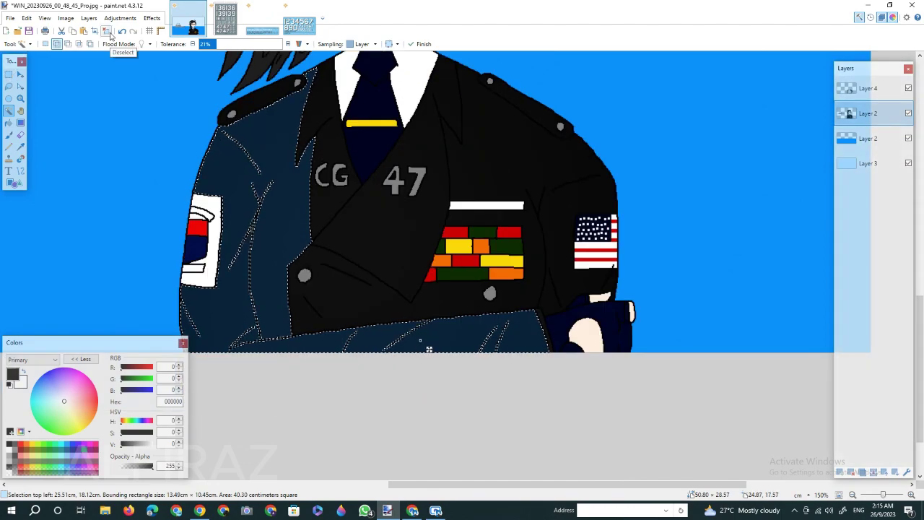
left_click(106, 30)
left_click(443, 306)
- Set the brush width to 85, shade the selected jacket front and its folds in black on the top layer, and deselect
left_click(867, 88)
left_click(9, 135)
left_click(118, 44)
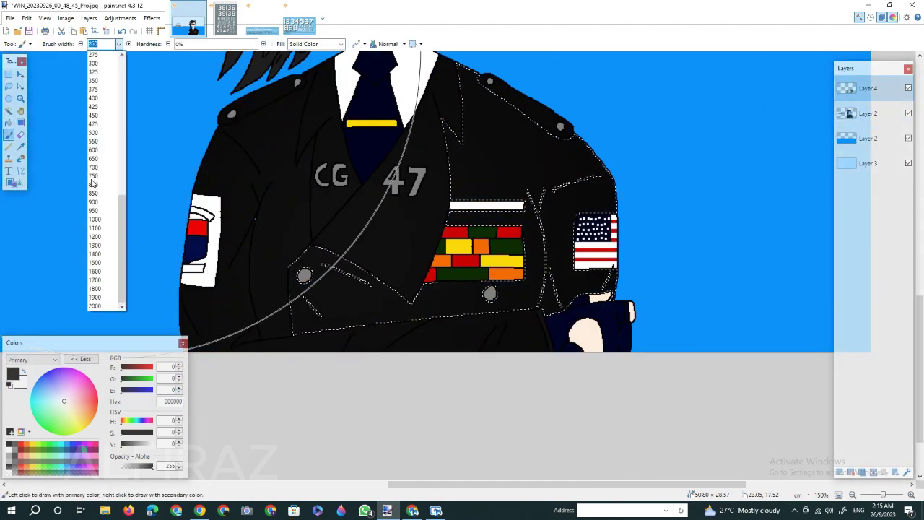
scroll(94, 181, "up", 12)
left_click(107, 298)
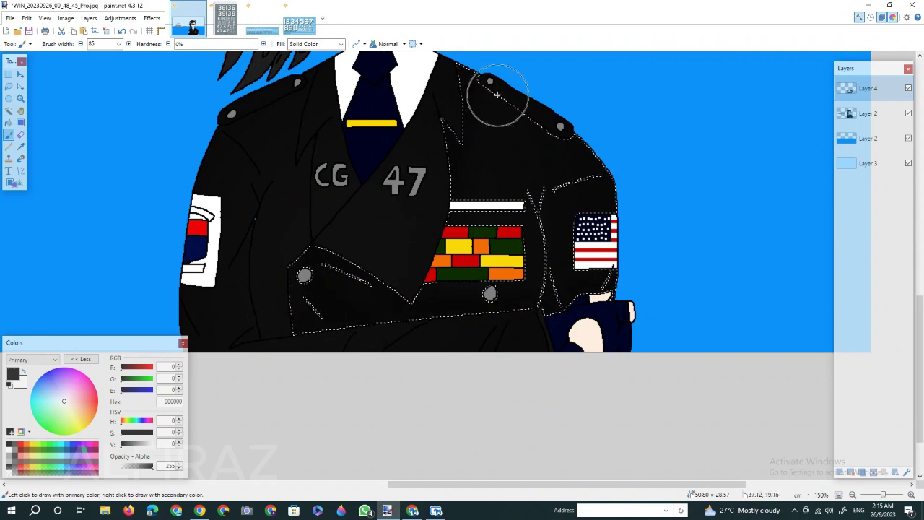
left_click(105, 31)
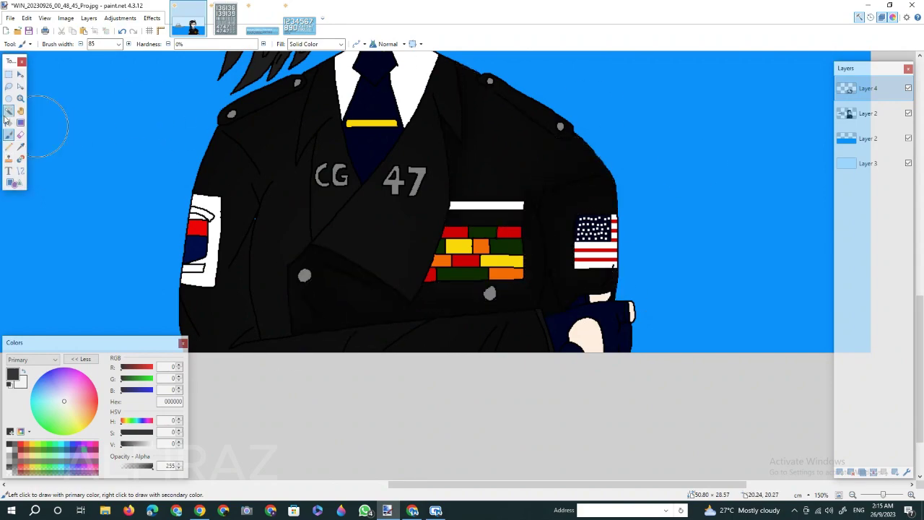
- Select the jacket section with the white-patched sleeve and the lower arm, shade its folds in black on the top layer, and deselect
left_click(8, 112)
left_click(868, 113)
left_click(289, 231)
left_click(866, 90)
left_click(8, 135)
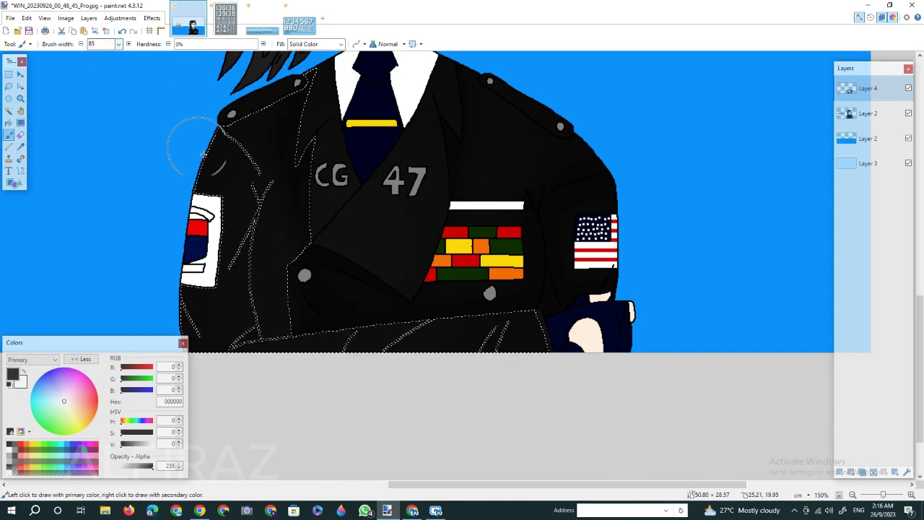
scroll(233, 381, "down", 2)
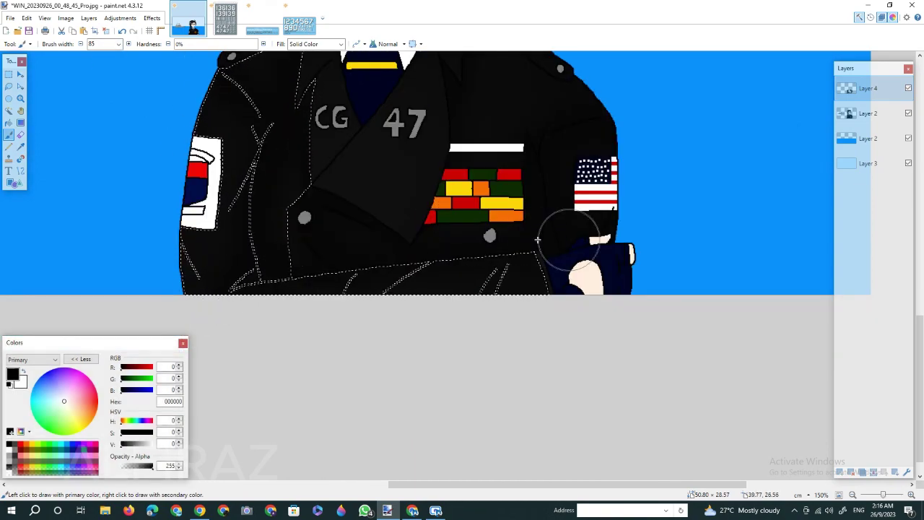
scroll(355, 341, "up", 2)
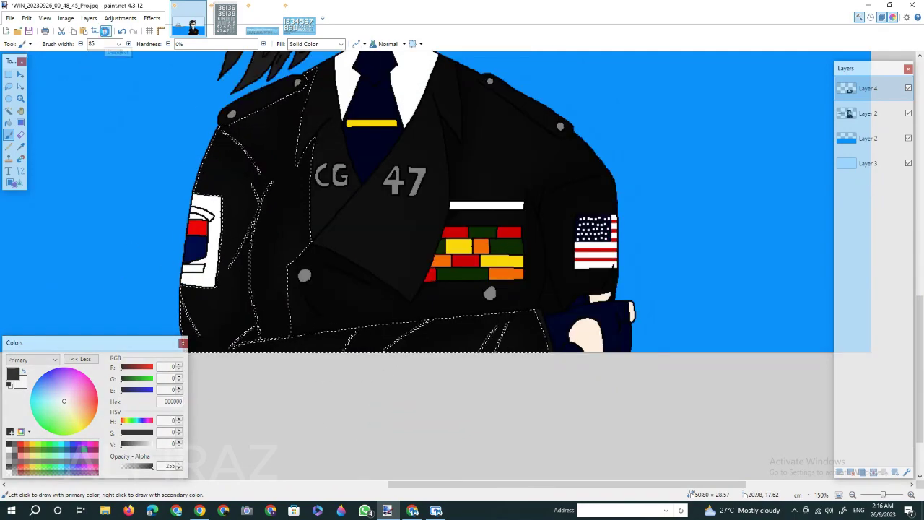
left_click(105, 31)
- Select the coloured and white areas of the white sleeve patch, shade its outer edge in soft black on the top layer, and deselect
left_click(9, 111)
left_click(866, 113)
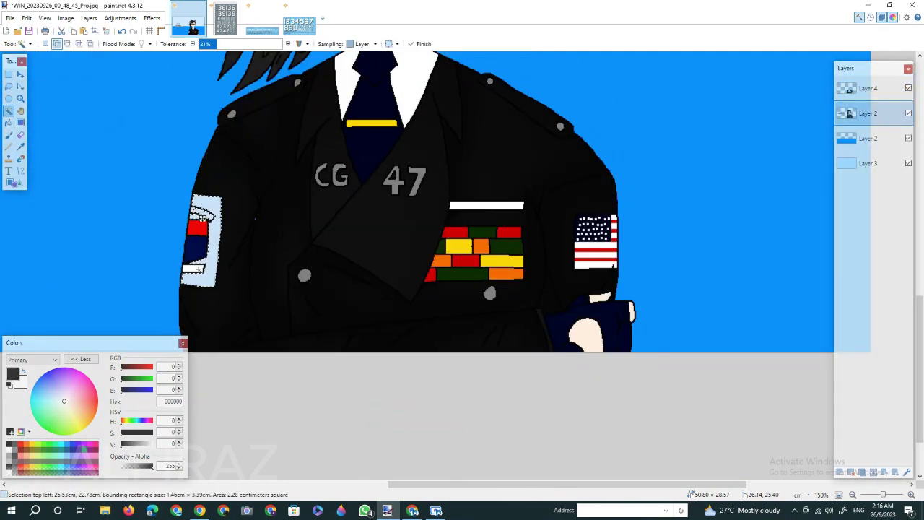
left_click(202, 218)
left_click(122, 31)
left_click(196, 249)
left_click(198, 227)
left_click(9, 135)
left_click_drag(176, 178, 173, 278)
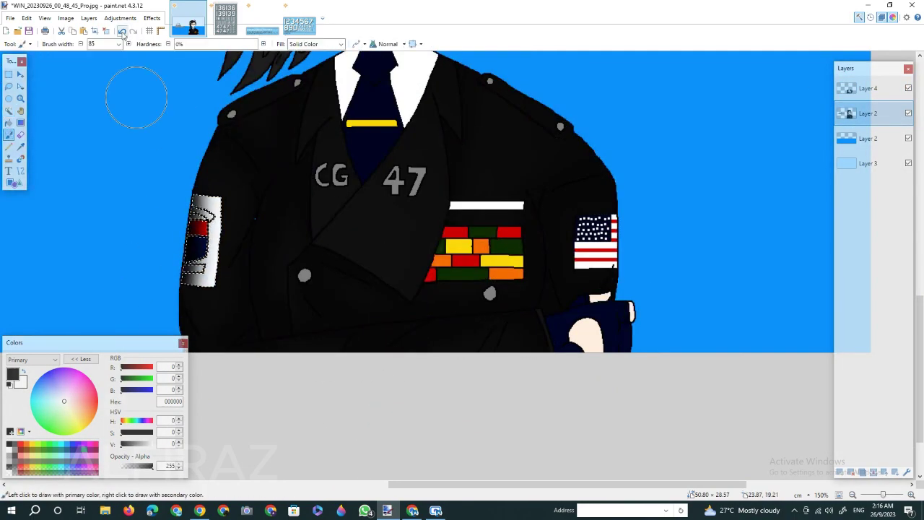
left_click(122, 31)
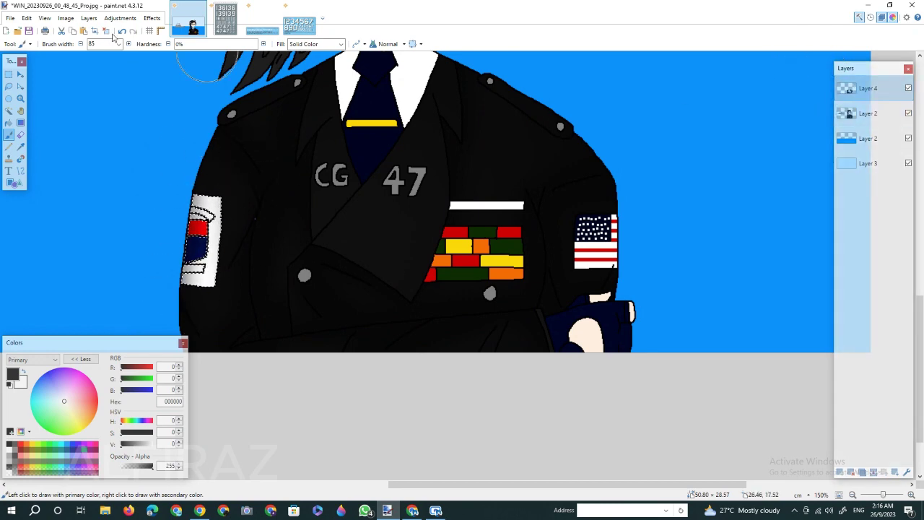
left_click(107, 31)
- Select the lapel bearing the number 47, shade it with a 175-wide soft black brush on the top layer, and deselect
scroll(536, 372, "up", 2)
left_click(8, 110)
left_click(868, 113)
left_click(411, 256)
left_click(324, 316)
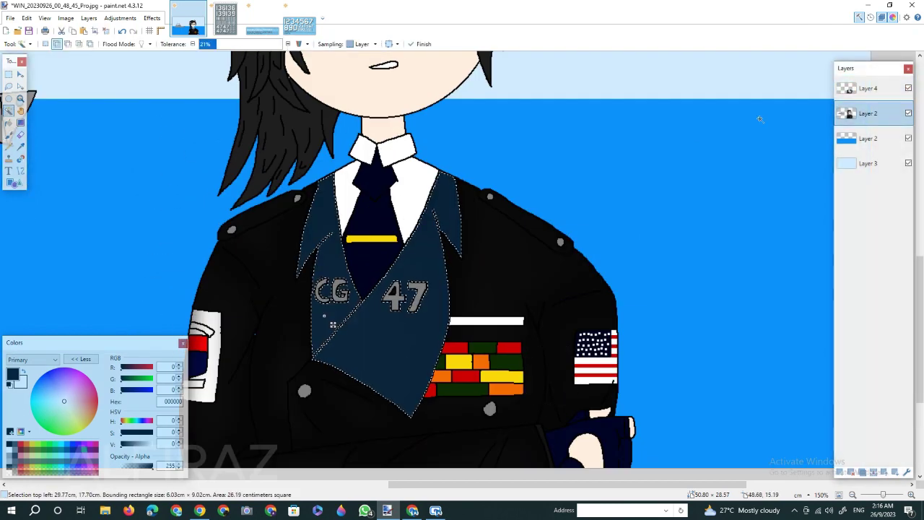
left_click(122, 31)
key("b")
left_click(118, 44)
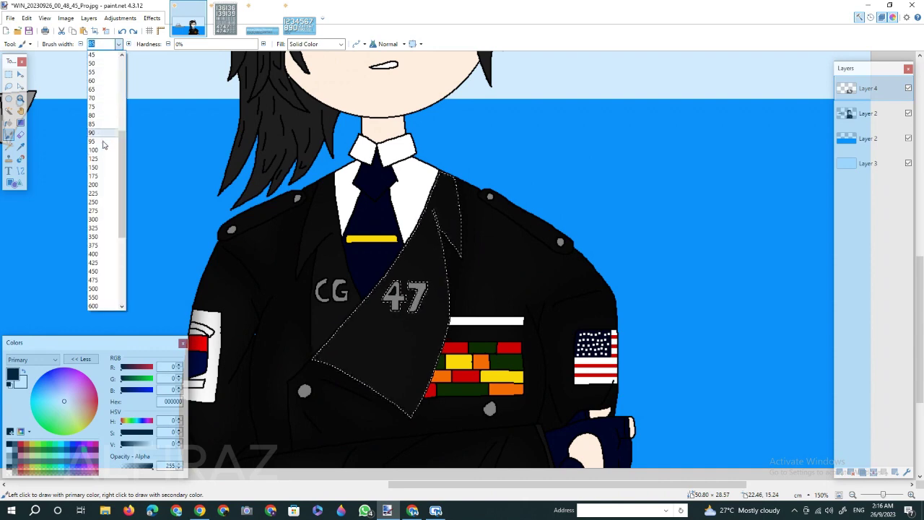
left_click(94, 176)
scroll(505, 113, "down", 2)
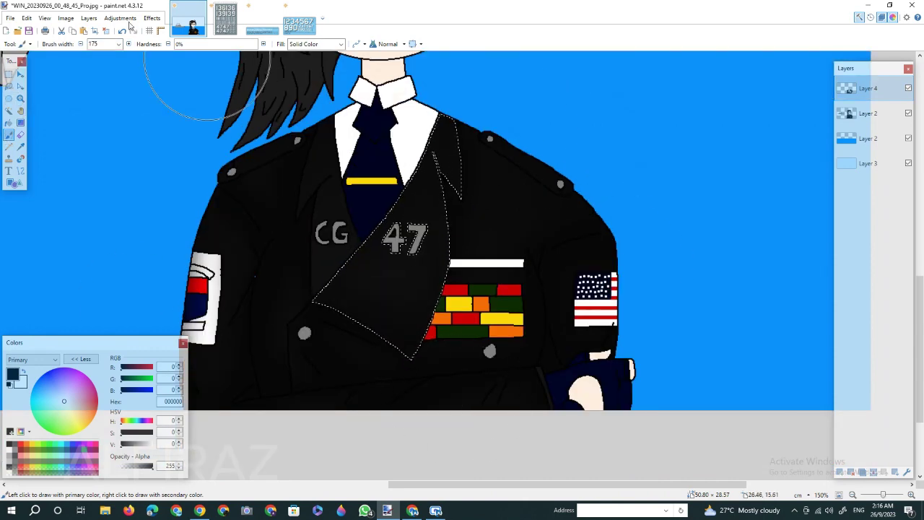
left_click(107, 31)
- Select the lapel bearing the letters CG, shade it with the soft black brush on the top layer, and deselect
left_click(9, 111)
left_click(868, 113)
left_click(330, 208)
left_click(868, 88)
left_click(8, 135)
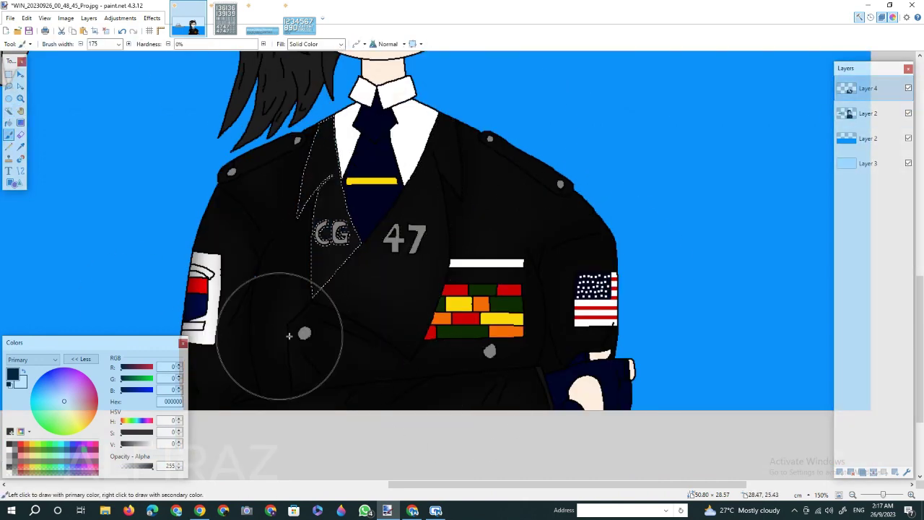
mouse_move(433, 190)
left_mouse_down()
mouse_move(338, 351)
mouse_move(293, 318)
left_mouse_up()
left_click(107, 31)
left_click(9, 111)
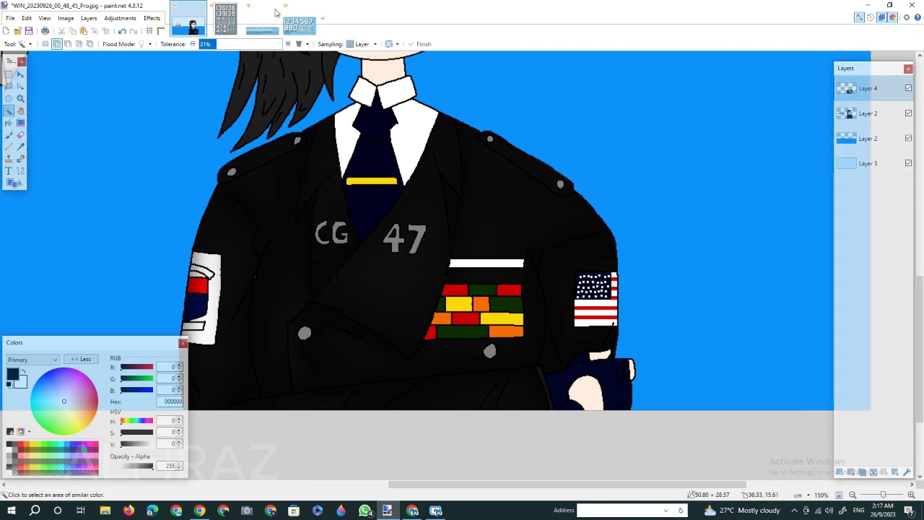
left_click(122, 31)
left_click(8, 135)
left_click_drag(389, 112, 402, 238)
left_click(107, 31)
- Select the white shirt areas beside the tie, shade them with the soft black brush on the top layer, and deselect
left_click(9, 110)
left_click(868, 113)
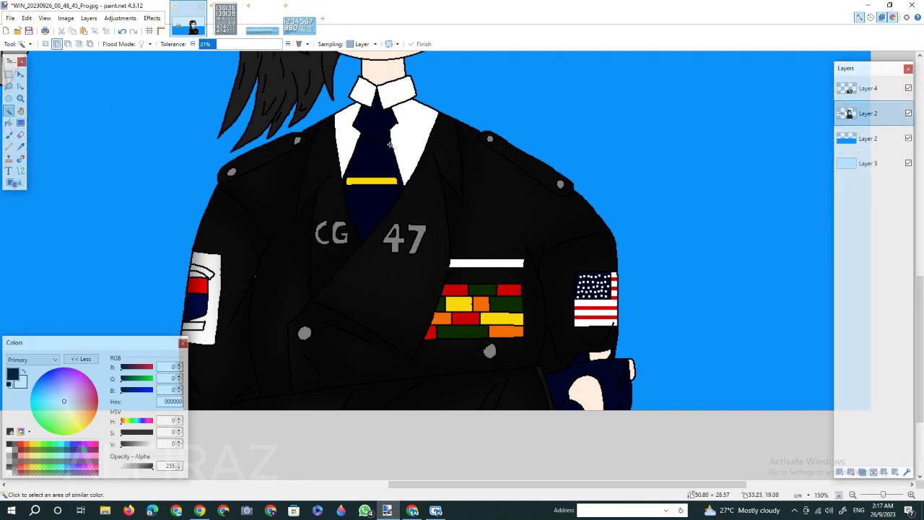
left_click(390, 144)
key("alt+Page_Up")
key("b")
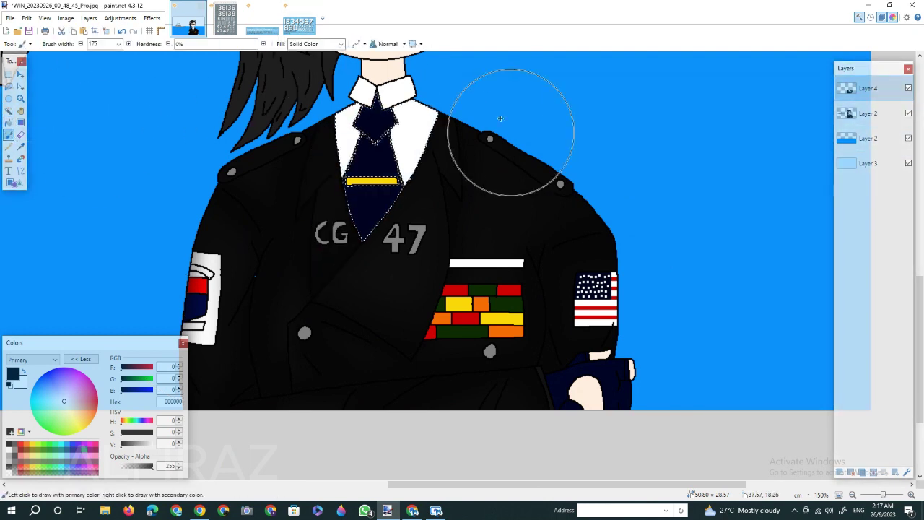
scroll(500, 117, "up", 4)
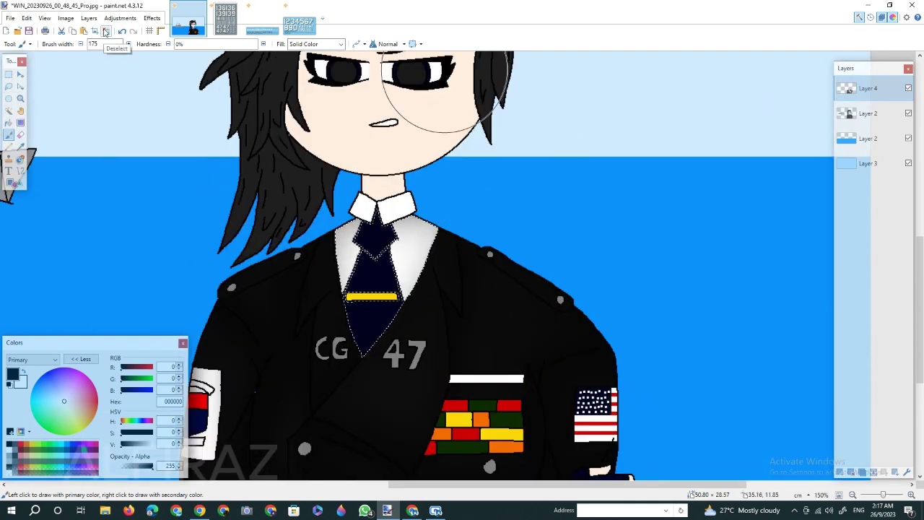
left_click(105, 32)
- Select the tie's navy sections on the character layer, shade them with the soft black brush on the top layer, and deselect
left_click(9, 110)
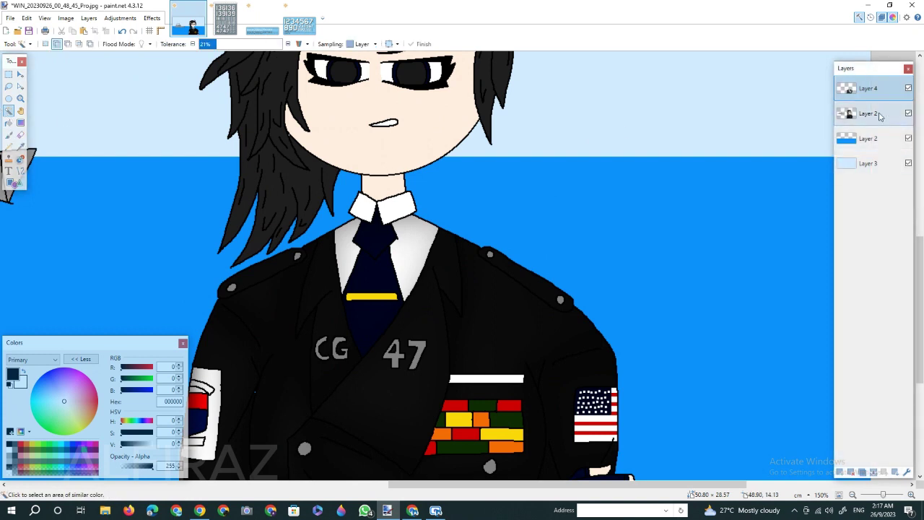
left_click(367, 336)
left_click(122, 31)
left_click(869, 114)
left_click(367, 321)
left_click(377, 231)
left_click(868, 90)
left_click(9, 135)
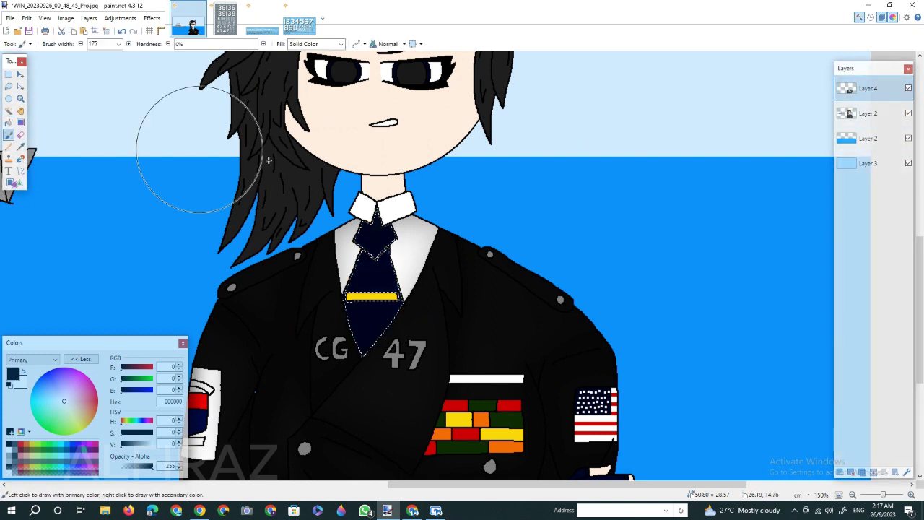
left_click(105, 31)
- Select both shirt collar flaps and the neck, shade them with the soft black brush on the top layer, and deselect
left_click(867, 114)
left_click(9, 110)
left_click(366, 207)
left_click(397, 208)
left_click(382, 186)
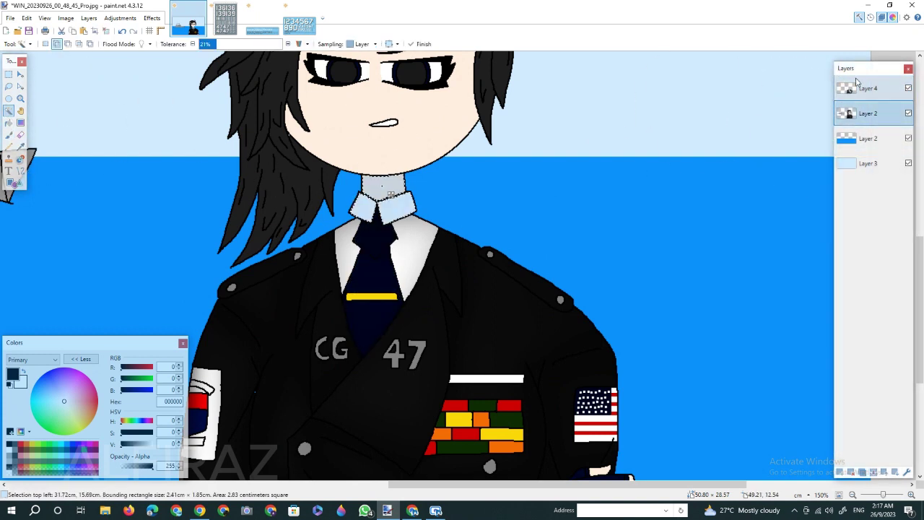
left_click(858, 87)
left_click(8, 135)
scroll(311, 185, "up", 5)
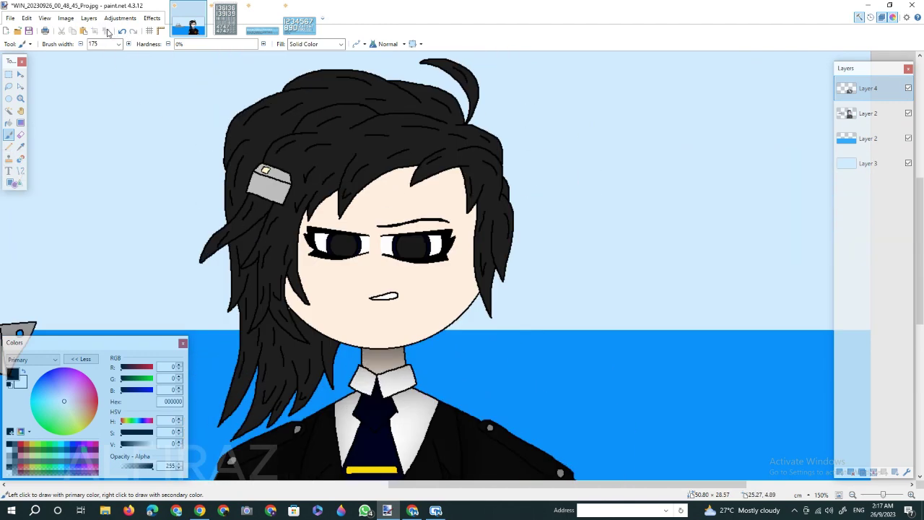
scroll(520, 87, "down", 1)
- Select the navy cloth and the hand's skin areas below the flag sleeve, and shade them in soft black on the top layer
left_click(860, 113)
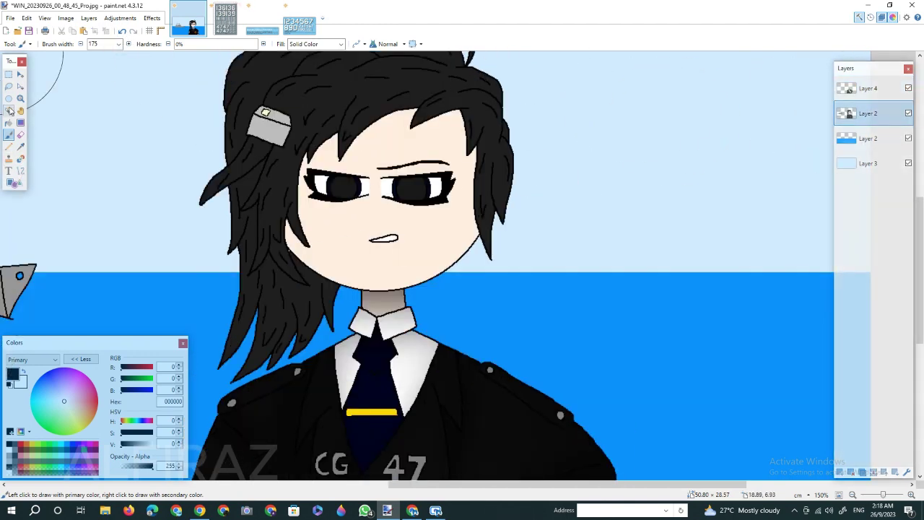
left_click(9, 111)
scroll(447, 253, "down", 4)
scroll(575, 380, "down", 2)
left_click(573, 335)
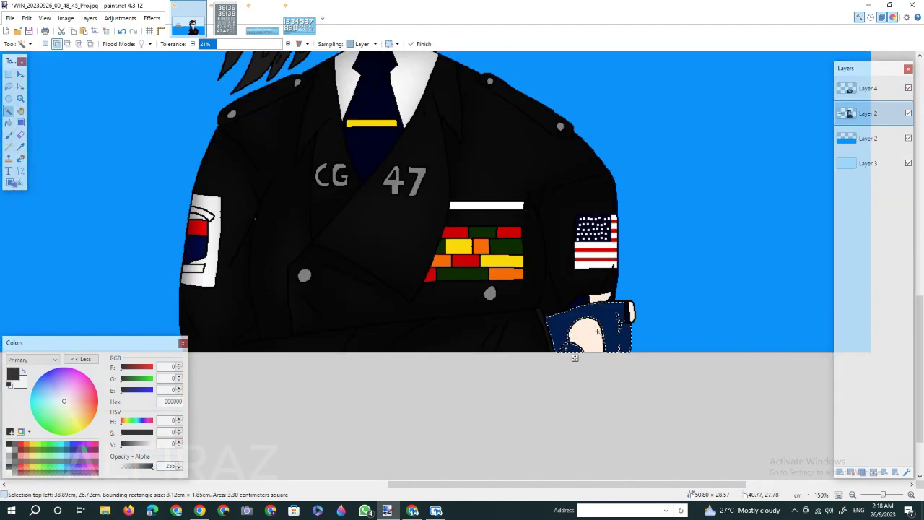
left_click(847, 89)
left_click(8, 135)
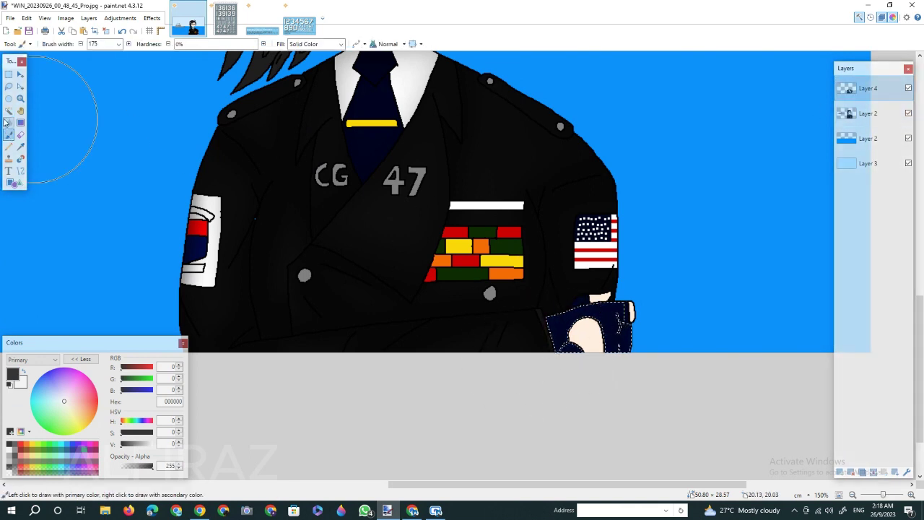
left_click(8, 110)
left_click(866, 113)
left_click(609, 306)
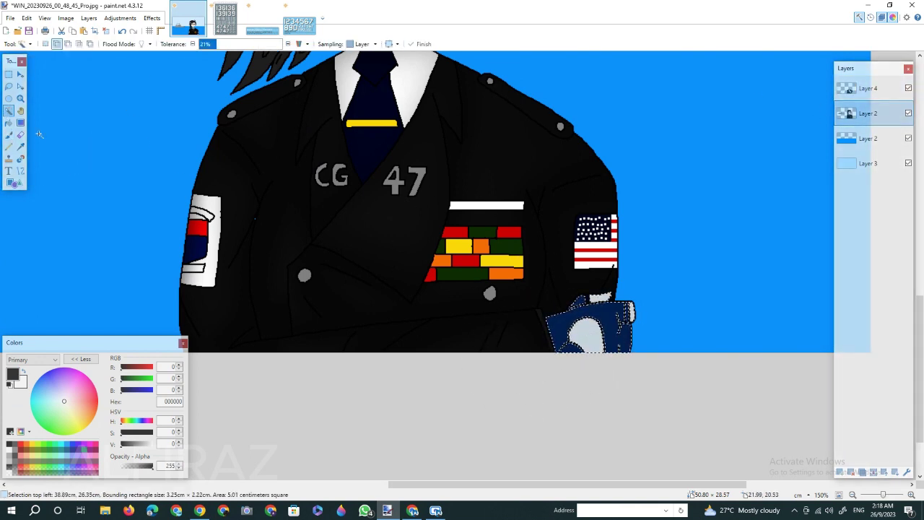
left_click(9, 134)
left_click(867, 88)
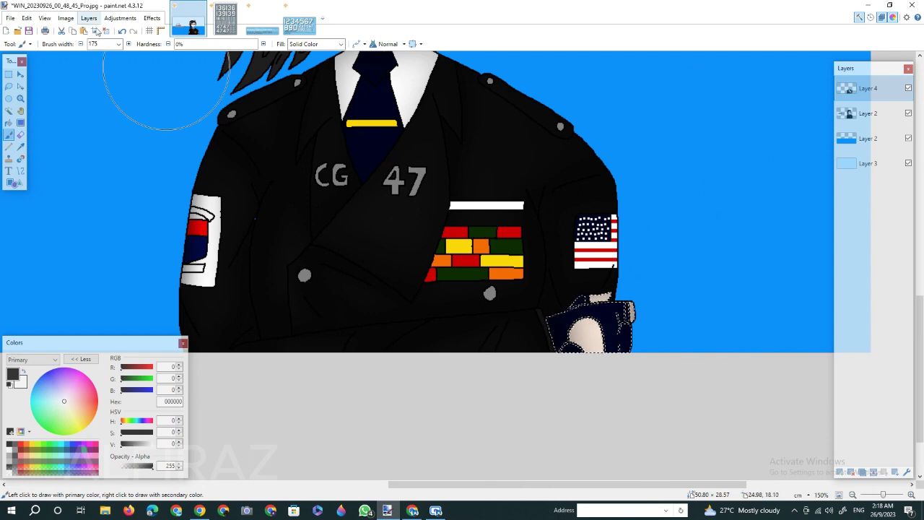
- Select the American flag patch on the sleeve on the character layer, shade it in soft black on the top layer, and deselect
scroll(790, 412, "up", 2)
left_click(9, 111)
left_click(867, 113)
left_click(595, 312)
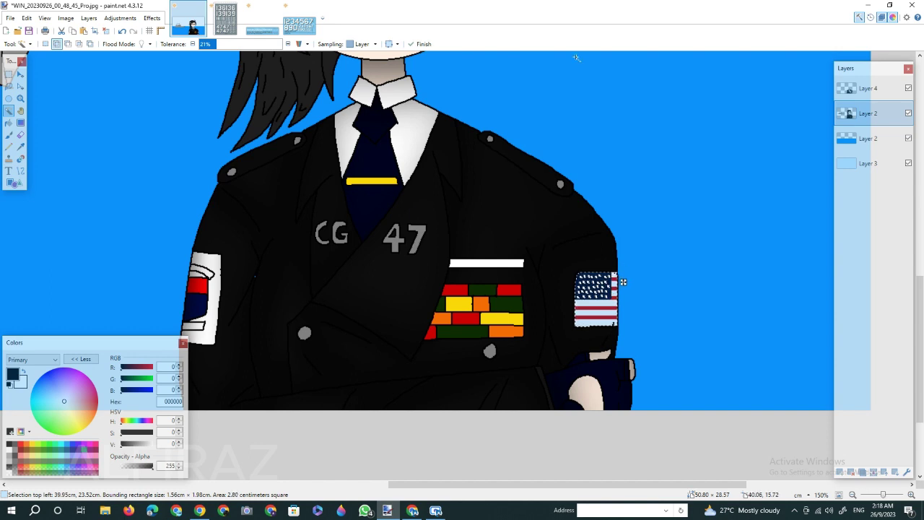
left_click(420, 44)
left_click(9, 86)
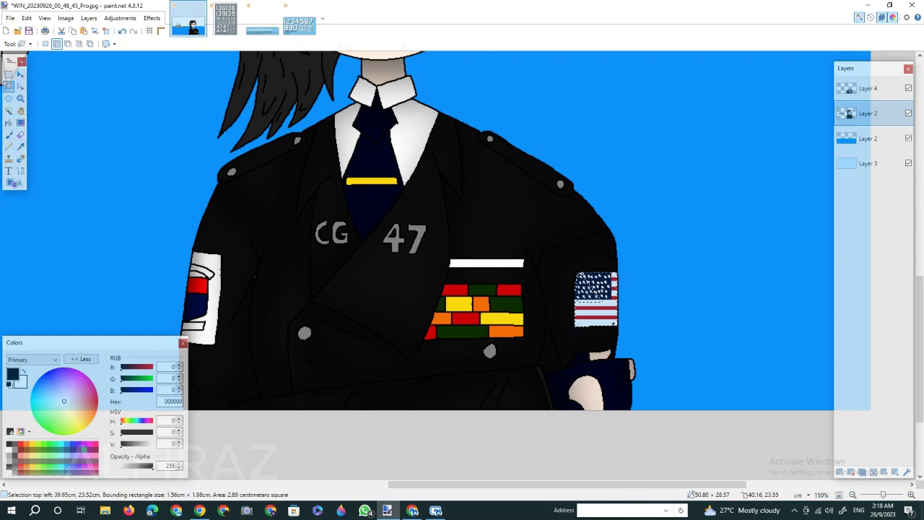
left_click(8, 134)
left_click(867, 88)
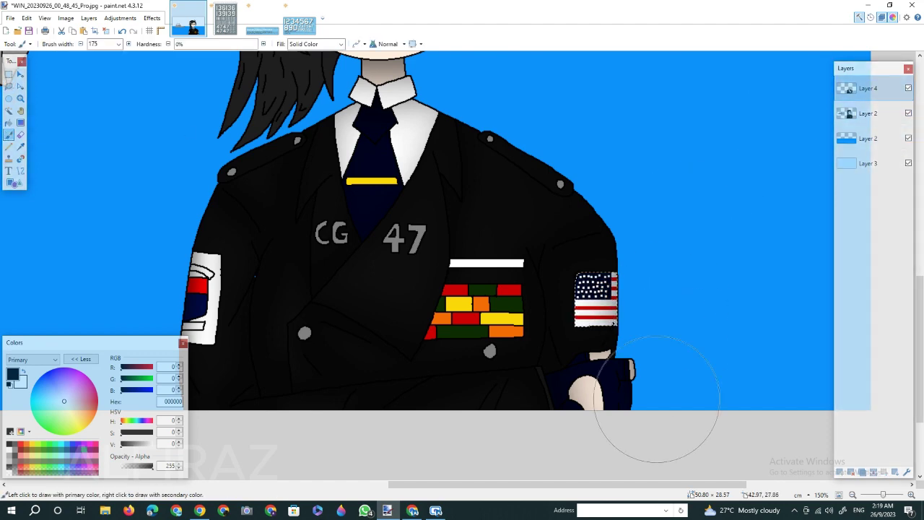
left_click(106, 32)
- Select the face's skin on the character layer and add a new top layer with its opacity set to 130
scroll(361, 281, "up", 5)
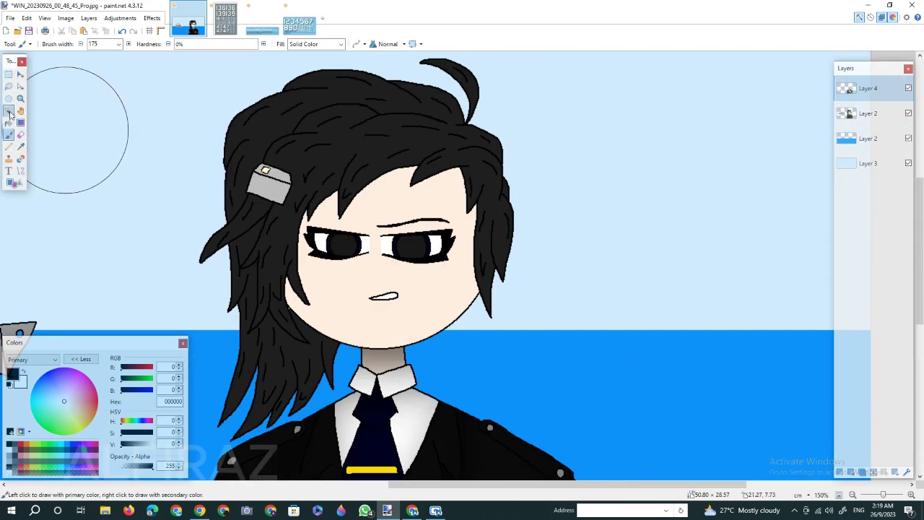
left_click(9, 110)
left_click(868, 114)
left_click(410, 333)
left_click(864, 90)
left_click(840, 472)
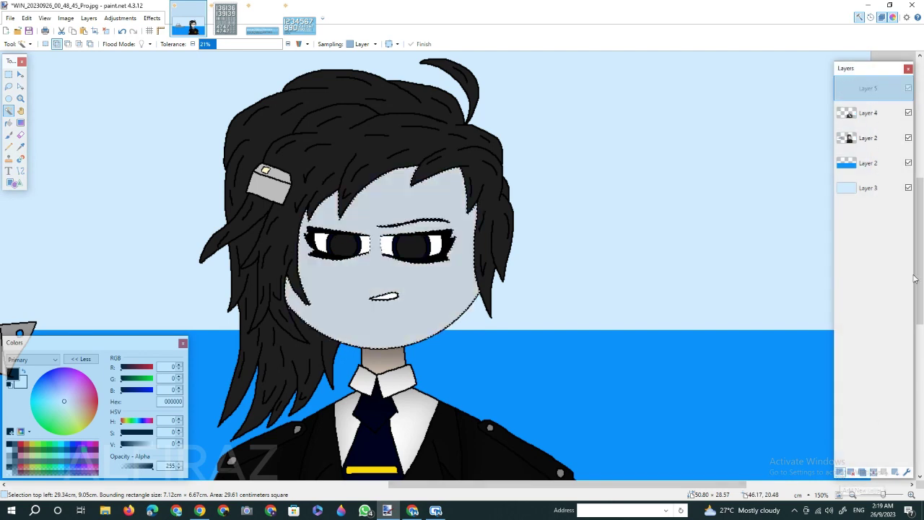
left_click(907, 472)
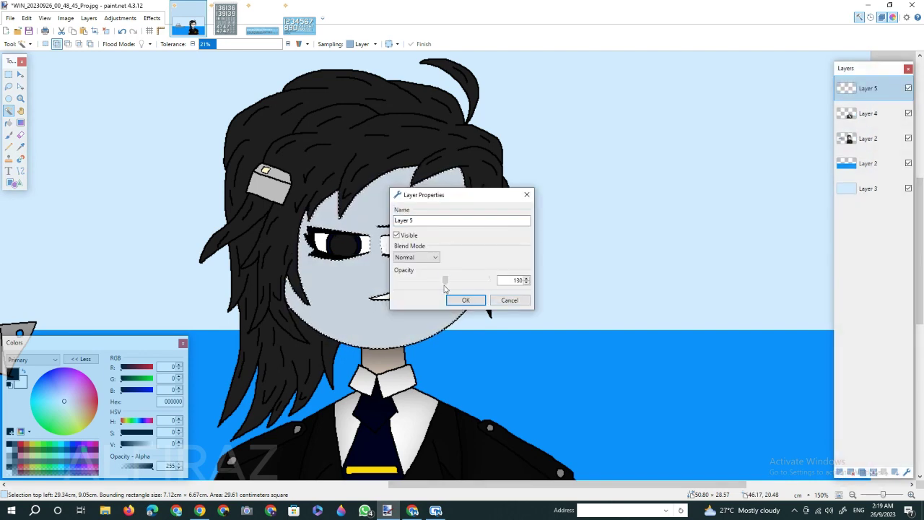
left_click(462, 299)
- Highlight the face with the soft white brush on the new layer and set that layer's opacity to 145
key("x")
key("b")
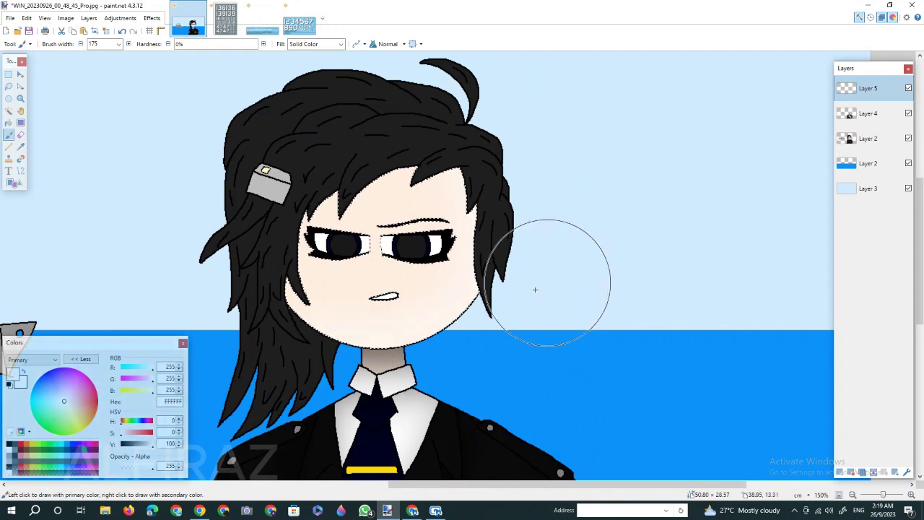
left_click(907, 472)
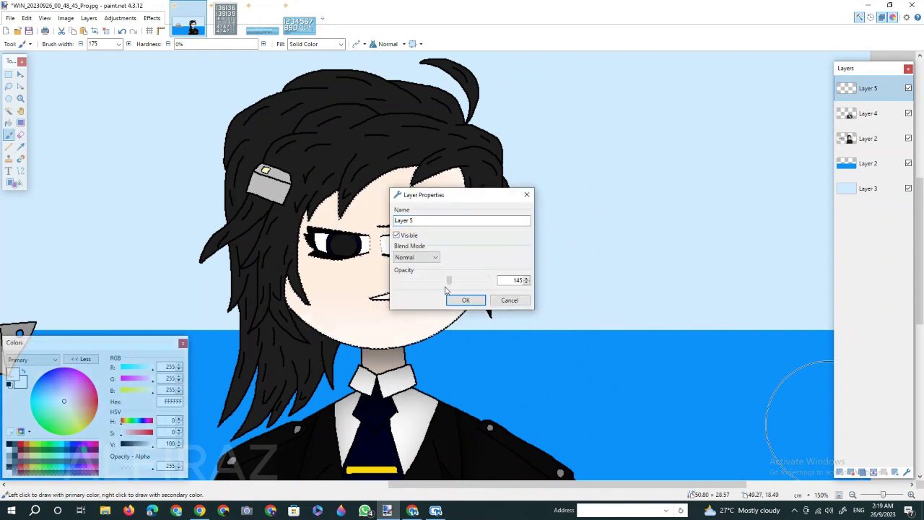
left_click(466, 302)
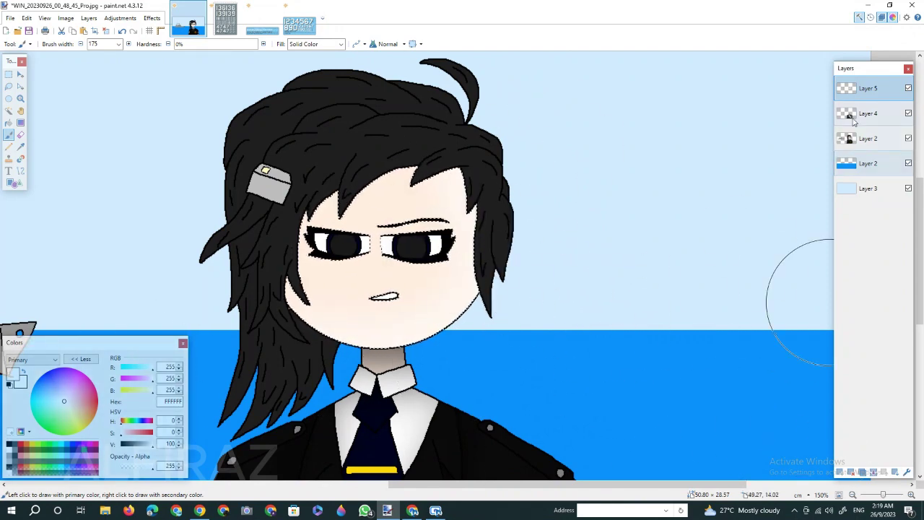
- Shade the face below the fringe and along the hair with the soft black brush on Layer 4, and deselect
left_click(854, 118)
scroll(288, 310, "down", 1)
left_click(10, 444)
scroll(225, 295, "up", 1)
mouse_move(228, 278)
left_mouse_down()
mouse_move(230, 219)
mouse_move(295, 146)
left_mouse_up()
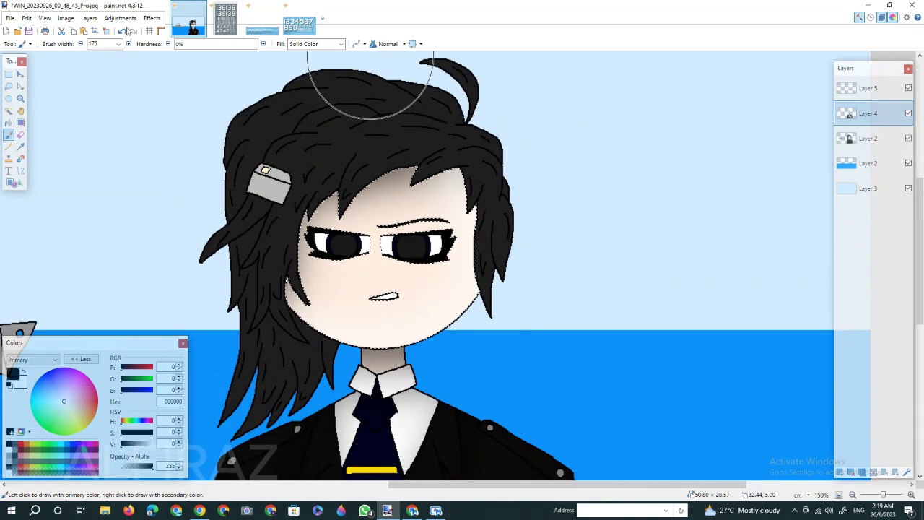
scroll(339, 195, "up", 2)
scroll(426, 154, "down", 2)
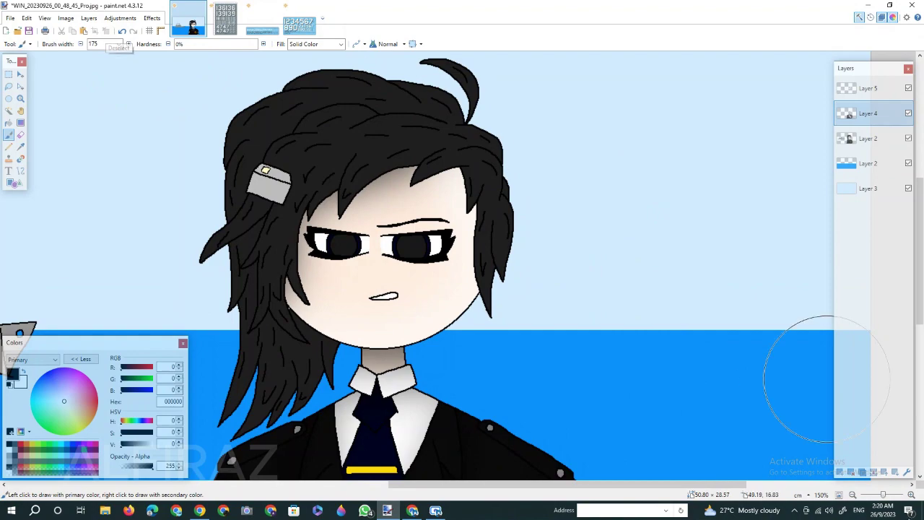
- Select the hair on the character layer and shade it with the soft black brush on Layer 4
key("ctrl+minus")
key("ctrl+minus")
left_click(868, 138)
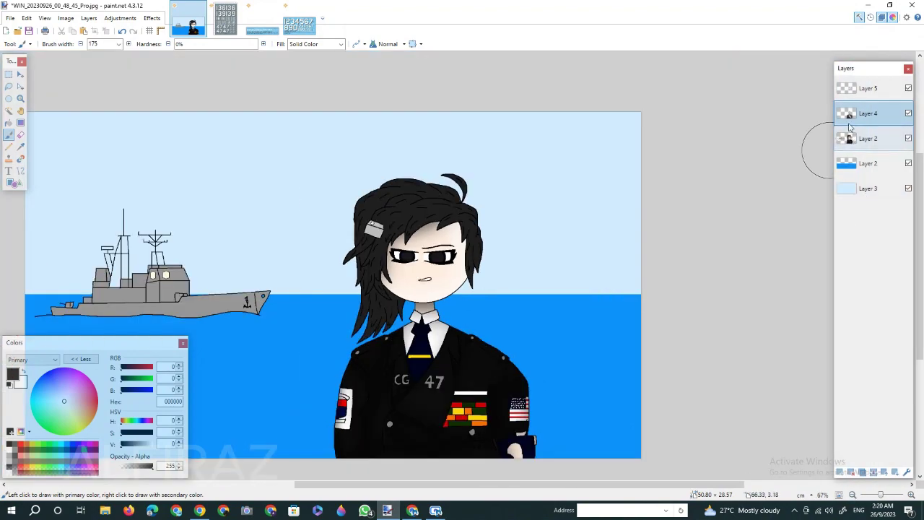
left_click(11, 118)
left_click(368, 256)
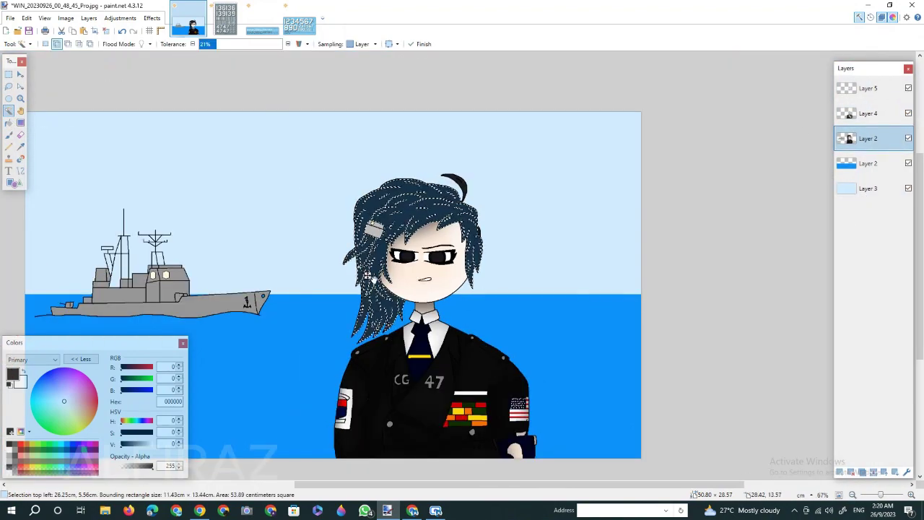
left_click(867, 113)
left_click(9, 135)
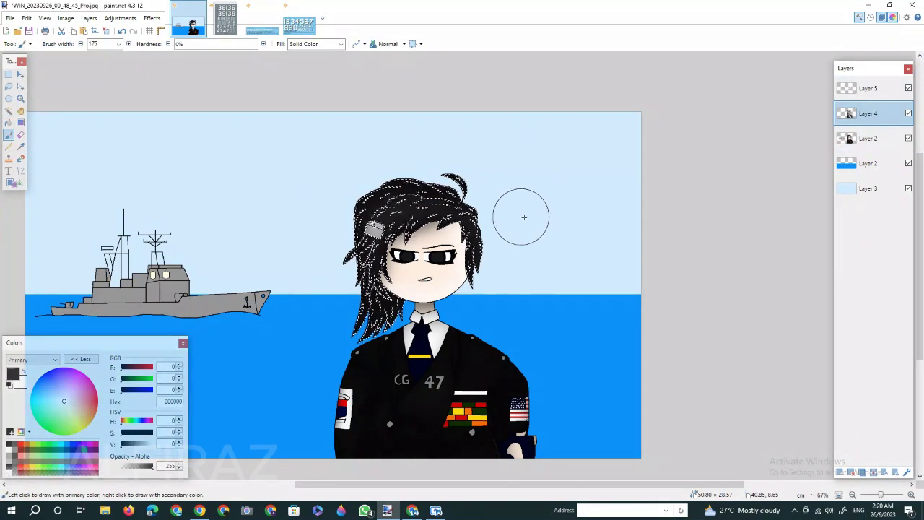
- Deepen the shading between the hair strands with a soft black brush of width 40 on Layer 4, and deselect
left_click(911, 495)
left_click(911, 494)
scroll(400, 293, "up", 2)
left_click(119, 44)
left_click(103, 65)
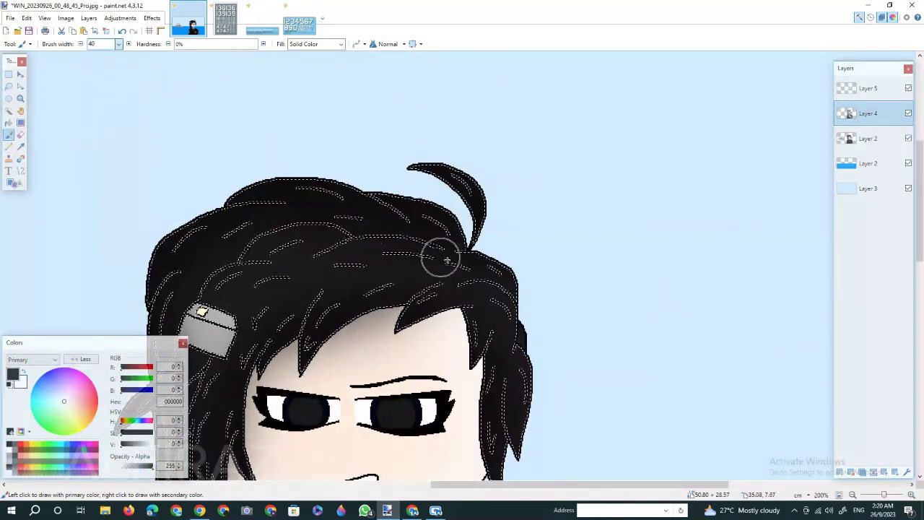
scroll(248, 235, "down", 3)
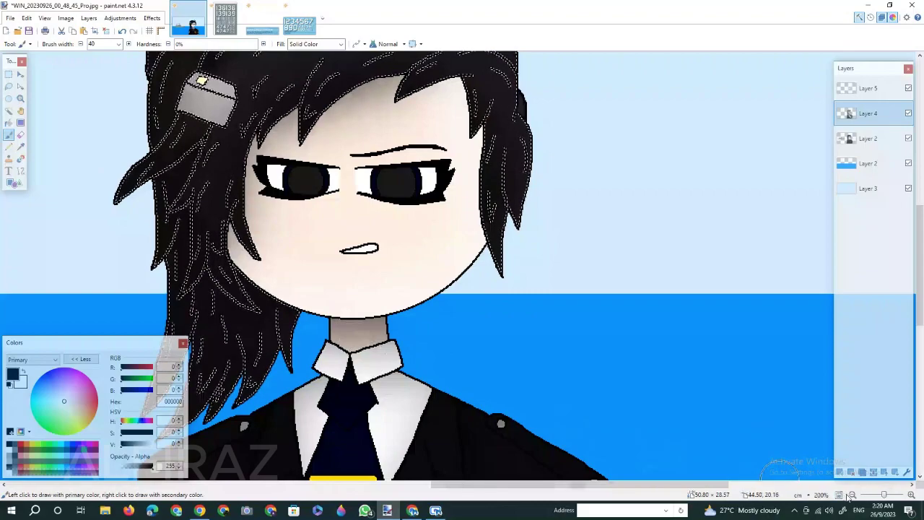
left_click(852, 494)
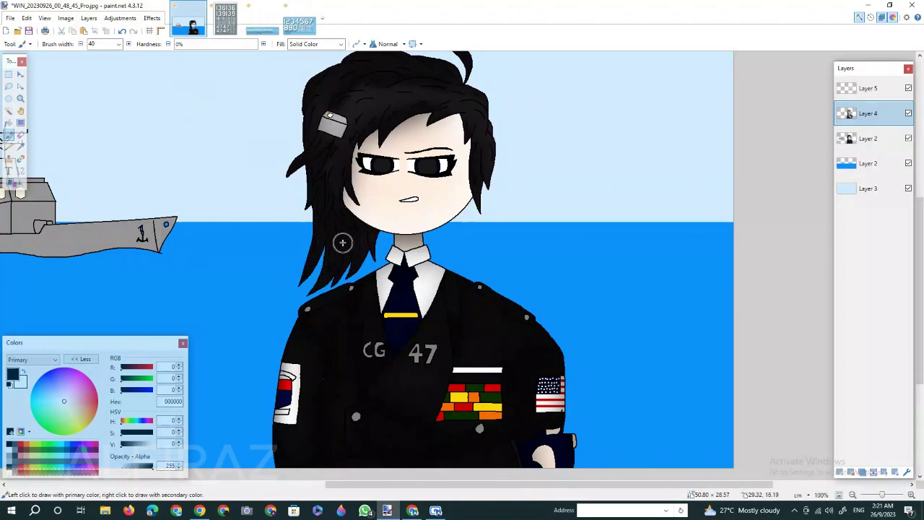
scroll(342, 243, "up", 2)
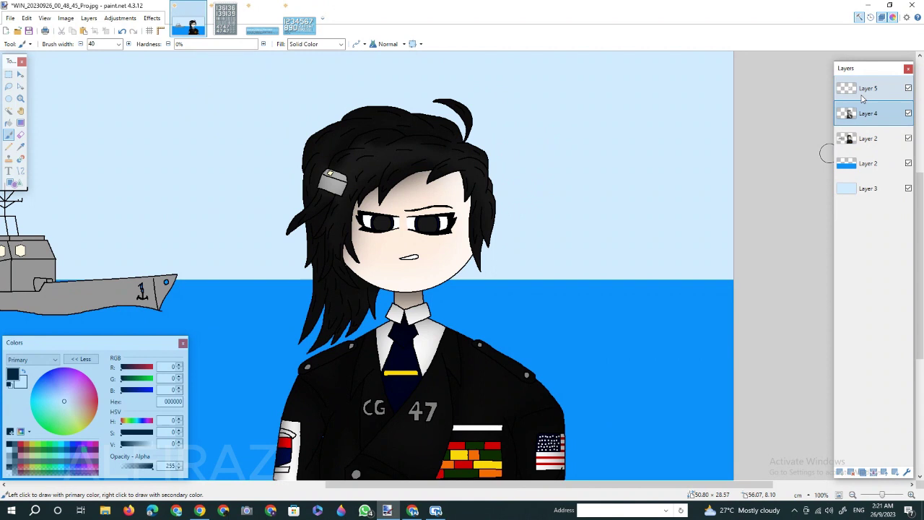
- Select the empty area surrounding the character and the warship on Layer 4
left_click(852, 494)
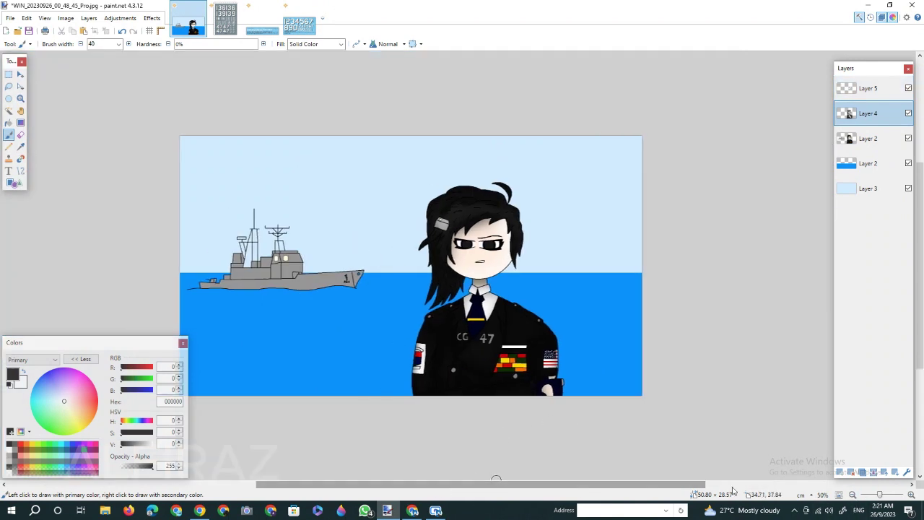
left_click(9, 110)
left_click(602, 256)
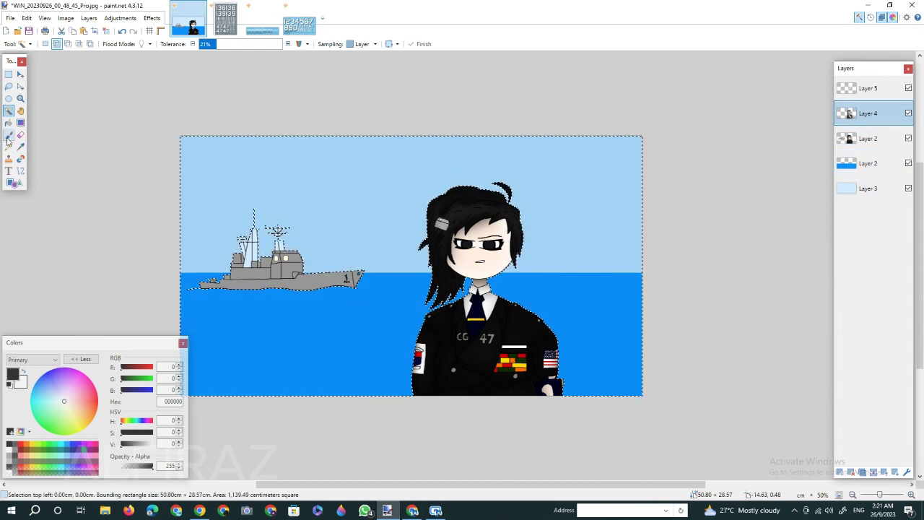
left_click(9, 136)
left_click(118, 44)
left_click(102, 219)
left_click_drag(425, 383, 289, 317)
key("ctrl+z")
left_click(118, 44)
left_click(105, 254)
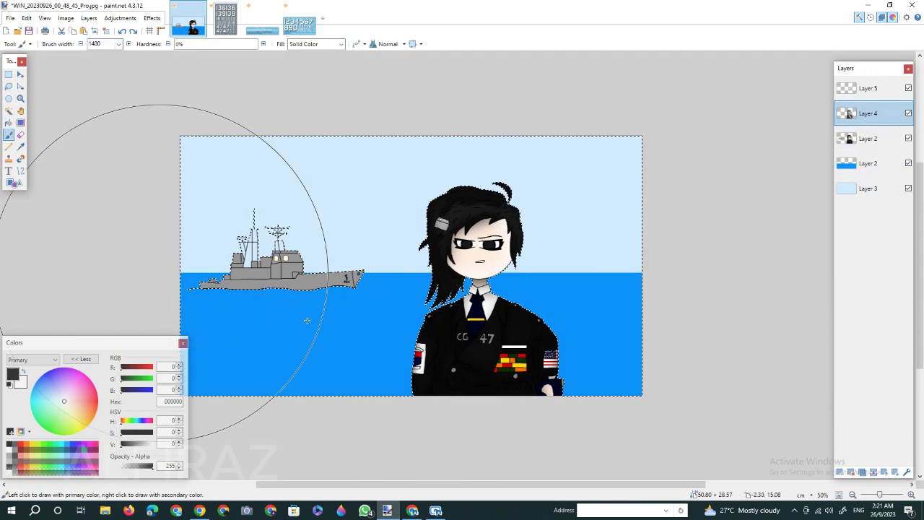
left_click(488, 289)
key("ctrl+z")
- Paint a soft black shadow around the character's outline with a brush of width 175 on Layer 4, and deselect
left_click(118, 44)
scroll(104, 130, "up", 5)
left_click(105, 131)
left_click(119, 44)
left_click(107, 186)
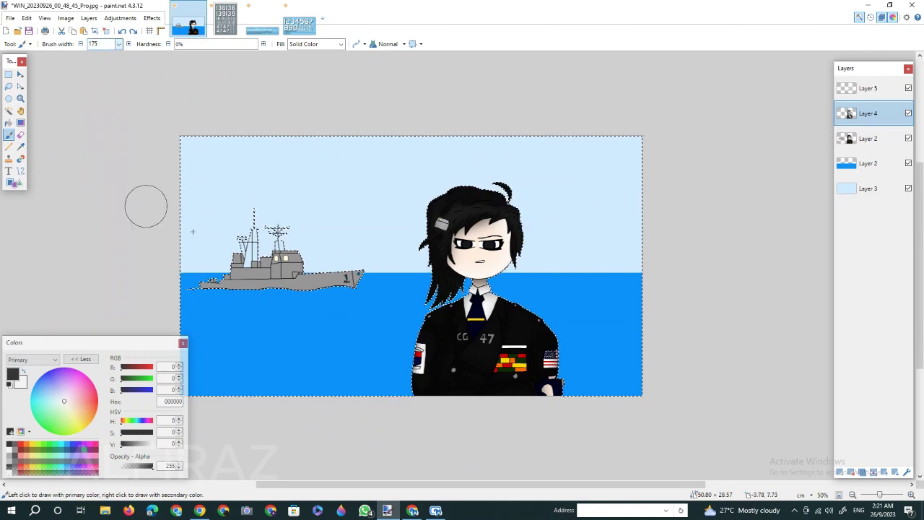
mouse_move(428, 396)
left_mouse_down()
mouse_move(454, 275)
mouse_move(435, 274)
mouse_move(437, 212)
mouse_move(483, 197)
mouse_move(516, 239)
mouse_move(497, 293)
mouse_move(544, 331)
mouse_move(547, 423)
left_mouse_up()
left_click(105, 31)
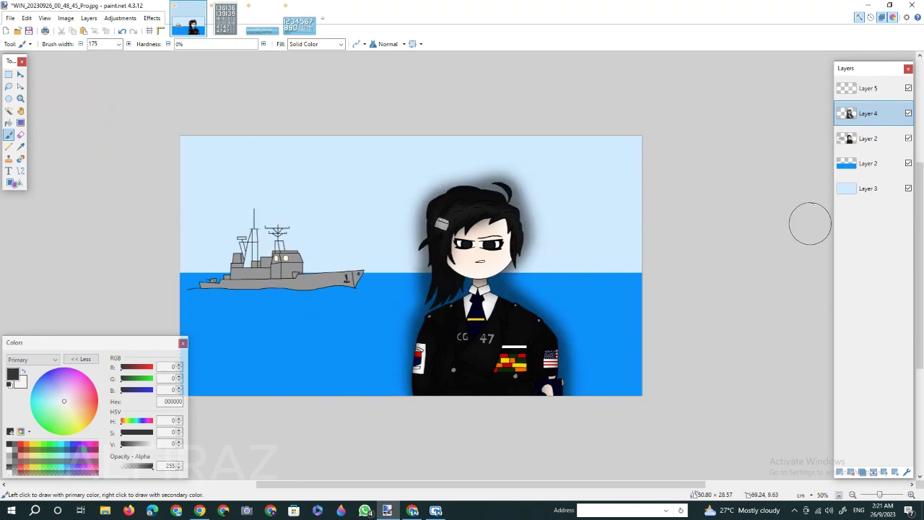
- Select the whole blue sea area on the sea layer
left_click(864, 140)
left_click(9, 110)
left_click_drag(572, 484, 489, 484)
scroll(457, 269, "up", 3)
left_click(868, 163)
scroll(505, 348, "down", 2)
left_click(505, 348)
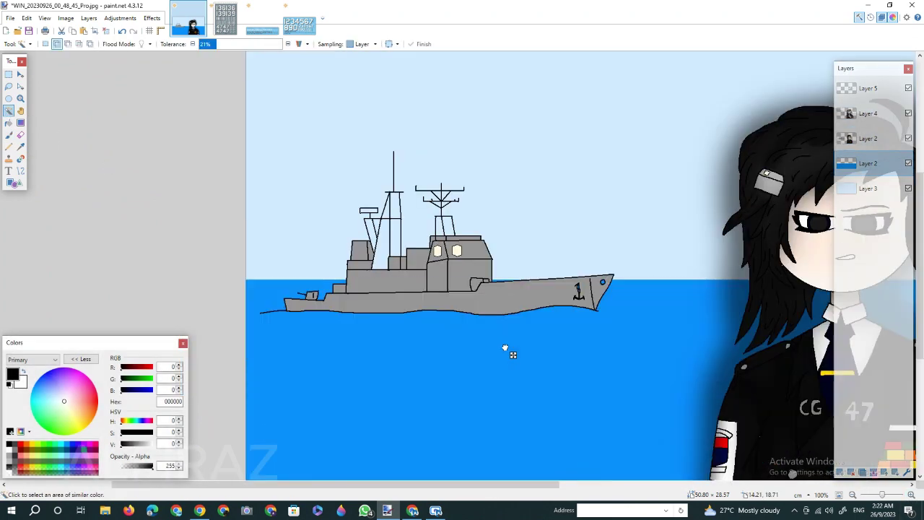
left_click(505, 348)
- Paint a light blue (6DC2FF) wake along the warship's waterline with a soft brush of width 40
scroll(505, 349, "down", 3)
key("b")
left_click(119, 45)
scroll(103, 130, "up", 10)
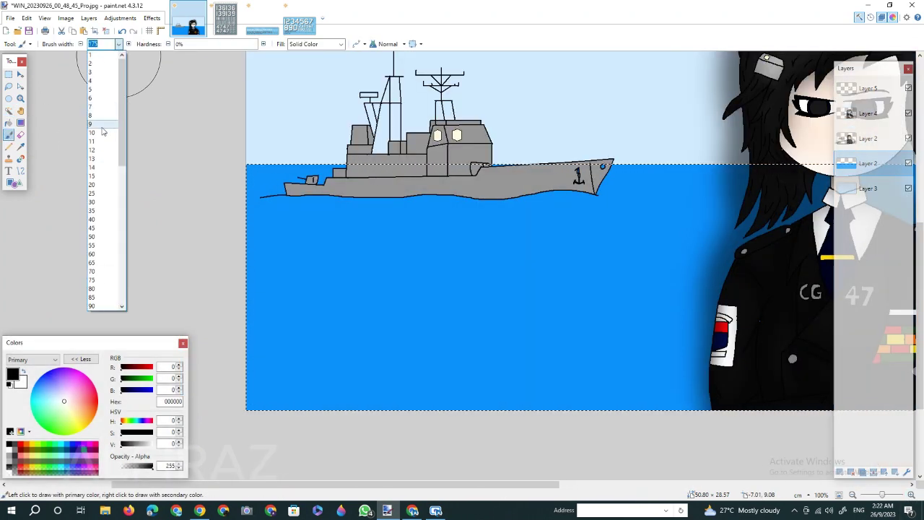
left_click(103, 130)
left_click(118, 45)
left_click(105, 143)
left_click(67, 445)
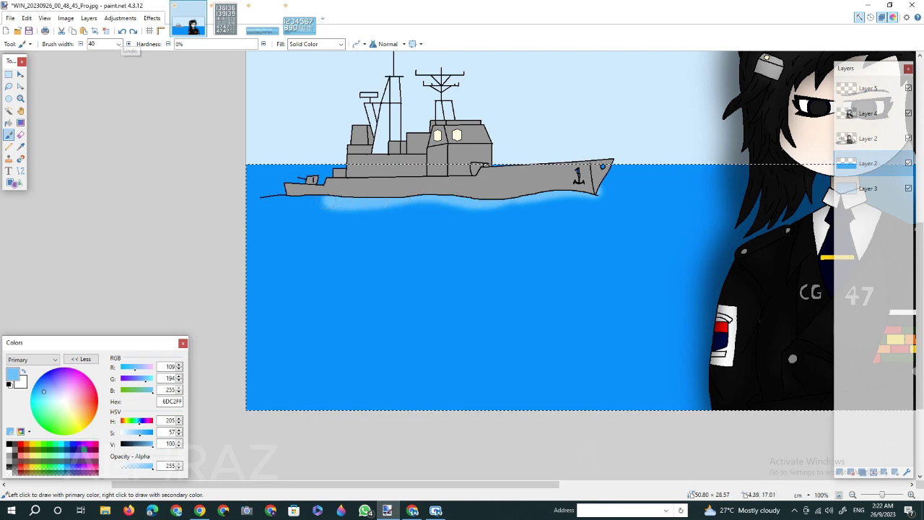
left_click_drag(405, 205, 298, 194)
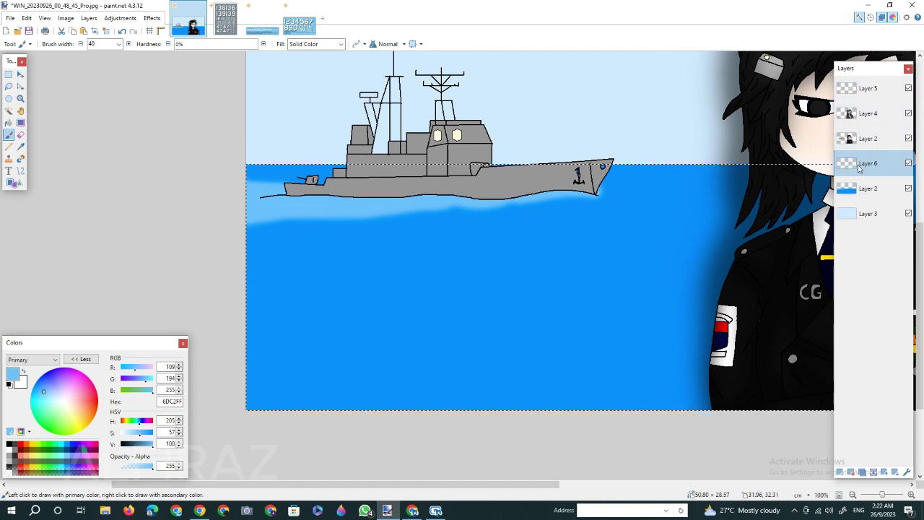
- Lower the opacity of Layer 6 and paint light blue spray over the lower part of the warship's hull
left_click(908, 473)
left_click(450, 283)
left_click(467, 300)
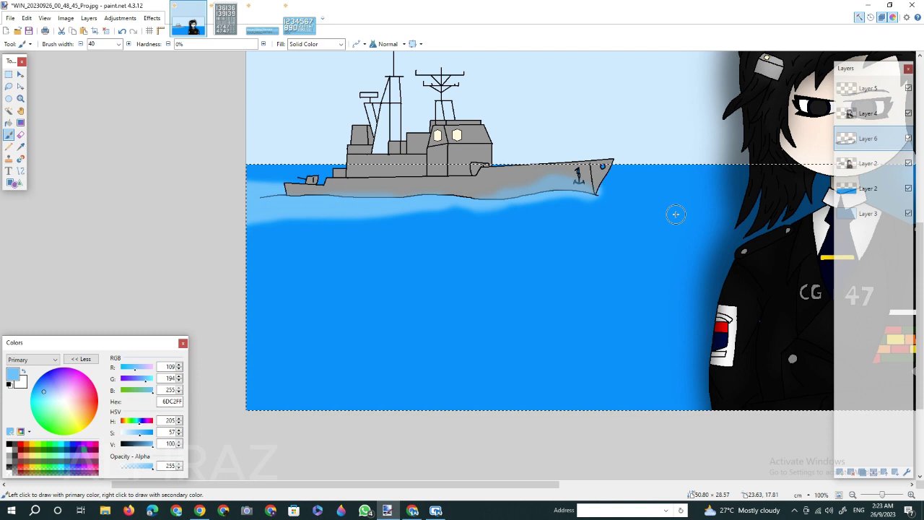
- Select the warship's hull on the character layer and shade it with a soft black brush of width 150 on Layer 4
scroll(675, 214, "up", 3)
left_click(9, 111)
left_click(868, 164)
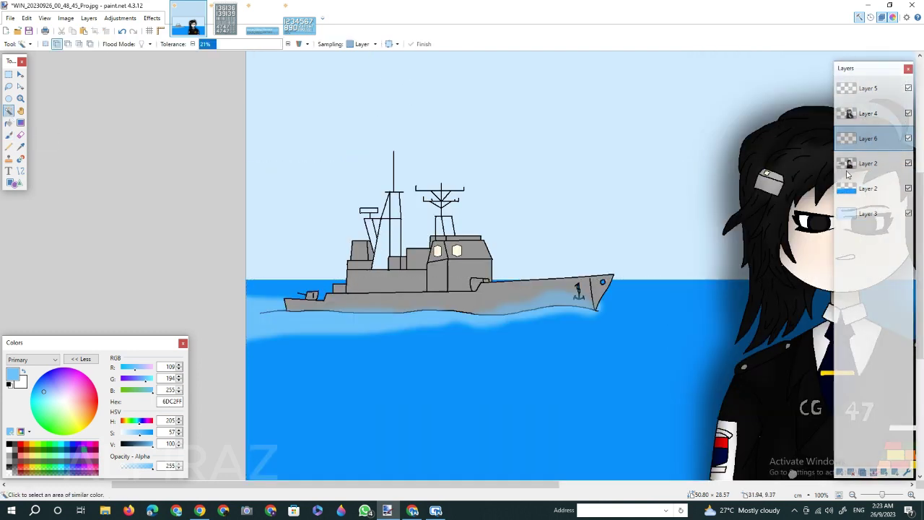
left_click(504, 310)
left_click(851, 112)
left_click(9, 135)
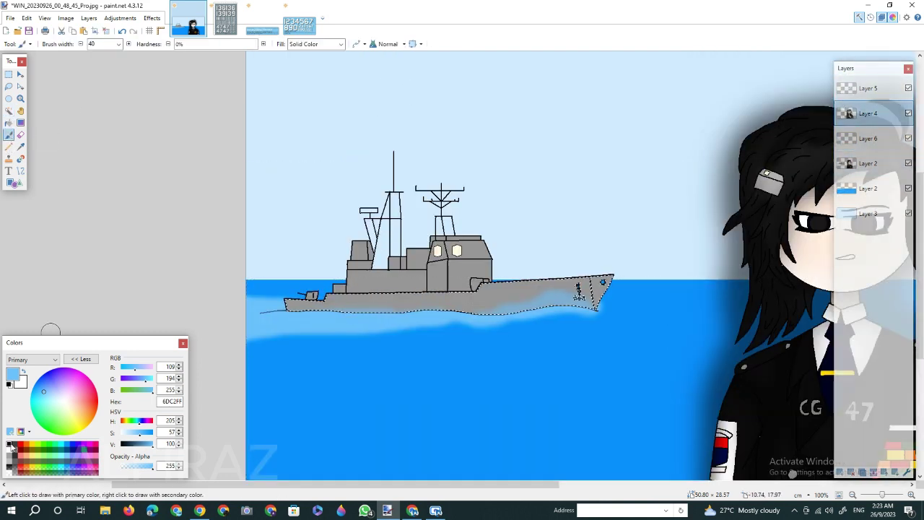
left_click(10, 444)
left_click(118, 44)
left_click(93, 176)
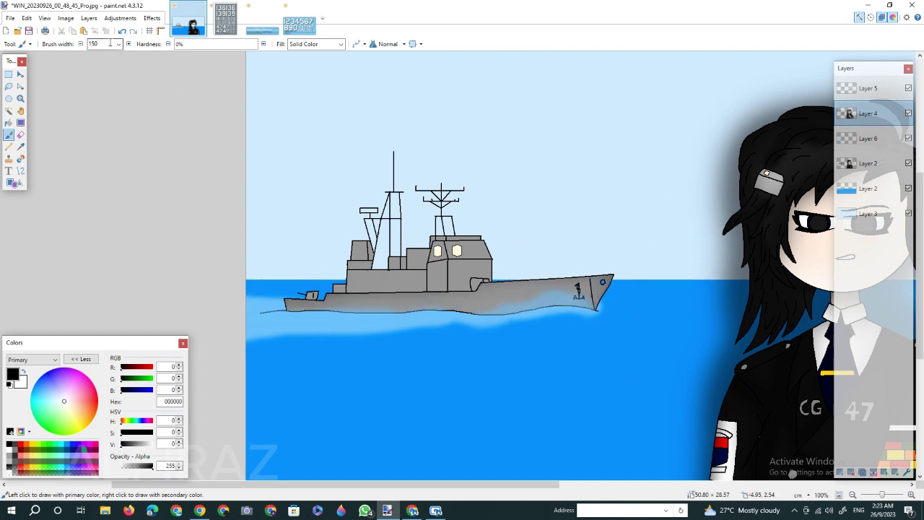
- Select the warship's bridge walls on the character layer, shade them with the soft black brush on Layer 4, and deselect
left_click(9, 111)
left_click(867, 163)
left_click(469, 248)
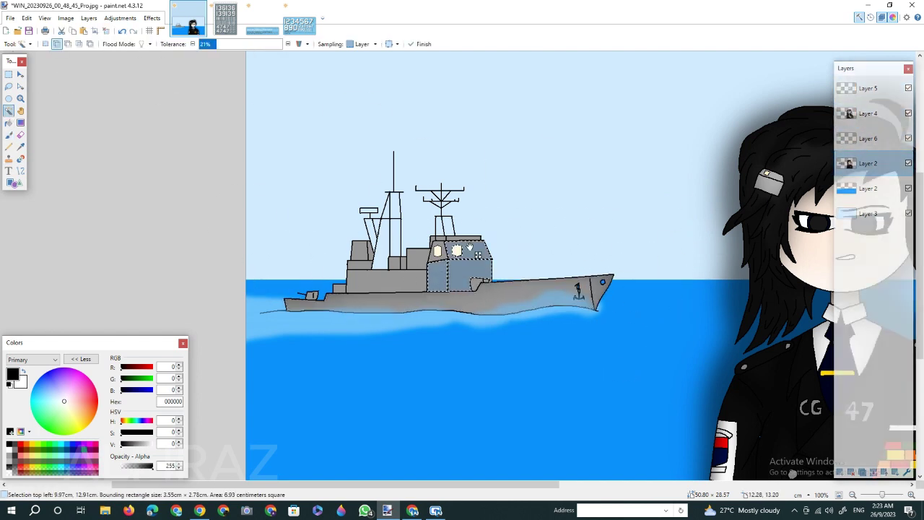
left_click(867, 113)
key("b")
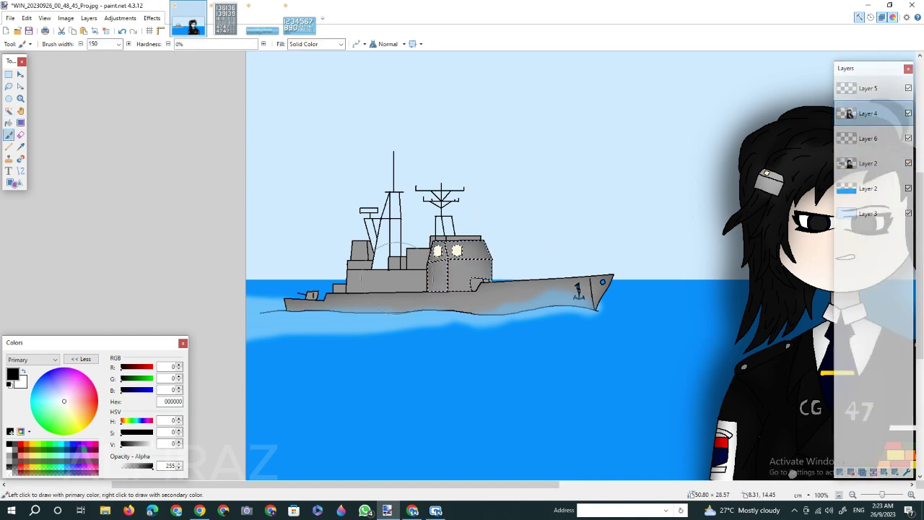
left_click(106, 31)
- Select the warship's aft superstructure blocks on the character layer, shade them with the soft black brush on Layer 4, and deselect
left_click(9, 111)
left_click(868, 138)
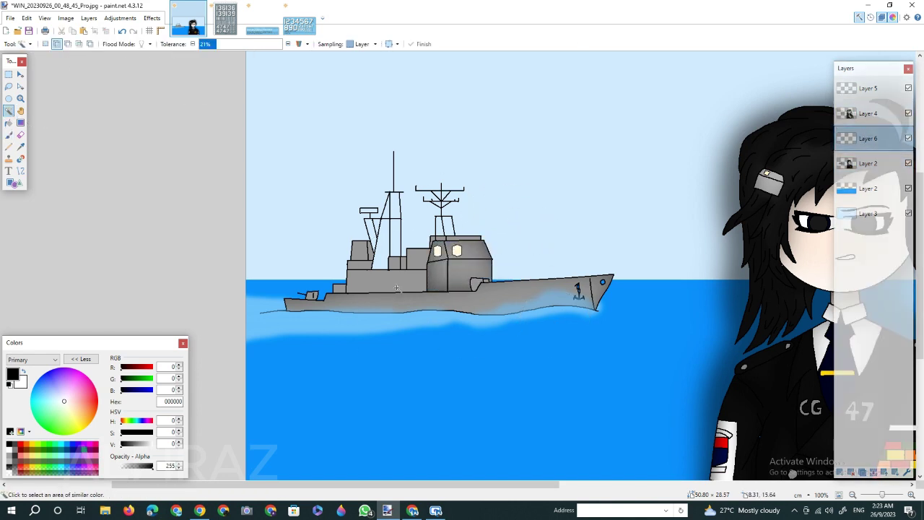
left_click(405, 290)
left_click(122, 31)
left_click(867, 113)
left_click(868, 163)
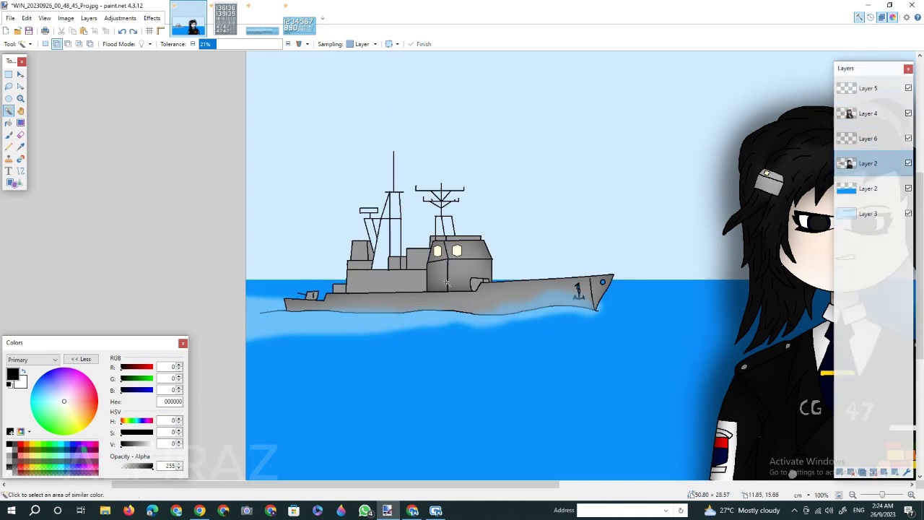
left_click(404, 272)
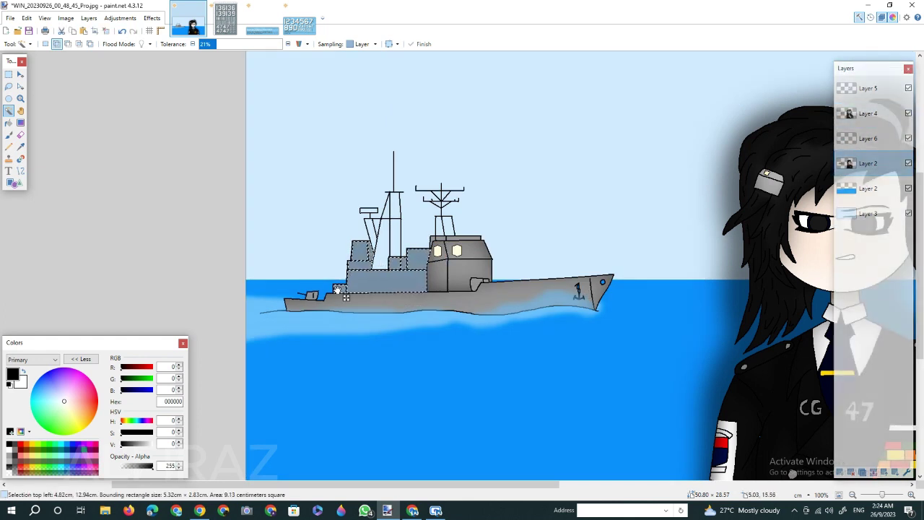
key("b")
left_click(867, 114)
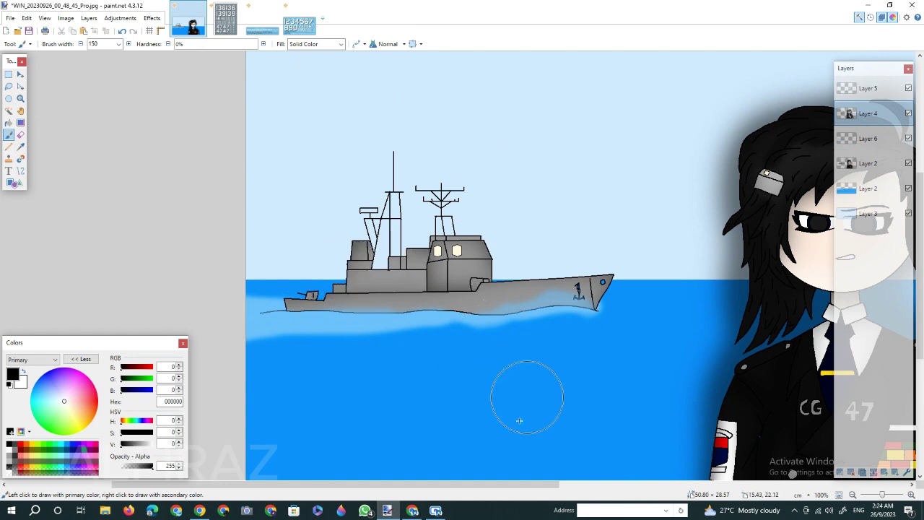
scroll(519, 387, "down", 2)
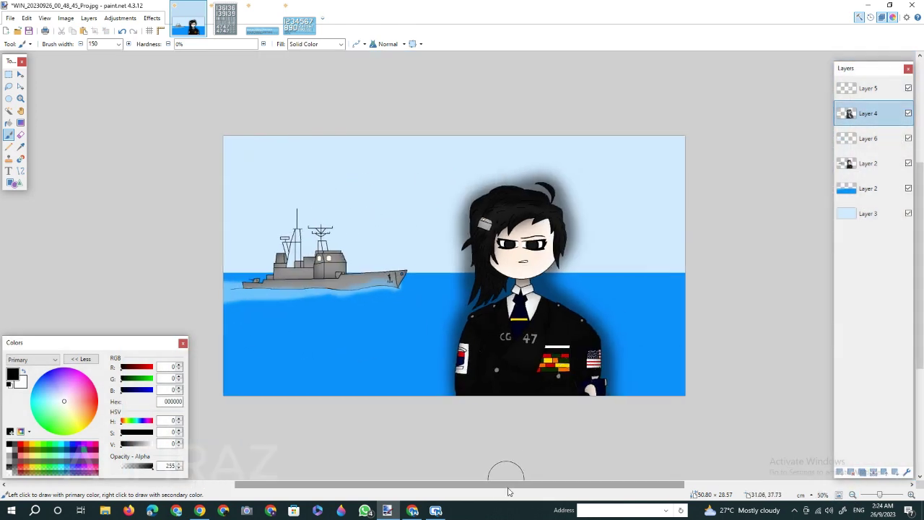
left_click_drag(510, 485, 531, 486)
left_click(872, 163)
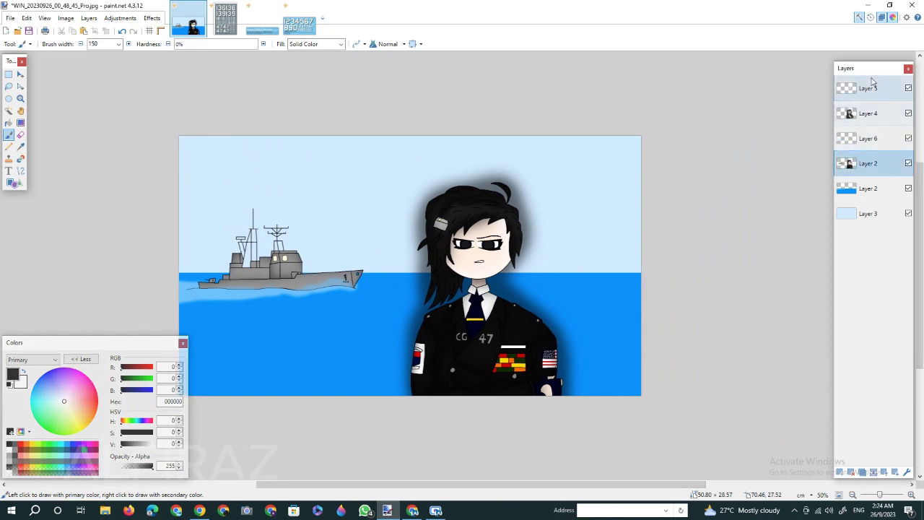
left_click(872, 124)
left_click_drag(182, 161, 214, 138)
left_click(122, 31)
- Add a new layer and move it to the top of the layer stack
left_click(840, 472)
left_click_drag(864, 122, 865, 90)
double_click(865, 90)
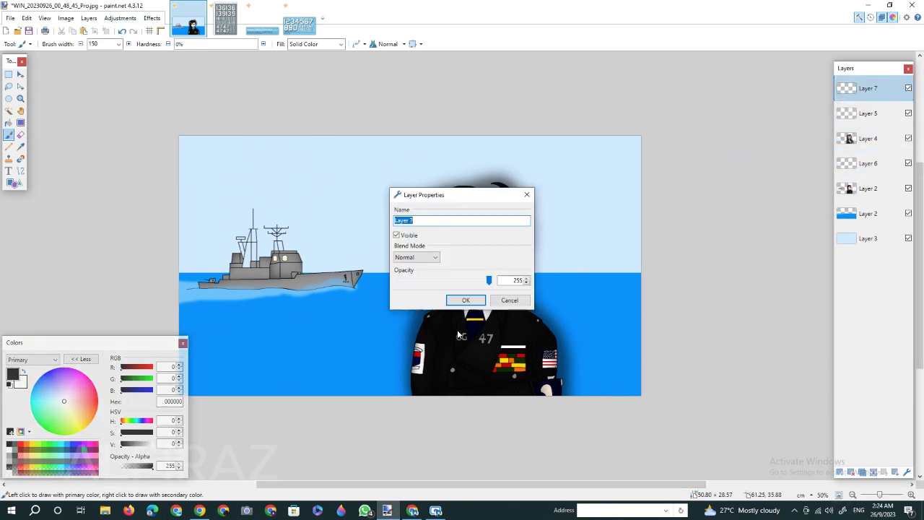
left_click(464, 300)
- Paint a dark vignette around the picture's edges on Layer 7 with a soft black brush of width 900
left_click(118, 44)
left_click(107, 217)
left_click_drag(137, 190, 252, 76)
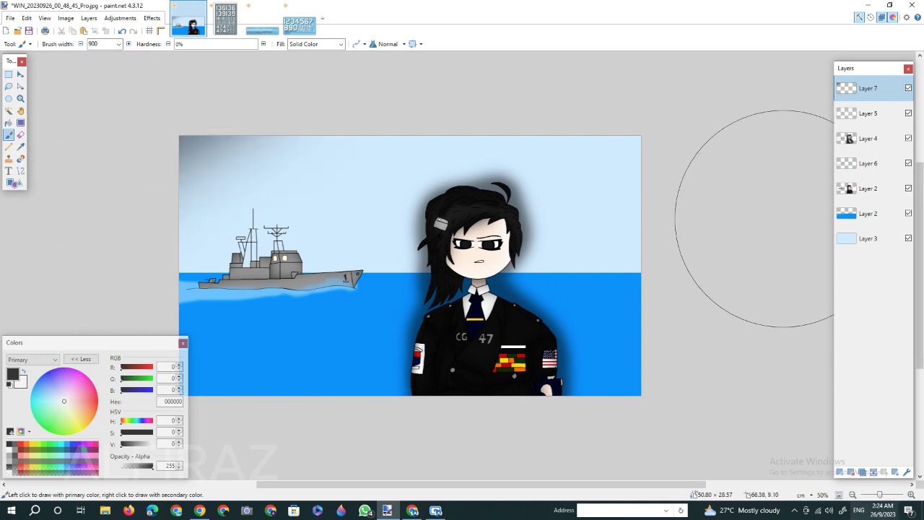
left_click(853, 494)
left_click(853, 495)
mouse_move(299, 169)
left_mouse_down()
mouse_move(512, 137)
mouse_move(580, 190)
left_mouse_up()
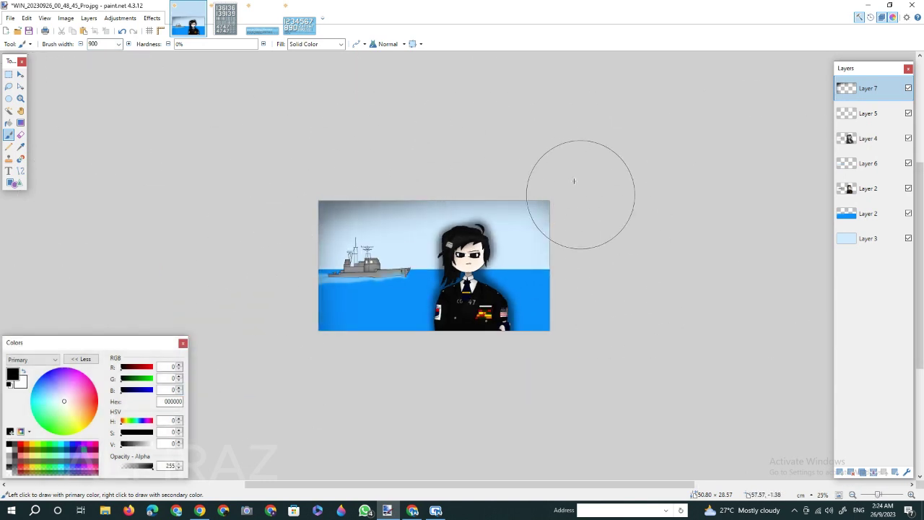
left_click_drag(270, 212, 276, 402)
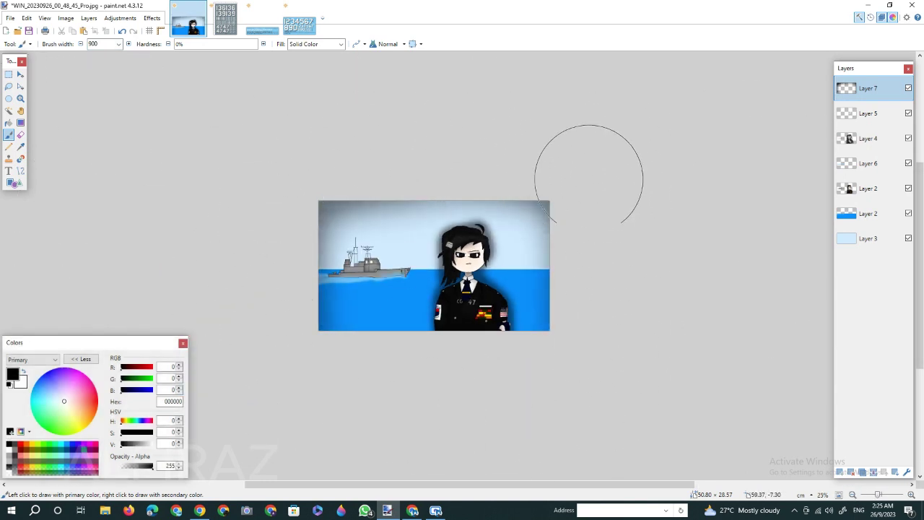
left_click_drag(590, 179, 615, 404)
left_click(911, 495)
left_click(911, 495)
left_click(911, 494)
scroll(766, 473, "down", 1)
left_click(853, 495)
left_click(852, 494)
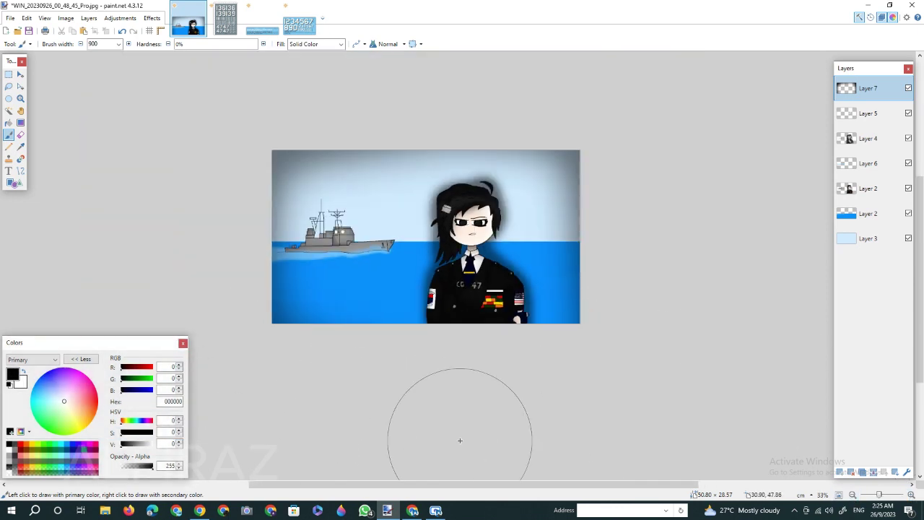
scroll(359, 267, "up", 1)
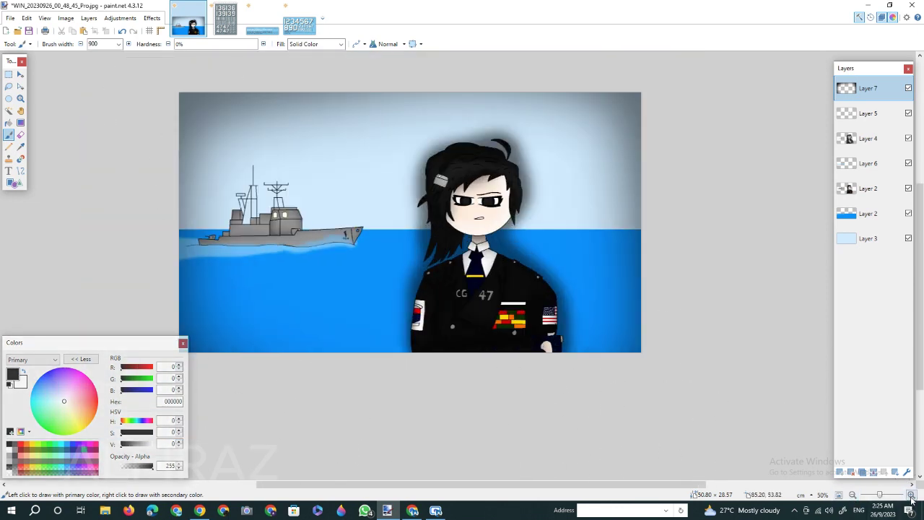
- Switch to the grey number-decal image and select a large white 4 with its black shadow using the Magic Wand at 25% tolerance
left_click(867, 189)
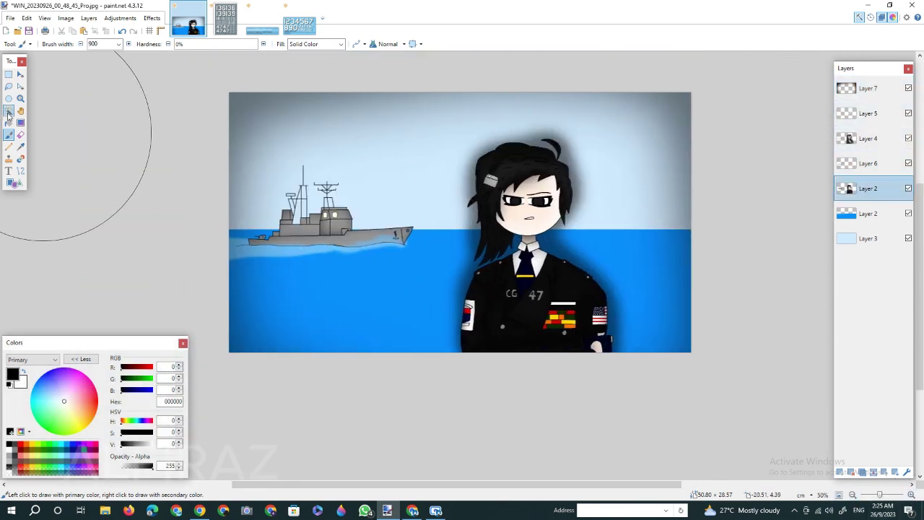
left_click(9, 111)
left_click(226, 20)
scroll(395, 241, "down", 2)
left_click(229, 206)
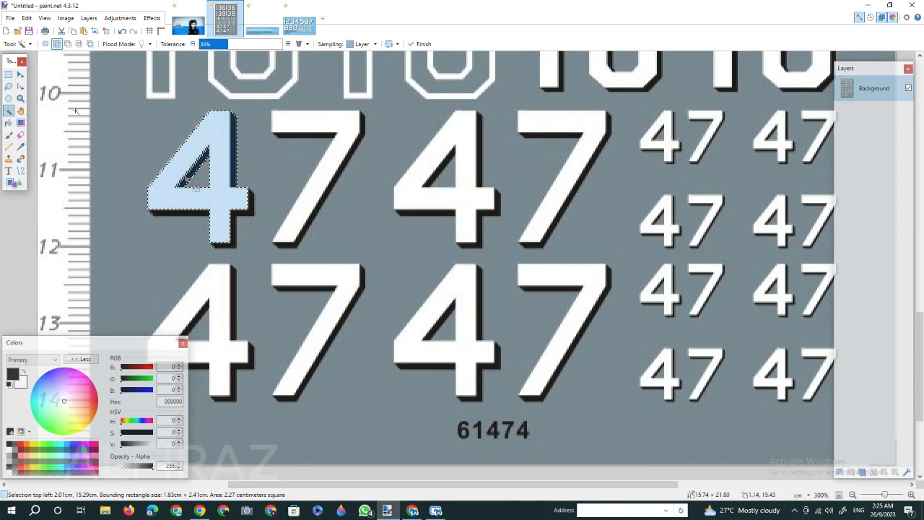
key("s")
key("s")
key("s")
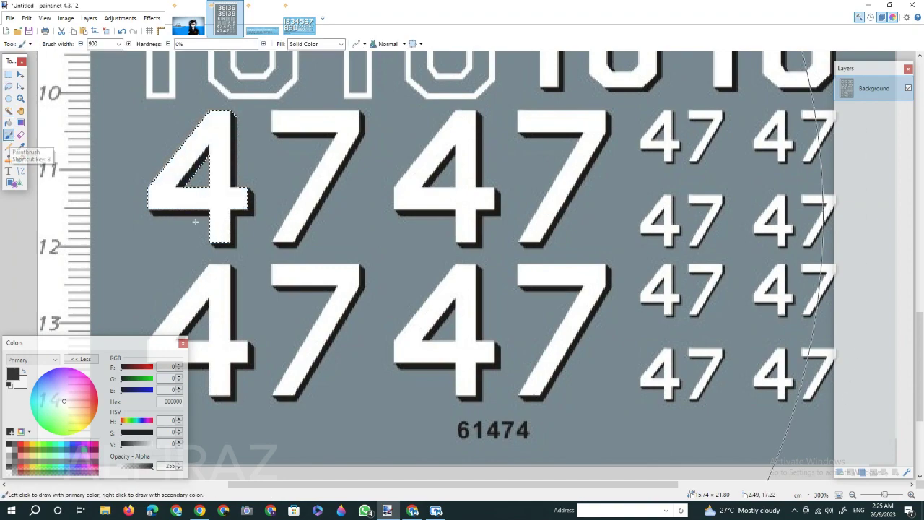
left_click(221, 44)
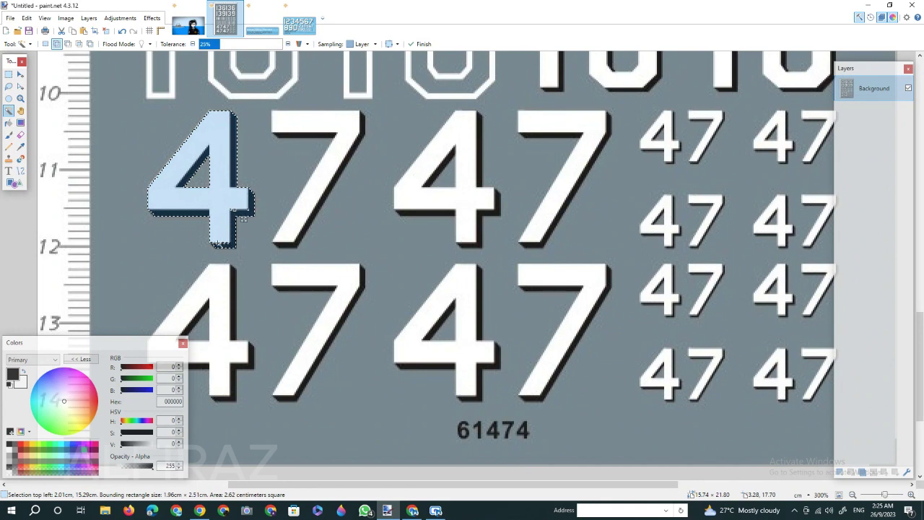
- Add the adjacent large 7 and its black shadow to the selection and copy the number 47
left_click(7, 111)
left_click(313, 128, "ctrl")
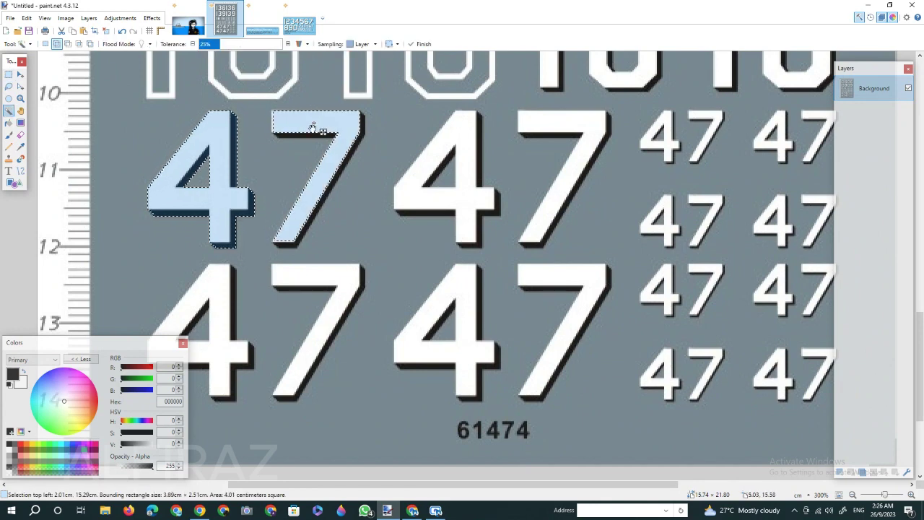
left_click(364, 148, "ctrl")
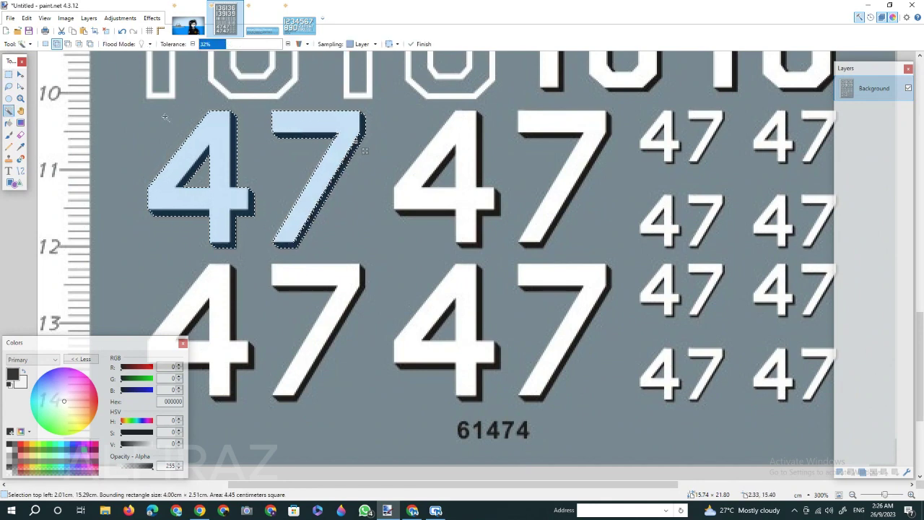
mouse_move(228, 49)
left_mouse_down()
mouse_move(241, 45)
mouse_move(225, 46)
left_mouse_up()
left_click(9, 87)
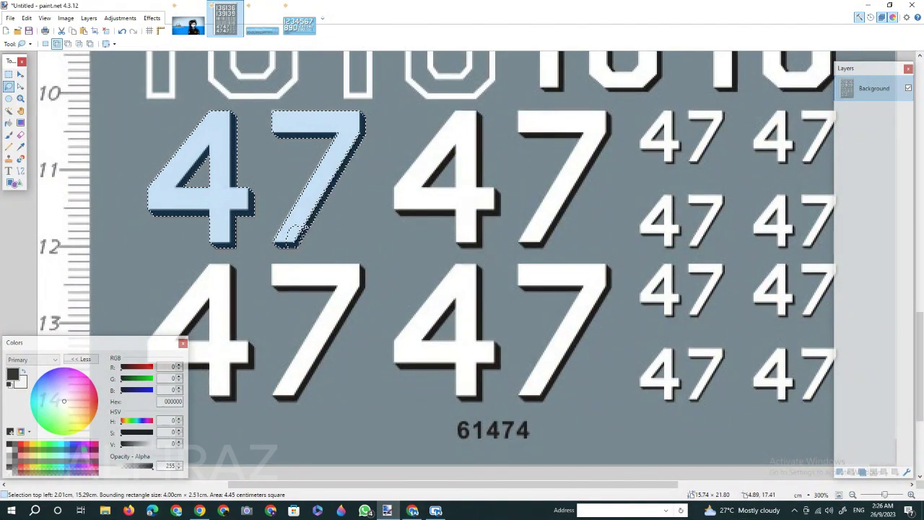
left_click(72, 31)
- Return to the warship drawing, paste the copied 47 onto the character layer, and move it over the ship's bow
left_click(188, 25)
left_click(911, 494)
left_click(911, 495)
left_click_drag(480, 486, 331, 487)
left_click(910, 494)
left_click(910, 495)
left_click(910, 495)
left_click(84, 31)
left_click_drag(167, 279, 449, 251)
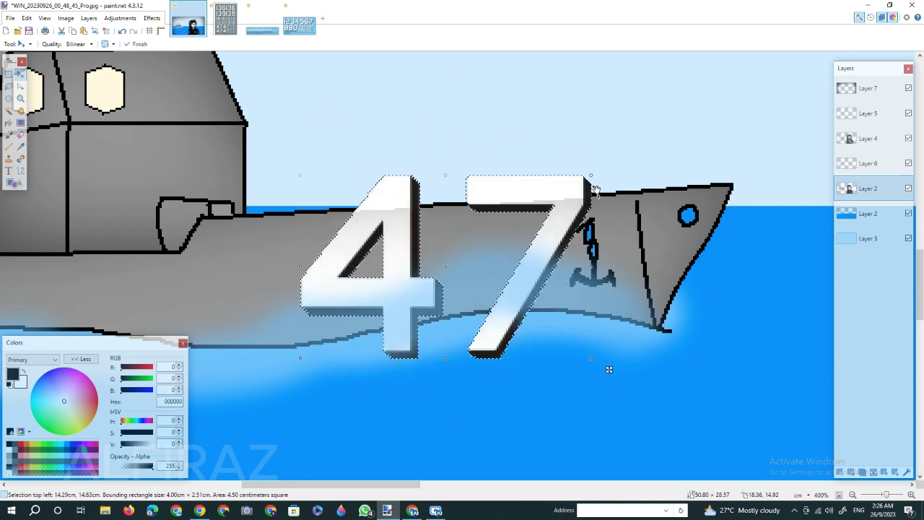
- Scale the pasted 47 down to fit the hull, place it beside the anchor on the bow, and deselect
left_click_drag(593, 175, 360, 322)
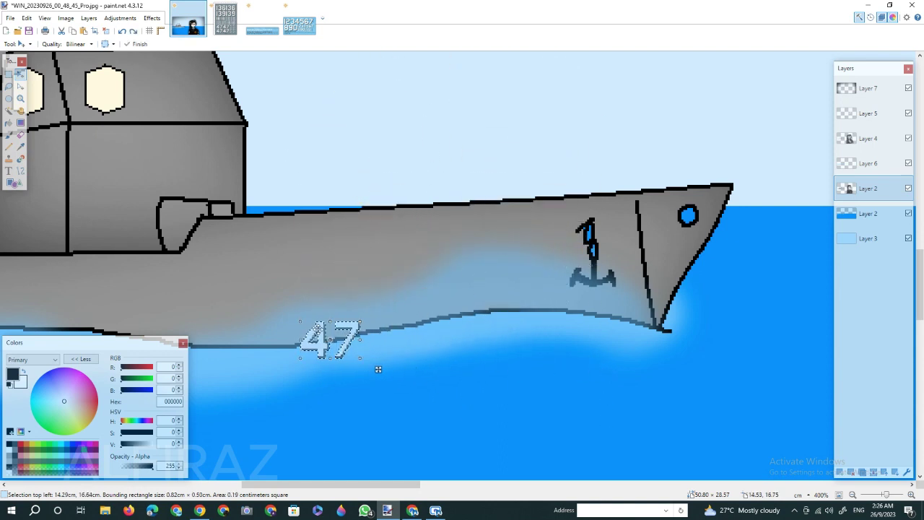
left_click_drag(377, 369, 558, 283)
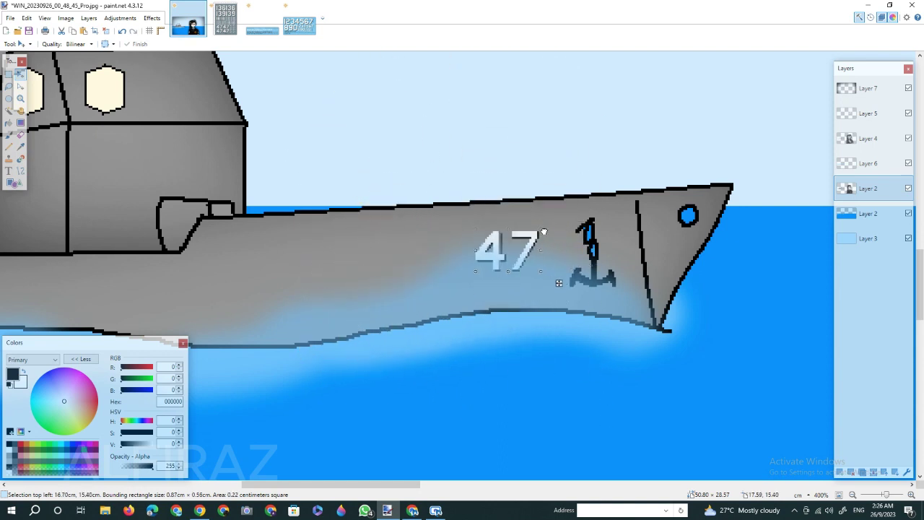
left_click_drag(543, 231, 553, 226)
left_click(106, 31)
key("ctrl+0")
left_click_drag(470, 486, 533, 485)
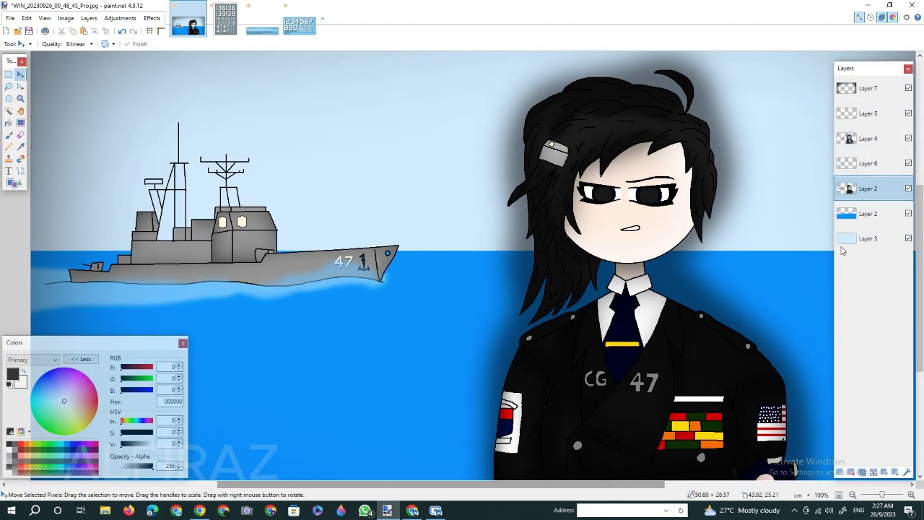
- Handwrite "USS" in the sky above the warship on the character layer with a black brush of width 5
left_click(9, 135)
left_click(118, 44)
left_click(99, 90)
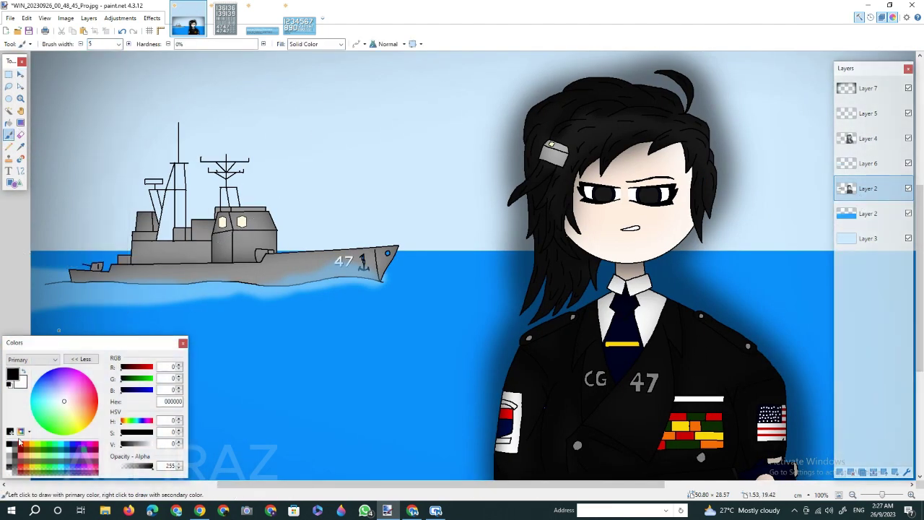
scroll(459, 266, "up", 3)
scroll(359, 301, "up", 5)
scroll(439, 325, "down", 1)
scroll(439, 326, "left", 1)
scroll(439, 325, "up", 2)
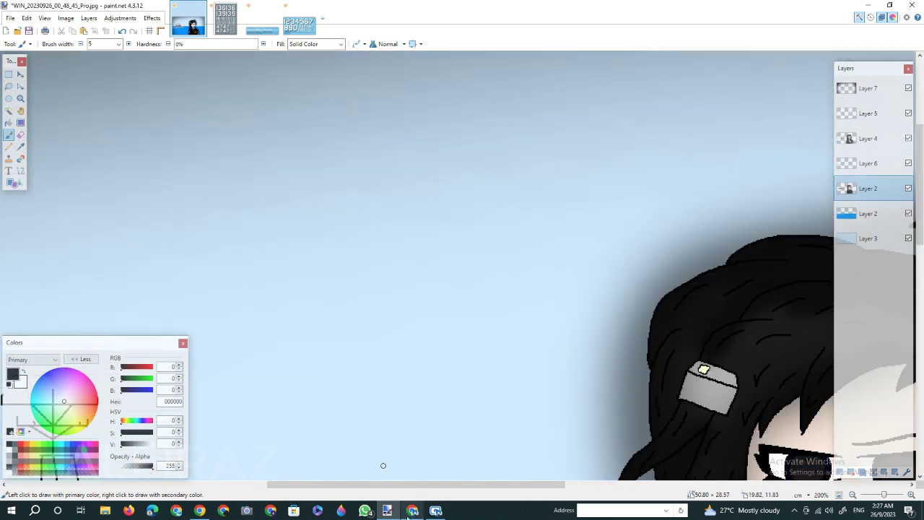
left_click_drag(390, 486, 238, 488)
scroll(169, 217, "up", 2)
scroll(154, 153, "down", 1)
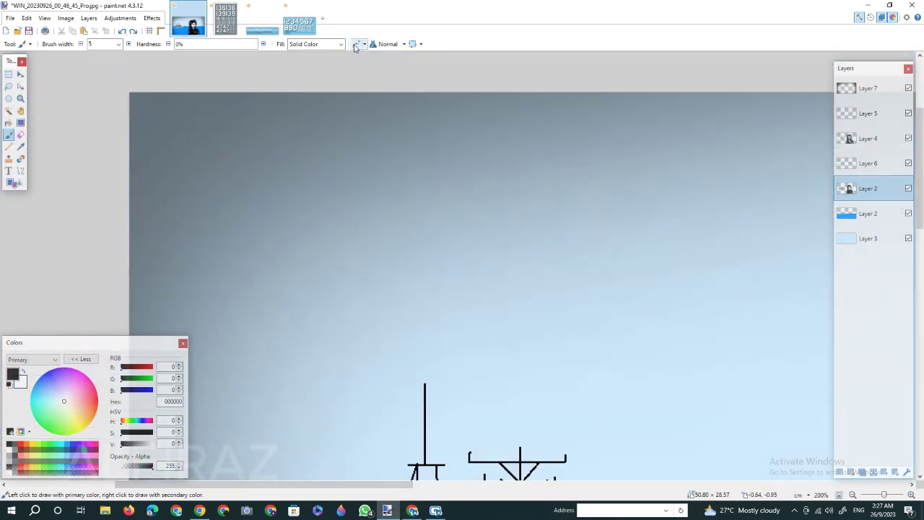
scroll(433, 181, "left", 2)
scroll(457, 262, "up", 1, "ctrl")
mouse_move(177, 124)
left_mouse_down()
mouse_move(201, 244)
mouse_move(257, 142)
mouse_move(264, 235)
left_mouse_up()
left_click_drag(381, 121, 283, 252)
mouse_move(475, 128)
left_mouse_down()
mouse_move(422, 216)
mouse_move(377, 249)
left_mouse_up()
- Handwrite the letters "Ticonde" in black in the sky following USS
scroll(339, 188, "right", 4)
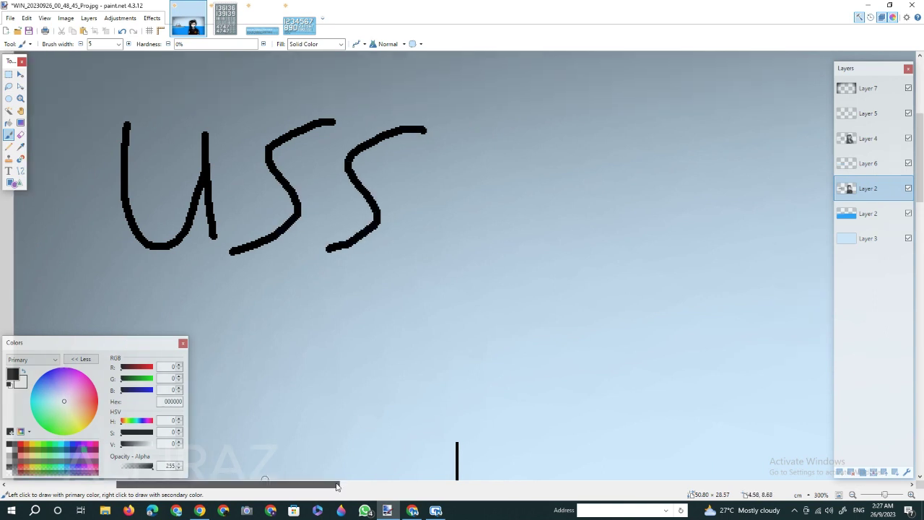
left_click_drag(301, 128, 302, 214)
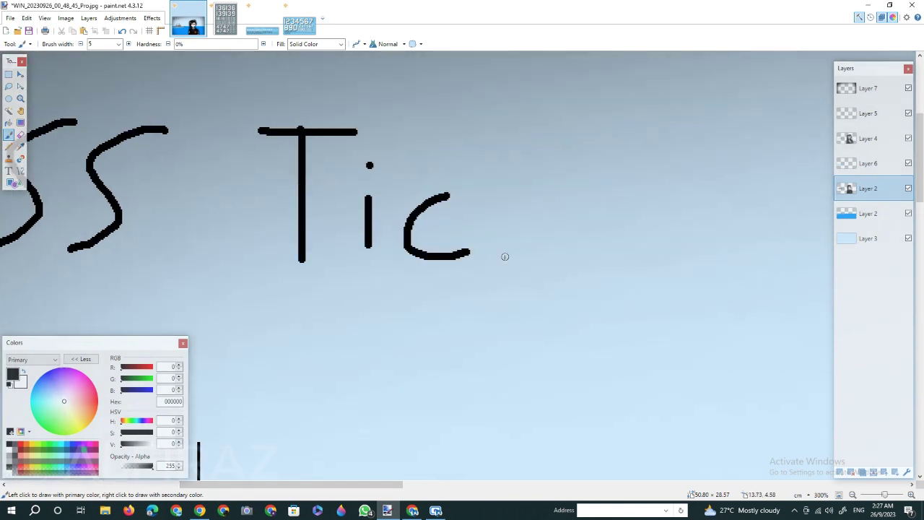
left_click_drag(516, 199, 514, 203)
scroll(319, 225, "right", 3)
left_click_drag(330, 196, 348, 205)
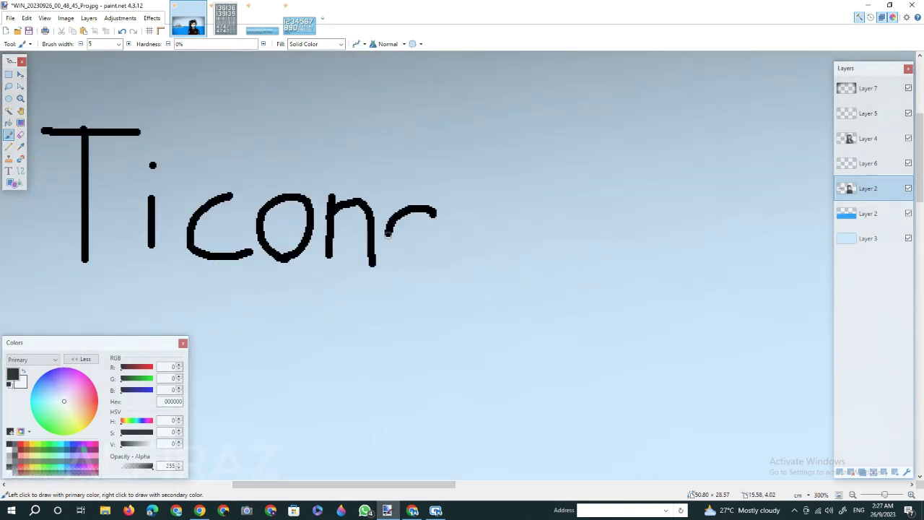
left_click_drag(388, 233, 438, 170)
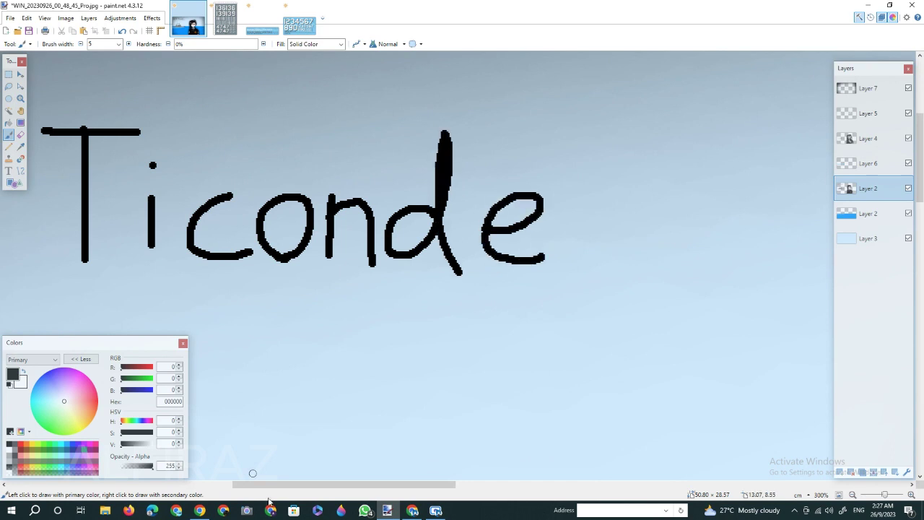
- Handwrite the letters "roga" in black to complete the word Ticonderoga, redoing misdrawn strokes
scroll(260, 484, "right", 4)
left_click_drag(286, 198, 285, 255)
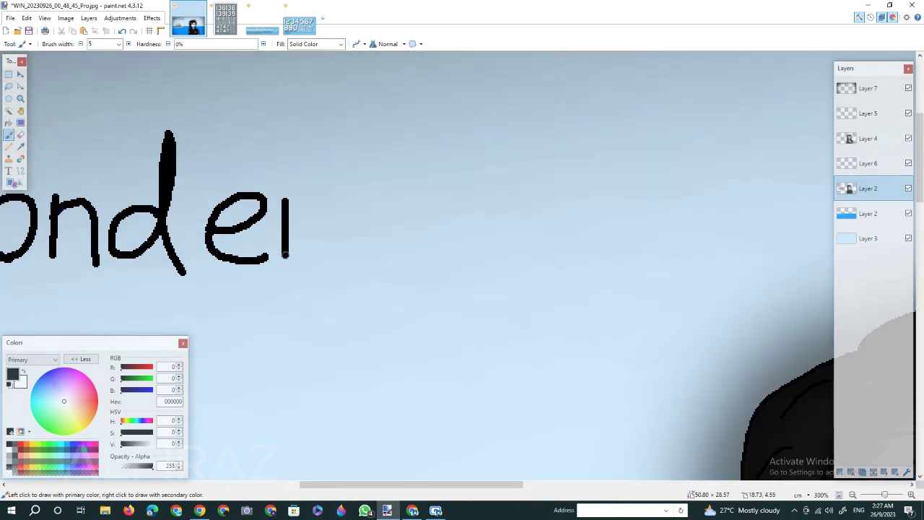
left_click(124, 32)
left_click_drag(397, 196, 376, 197)
left_click_drag(482, 203, 478, 225)
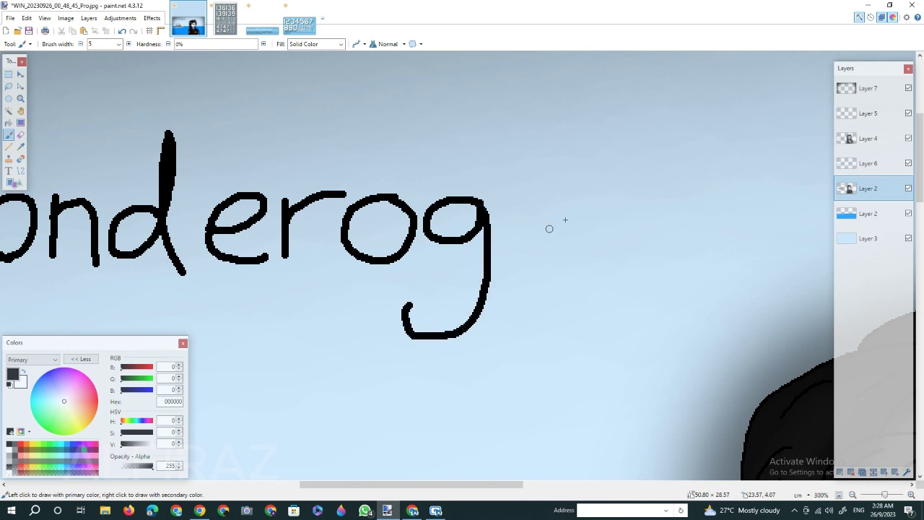
left_click_drag(569, 203, 587, 243)
key("ctrl+z")
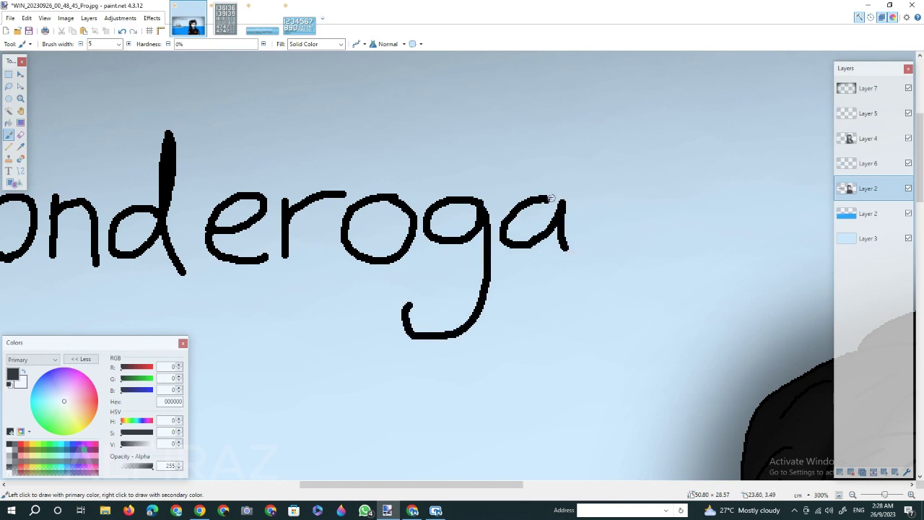
left_click_drag(551, 198, 561, 203)
- Review the handwritten title over the whole picture and undo the strokes of the word Ticonderoga
scroll(456, 269, "down", 3)
scroll(457, 269, "down", 2)
left_click_drag(421, 484, 372, 485)
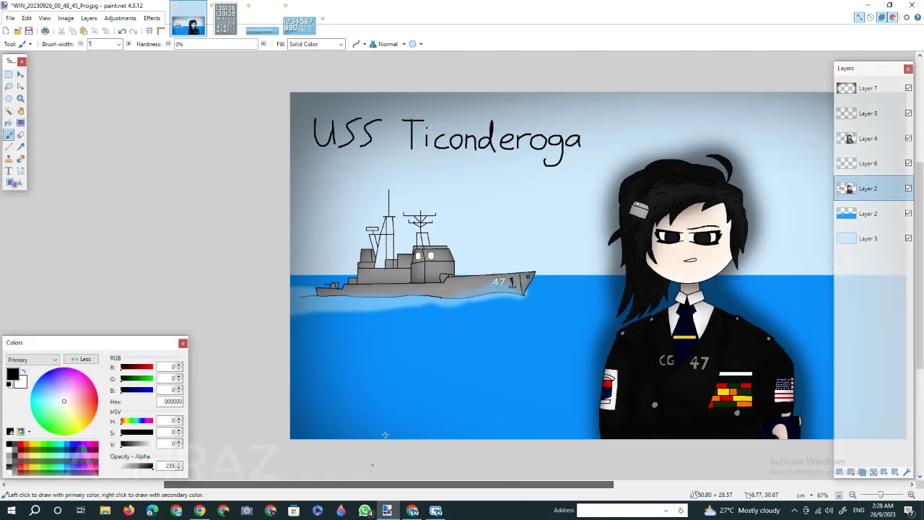
scroll(385, 434, "up", 3)
left_click(911, 495)
left_click(911, 495)
left_click(122, 31)
left_click(121, 31)
left_click(121, 31)
left_click(121, 31)
left_click(122, 31)
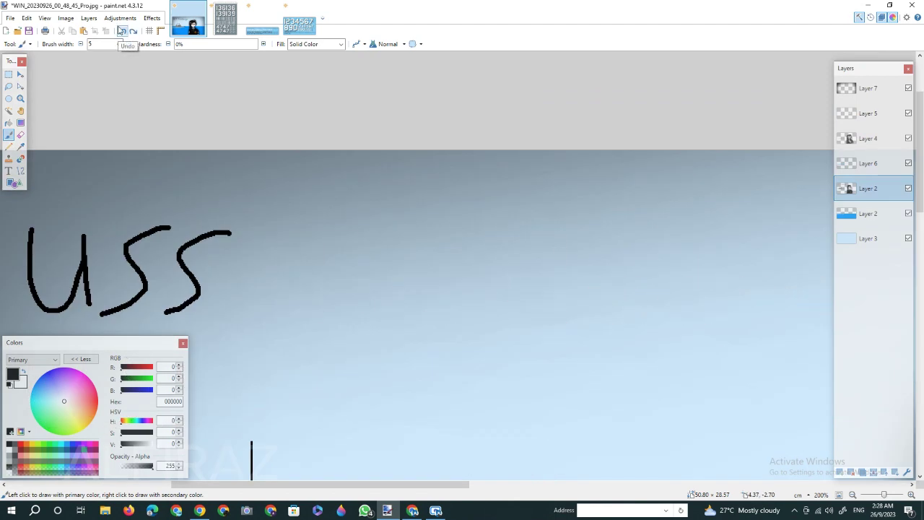
- Undo the old USS strokes and handwrite USS in black again near the upper-left corner of the sky
left_click(121, 31)
left_click(121, 31)
left_click(122, 31)
left_click_drag(347, 485, 257, 484)
left_click(911, 495)
left_click(911, 495)
scroll(328, 144, "up", 1)
mouse_move(108, 179)
left_mouse_down()
mouse_move(140, 330)
mouse_move(207, 247)
left_mouse_up()
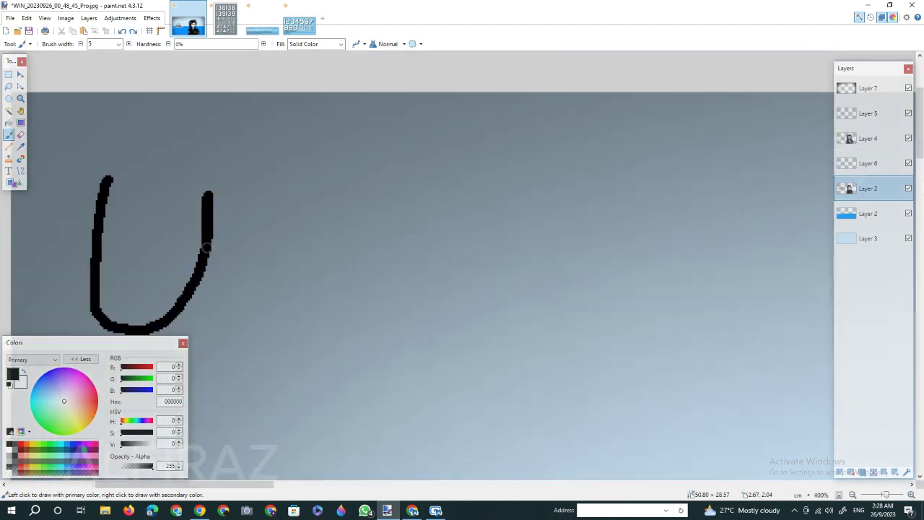
left_click_drag(271, 208, 250, 317)
mouse_move(416, 190)
left_mouse_down()
mouse_move(393, 192)
mouse_move(350, 325)
left_mouse_up()
- Handwrite the letters "Ticon" in black in the sky following USS, redoing the misdrawn n
left_click_drag(185, 484, 233, 484)
left_click_drag(287, 188, 287, 331)
left_click_drag(239, 187, 335, 188)
left_click(337, 231)
mouse_move(418, 257)
left_mouse_down()
mouse_move(434, 323)
mouse_move(477, 324)
left_mouse_up()
left_click_drag(270, 485, 312, 484)
mouse_move(319, 258)
left_mouse_down()
mouse_move(318, 311)
mouse_move(392, 312)
left_mouse_up()
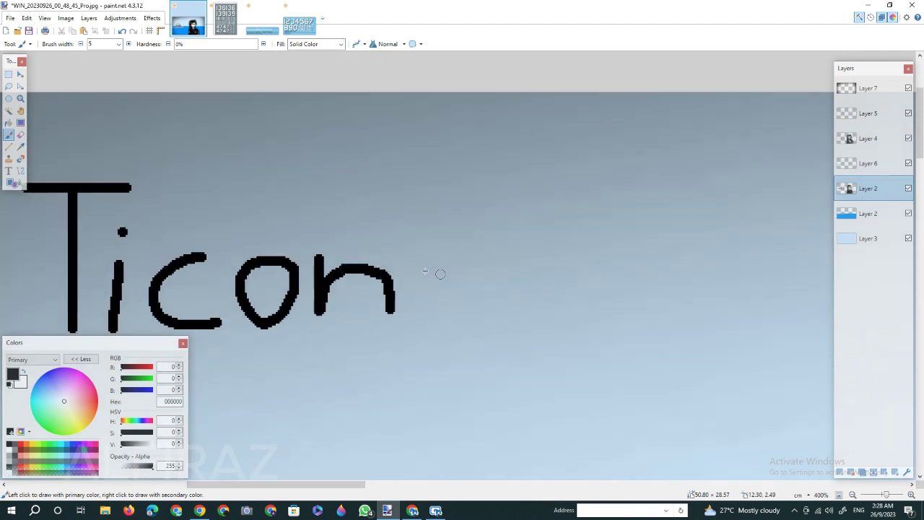
key("ctrl+z")
left_click_drag(316, 279, 369, 324)
- Handwrite the letters "deroga" in black to complete Ticonderoga, undoing and redrawing misdrawn strokes
mouse_move(433, 267)
left_mouse_down()
mouse_move(402, 269)
mouse_move(446, 186)
left_mouse_up()
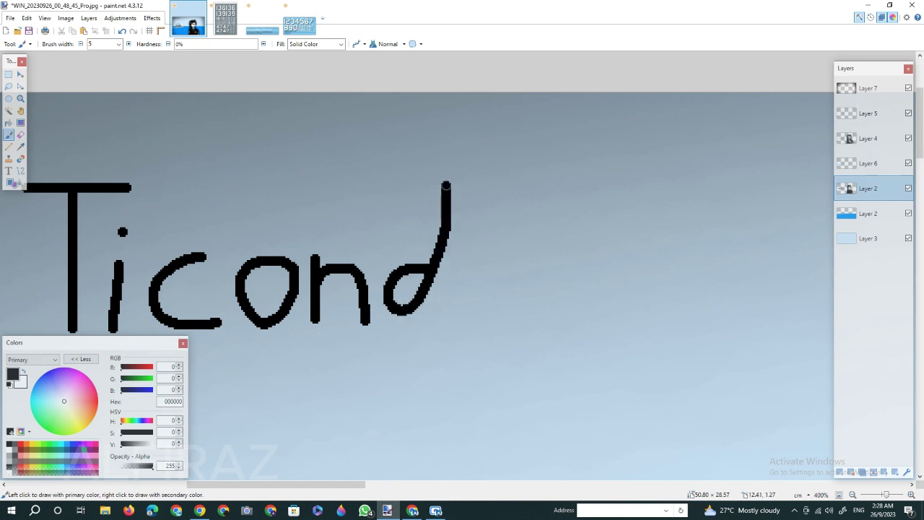
mouse_move(494, 269)
left_mouse_down()
mouse_move(524, 320)
mouse_move(520, 270)
mouse_move(530, 316)
left_mouse_up()
left_click(122, 31)
scroll(401, 438, "right", 5)
left_click_drag(236, 255, 236, 316)
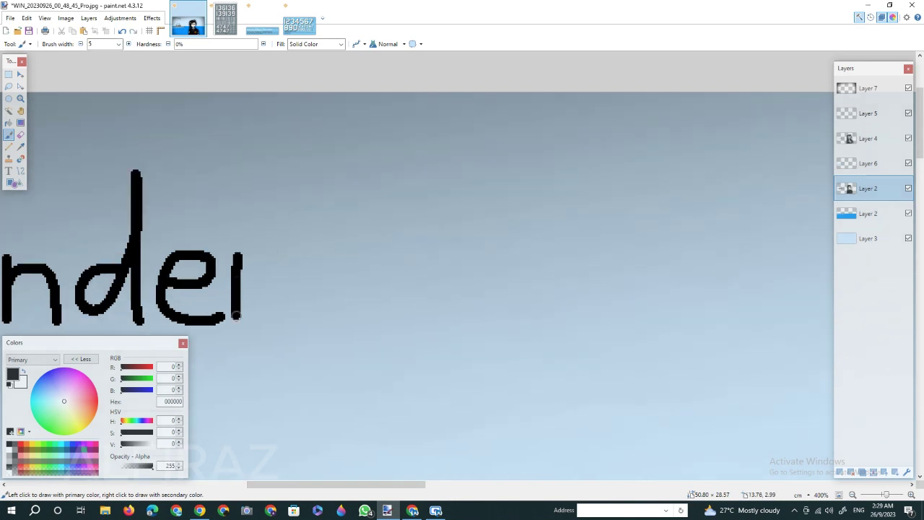
left_click_drag(349, 294, 353, 318)
key("ctrl+z")
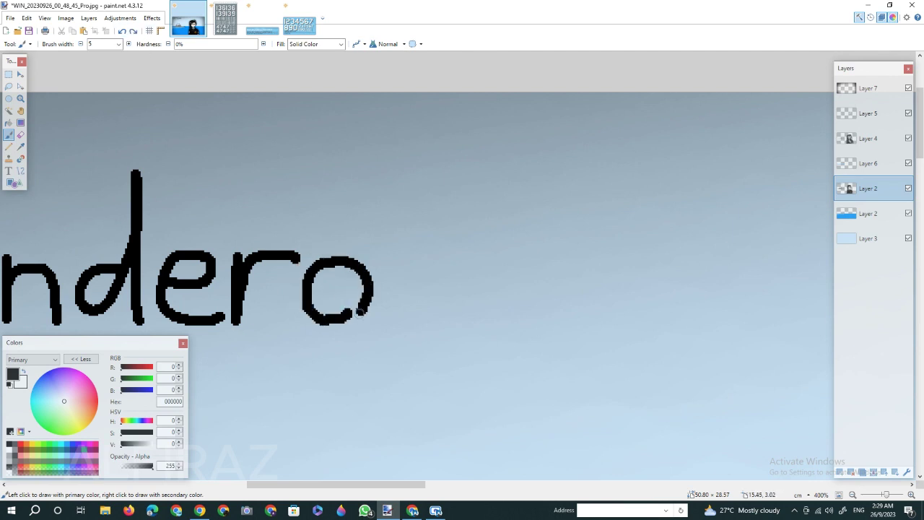
mouse_move(444, 265)
left_mouse_down()
mouse_move(390, 302)
mouse_move(408, 390)
mouse_move(371, 399)
mouse_move(390, 304)
mouse_move(371, 399)
left_mouse_up()
key("ctrl+z")
left_click_drag(518, 263, 514, 290)
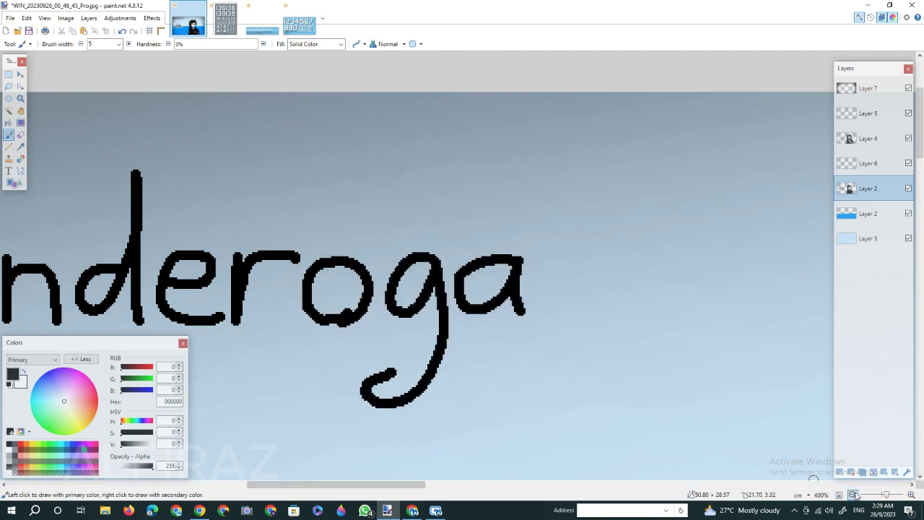
- Handwrite an opening parenthesis and the letters CG in black beneath USS, redoing the misdrawn C
double_click(854, 495)
double_click(854, 495)
scroll(412, 394, "down", 2)
left_click_drag(412, 485, 365, 485)
double_click(912, 494)
scroll(508, 353, "up", 5)
double_click(911, 494)
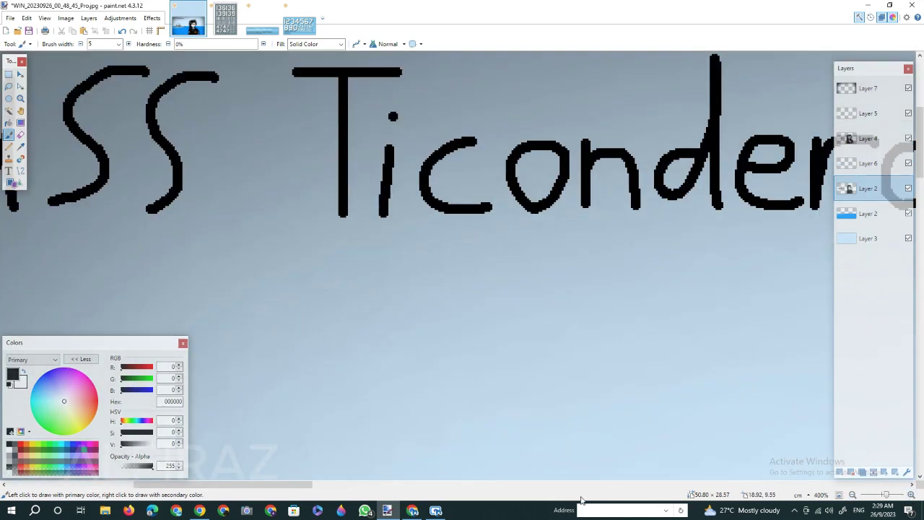
left_click_drag(288, 485, 221, 485)
scroll(388, 223, "down", 2)
mouse_move(240, 142)
left_mouse_down()
mouse_move(221, 256)
mouse_move(243, 345)
left_mouse_up()
mouse_move(364, 181)
left_mouse_down()
mouse_move(298, 200)
mouse_move(369, 272)
mouse_move(277, 237)
mouse_move(359, 278)
left_mouse_up()
left_click(122, 31)
left_click(122, 31)
left_click_drag(366, 179, 381, 283)
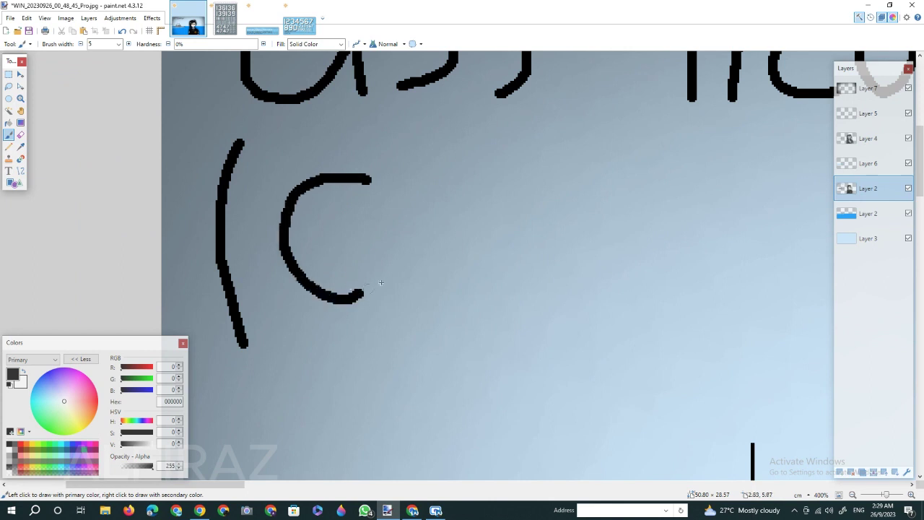
left_click_drag(447, 181, 452, 269)
scroll(331, 242, "right", 5)
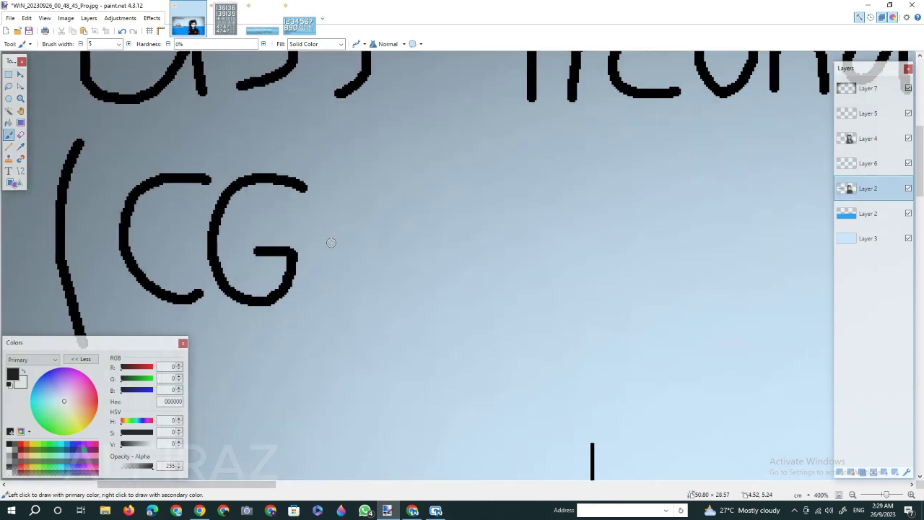
- Handwrite "-47)" in black after CG, redoing the misdrawn 4, to complete the hull designation
left_click_drag(394, 187, 436, 304)
key("ctrl+z")
left_click_drag(443, 178, 503, 251)
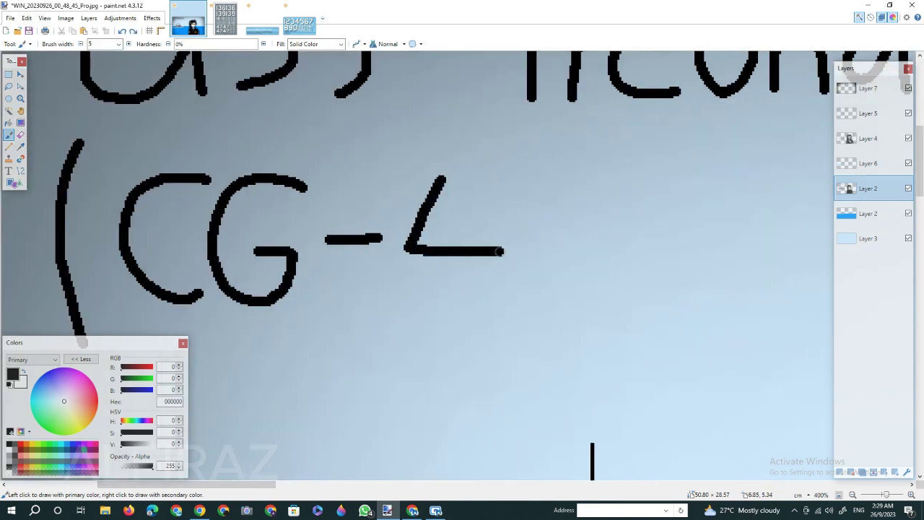
left_click_drag(526, 178, 566, 313)
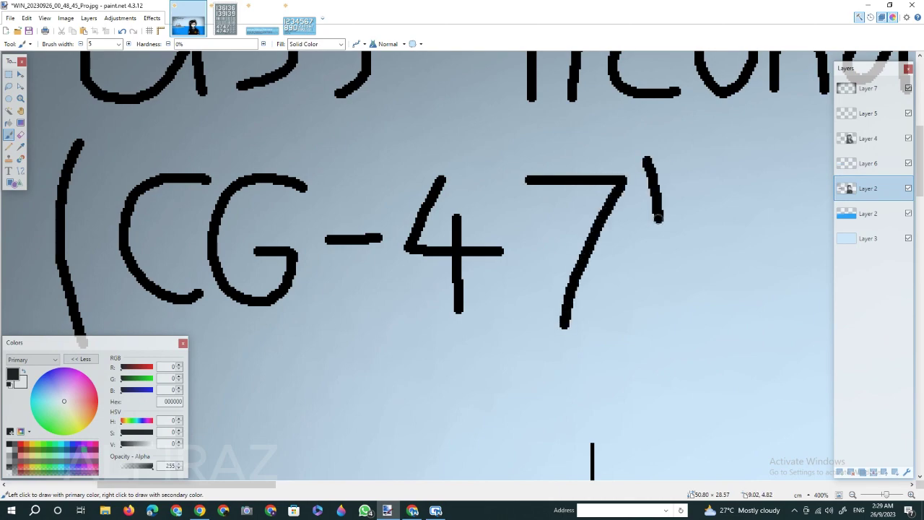
left_click_drag(657, 217, 626, 339)
- Examine the placement of the handwritten title and hull designation within the whole picture
left_click(854, 495)
left_click(854, 495)
left_click(853, 495)
left_click_drag(361, 485, 457, 485)
left_click_drag(920, 195, 920, 244)
left_click(853, 495)
left_click(854, 494)
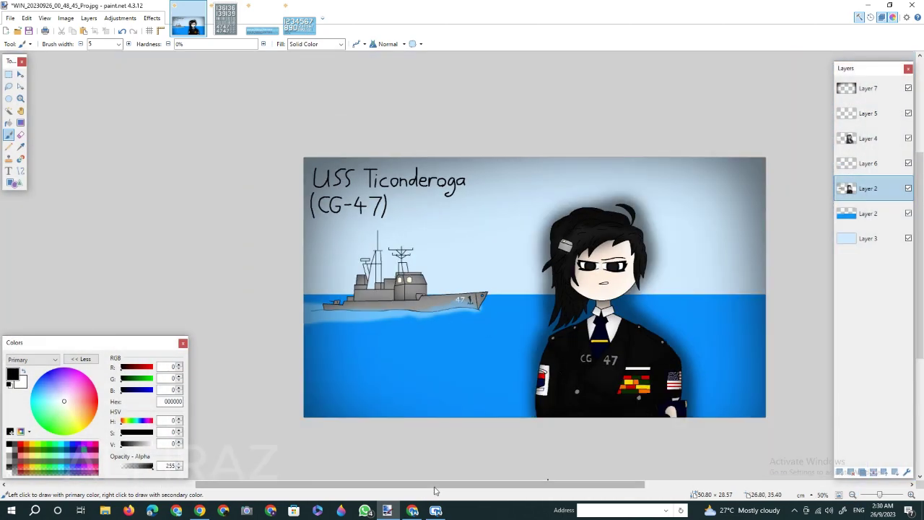
- Handwrite "(The First" in small black letters in the sky to the right of Ticonderoga
scroll(911, 496, "up", 4)
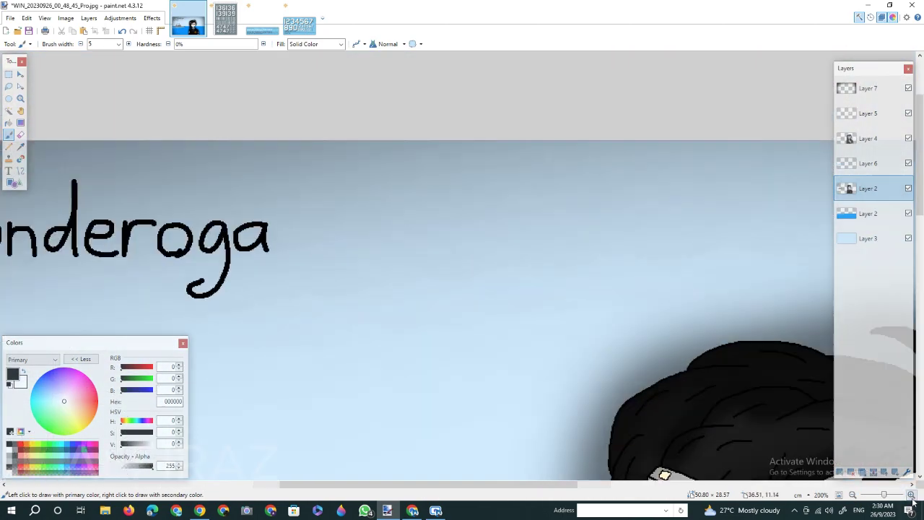
left_click(912, 496)
left_click(912, 496)
scroll(311, 189, "up", 2)
left_click_drag(241, 193, 229, 282)
left_click_drag(277, 210, 274, 273)
left_click_drag(256, 209, 306, 208)
left_click_drag(314, 203, 345, 280)
left_click_drag(483, 203, 459, 281)
left_click_drag(466, 239, 498, 239)
left_click_drag(511, 241, 511, 265)
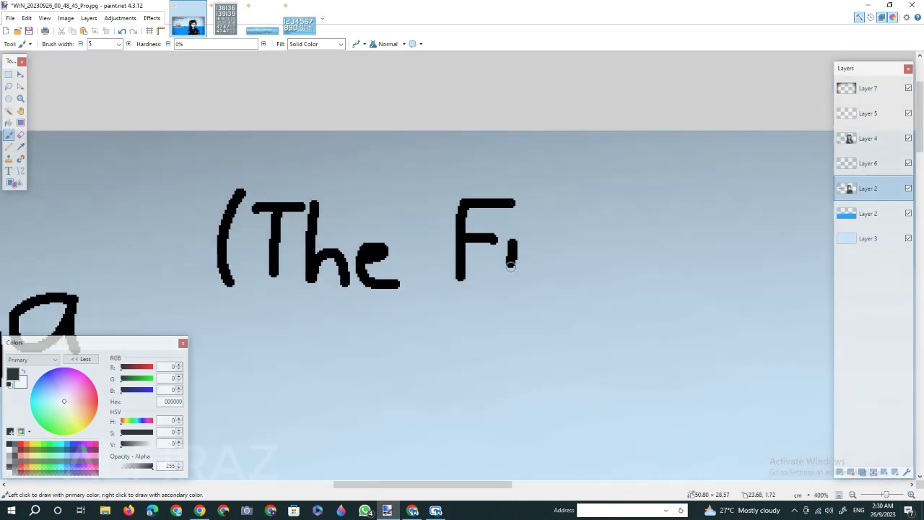
- Handwrite "Aegis Cruiser)" in black after "(The First" to complete the subtitle
scroll(425, 450, "right", 5)
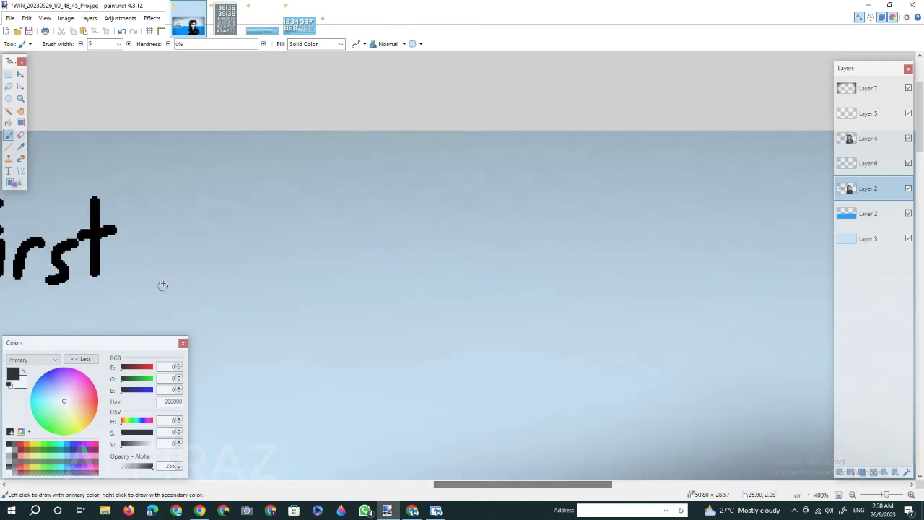
left_click_drag(168, 284, 216, 279)
mouse_move(180, 248)
left_mouse_down()
mouse_move(257, 252)
mouse_move(269, 321)
left_mouse_up()
left_click_drag(321, 278, 321, 255)
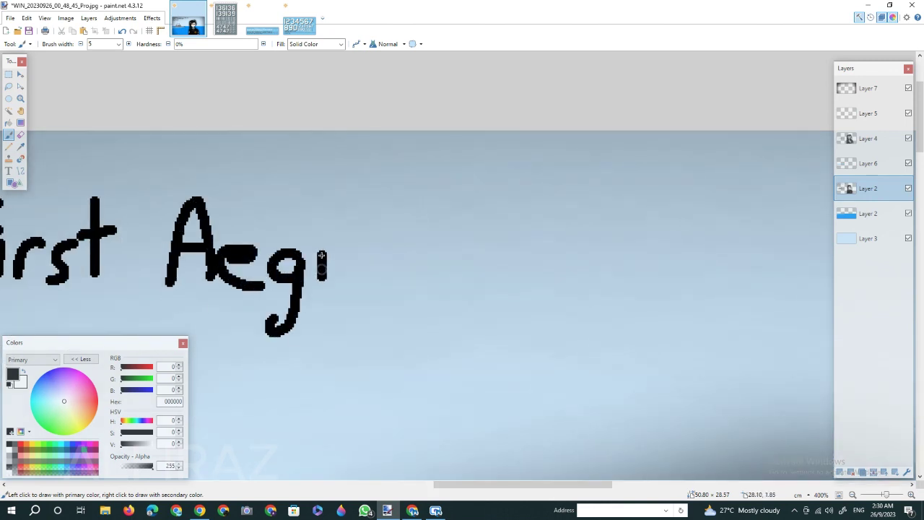
scroll(365, 231, "right", 3)
left_click_drag(414, 209, 411, 291)
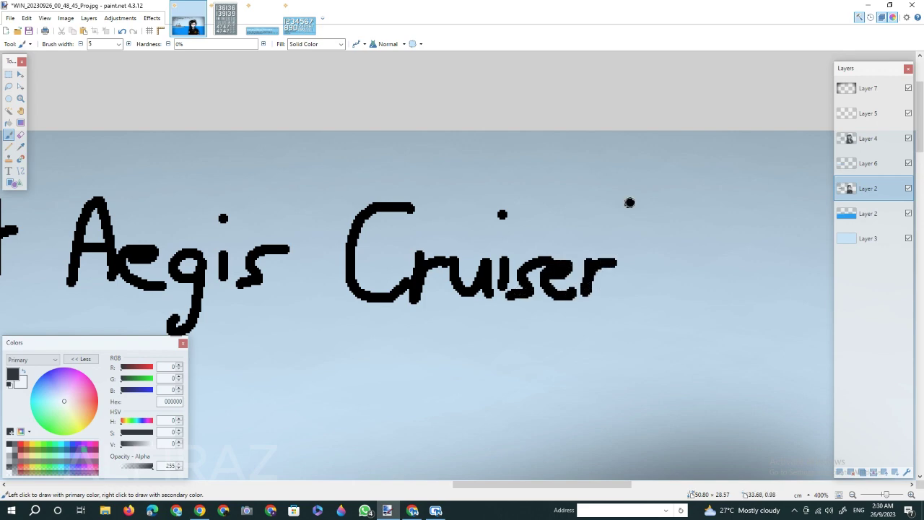
left_click_drag(630, 203, 620, 319)
- Review the finished picture as a whole and inspect the warship's bow and surrounding water up close
key("ctrl+minus")
key("ctrl+minus")
key("ctrl+minus")
key("ctrl+minus")
key("ctrl+minus")
scroll(459, 462, "down", 4)
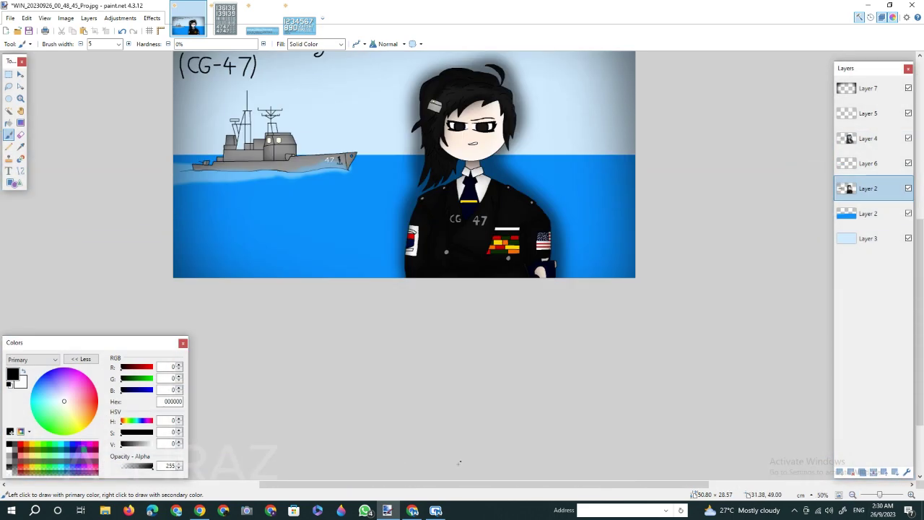
left_click_drag(459, 485, 406, 486)
key("ctrl+plus")
key("ctrl+plus")
key("ctrl+plus")
scroll(244, 291, "up", 3)
key("ctrl+plus")
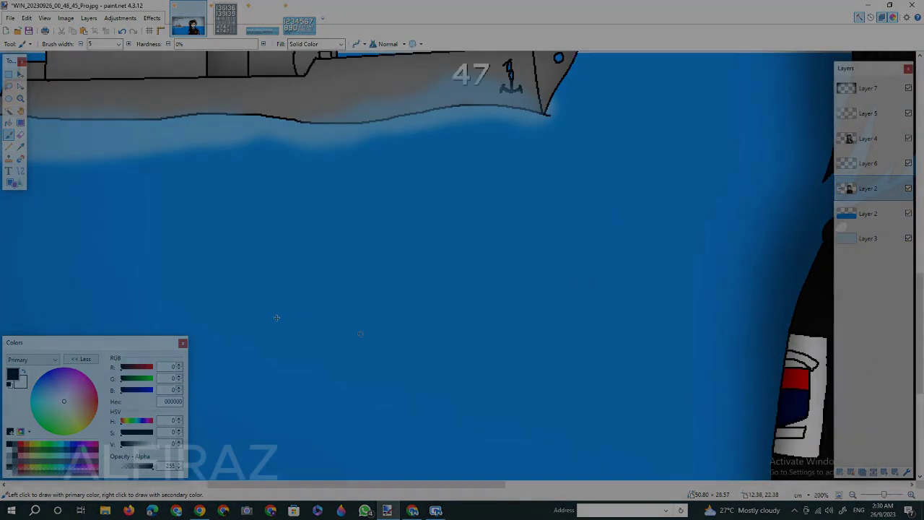
mouse_move(268, 289)
left_mouse_down()
mouse_move(330, 224)
mouse_move(392, 206)
left_mouse_up()
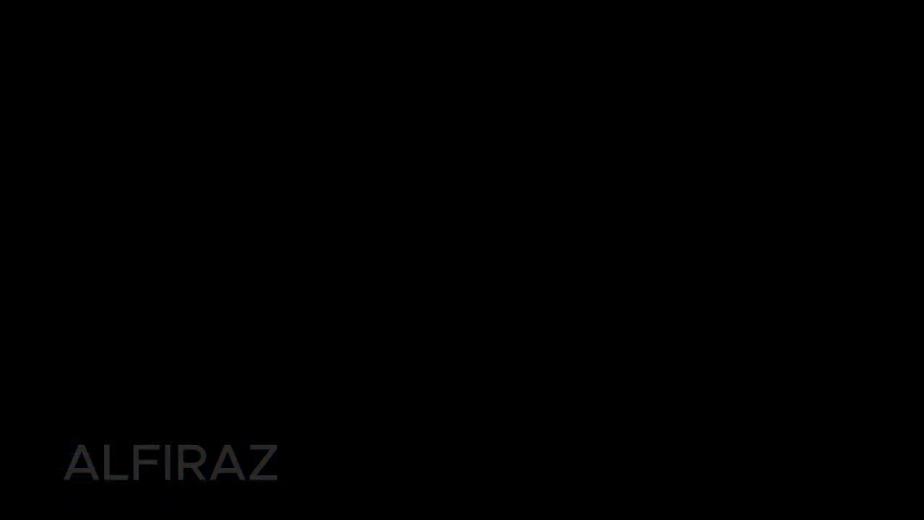